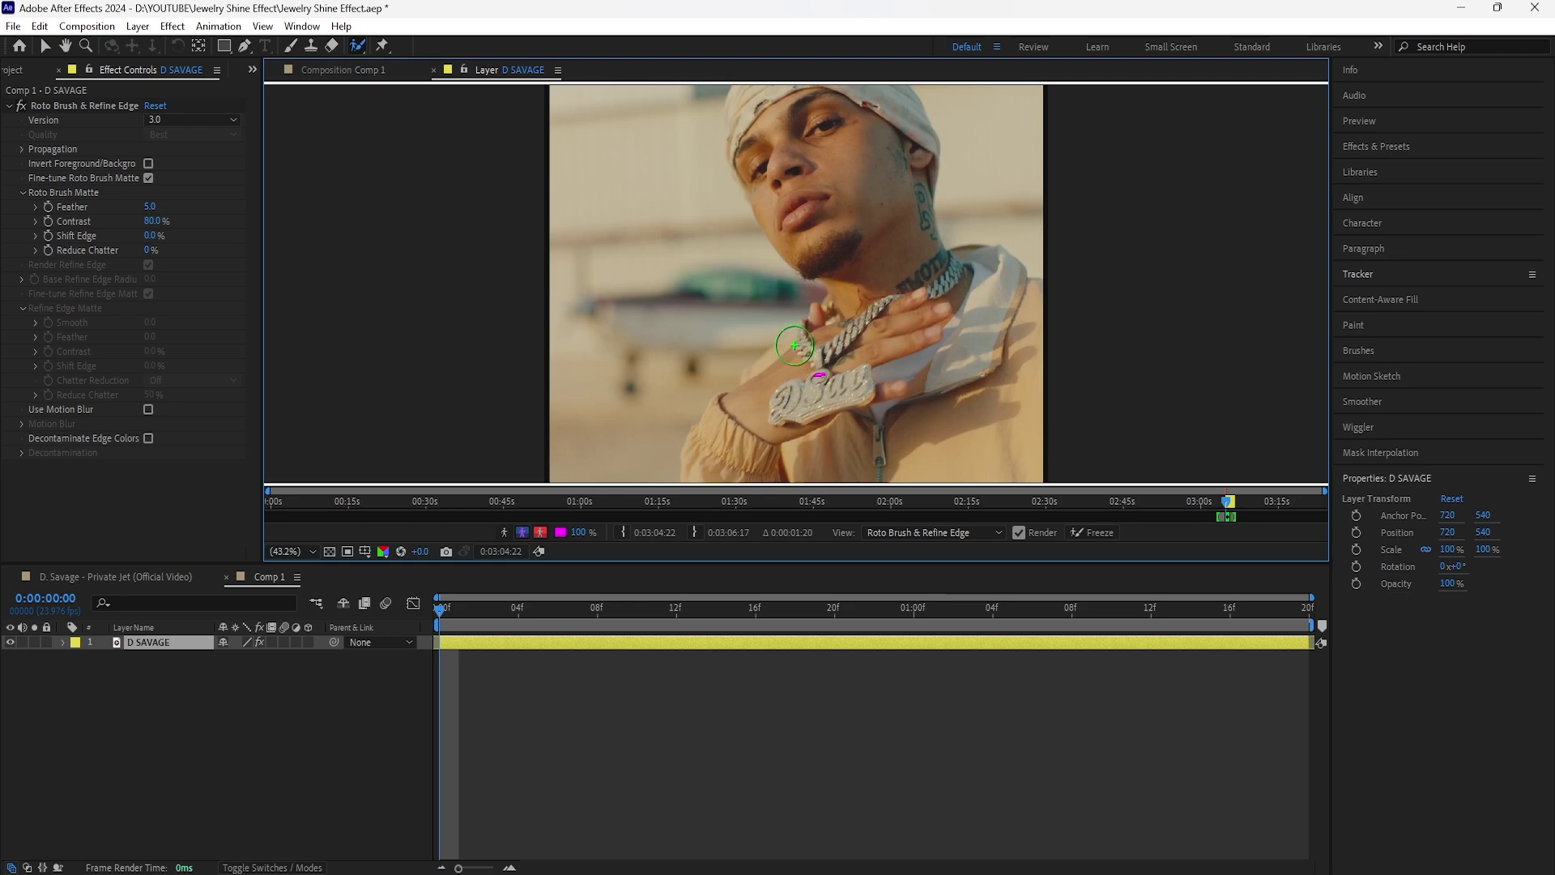
Complete the Roto Brush selection of the chain and pendant on the D SAVAGE layer and freeze the propagation.
scroll(814, 397, "up", 4)
left_click_drag(1011, 162, 1035, 172)
scroll(901, 266, "down", 5)
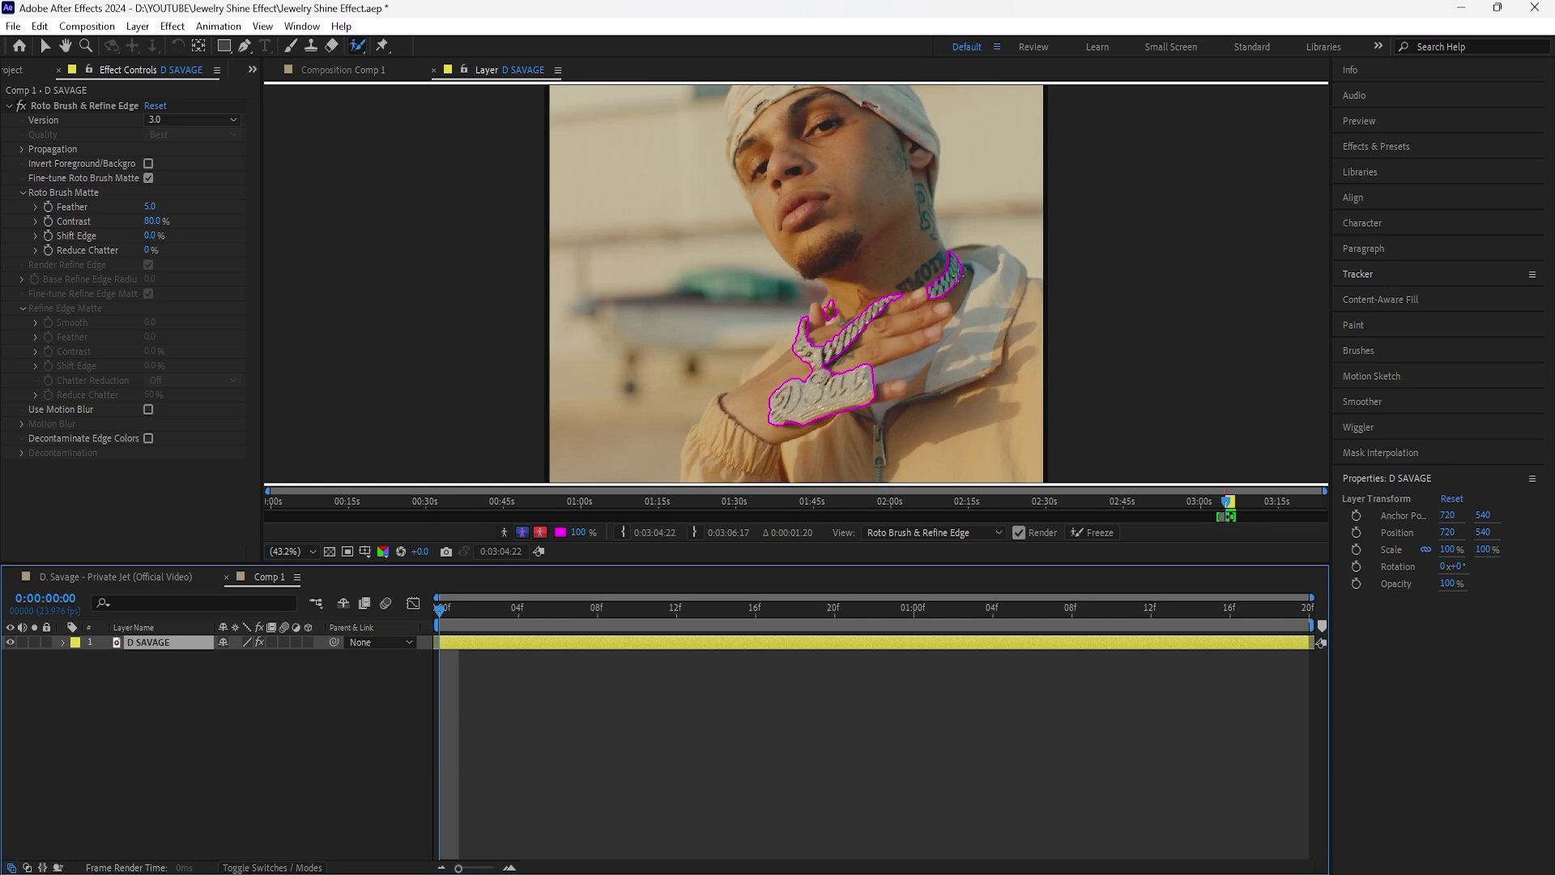
left_click(1098, 532)
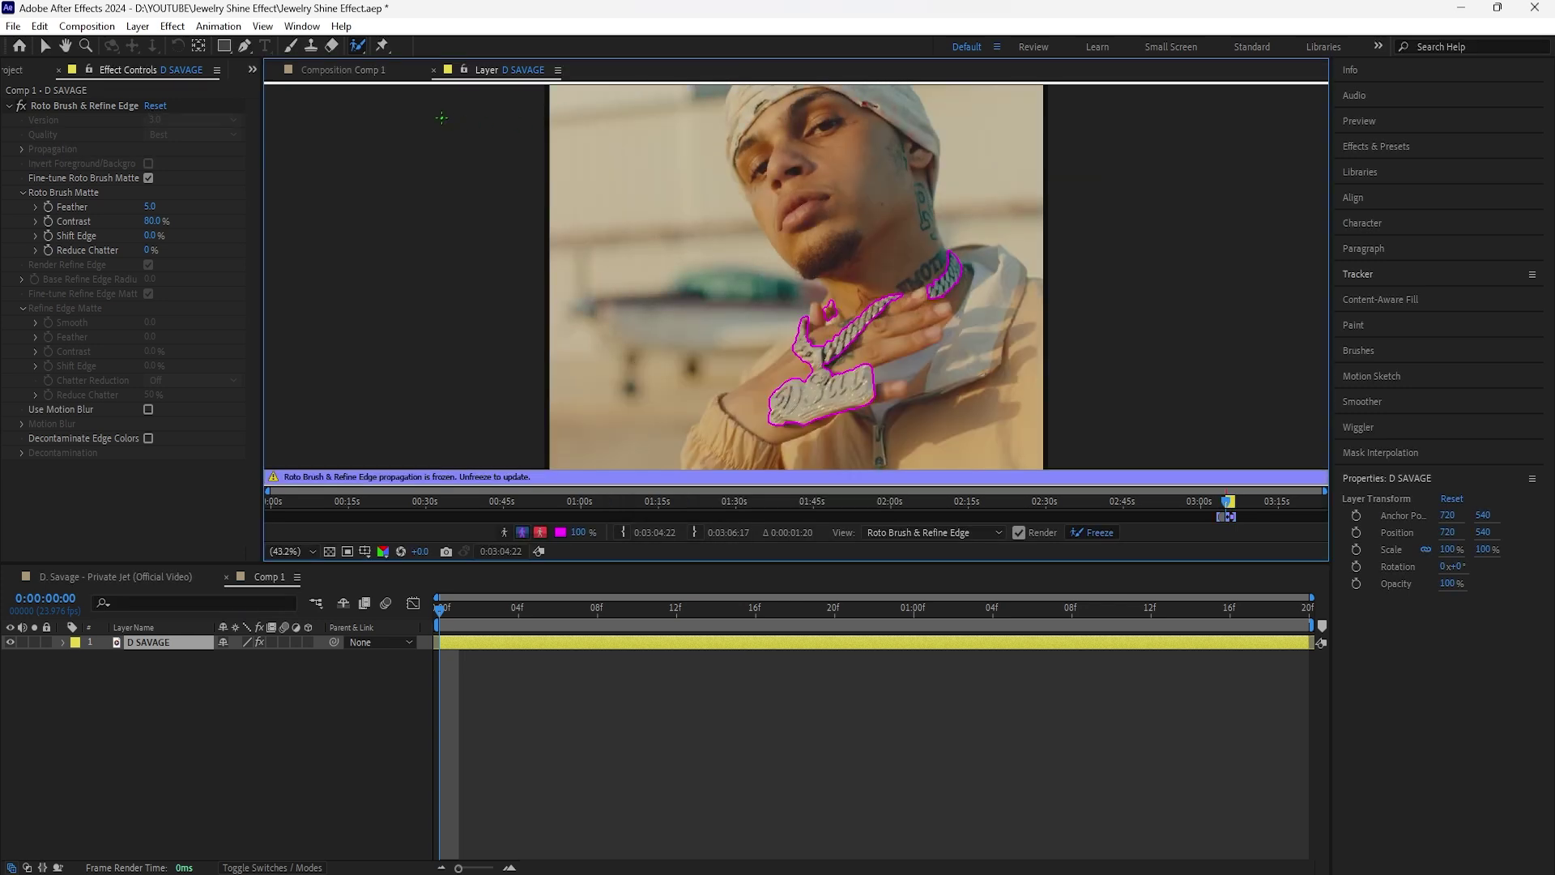
In Comp 1, set the Roto Brush matte's Feather to 10 and Shift Edge to -30%.
left_click(361, 73)
left_click_drag(457, 608, 112, 337)
left_click_drag(145, 210, 134, 244)
left_click(178, 668)
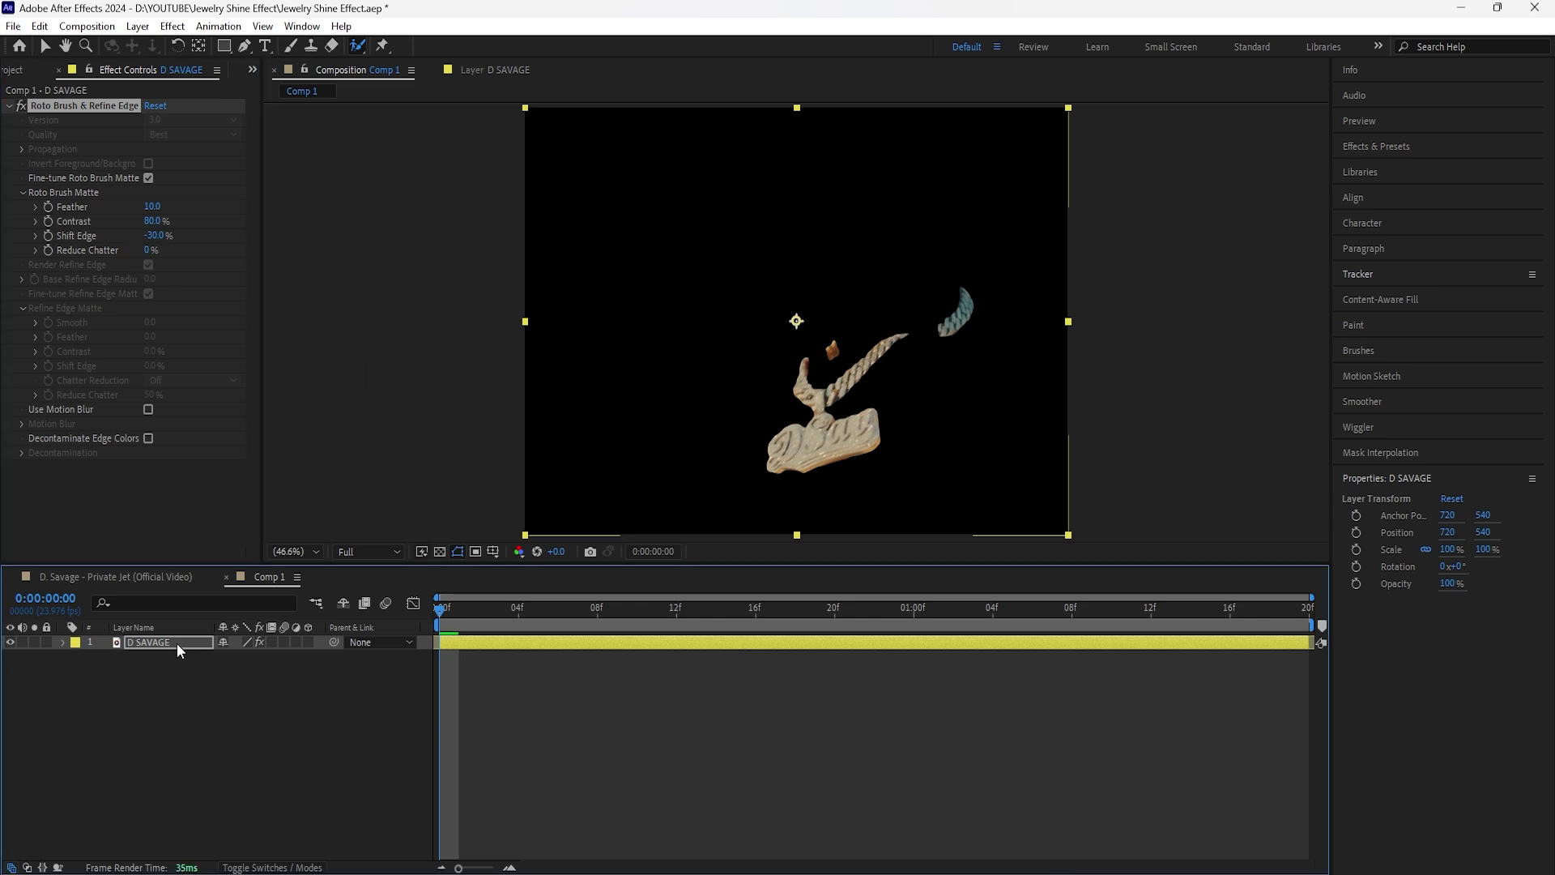
Duplicate the D SAVAGE layer and rename the lower copy as D SAVAGE BG.
left_click(178, 642)
key("ctrl+d")
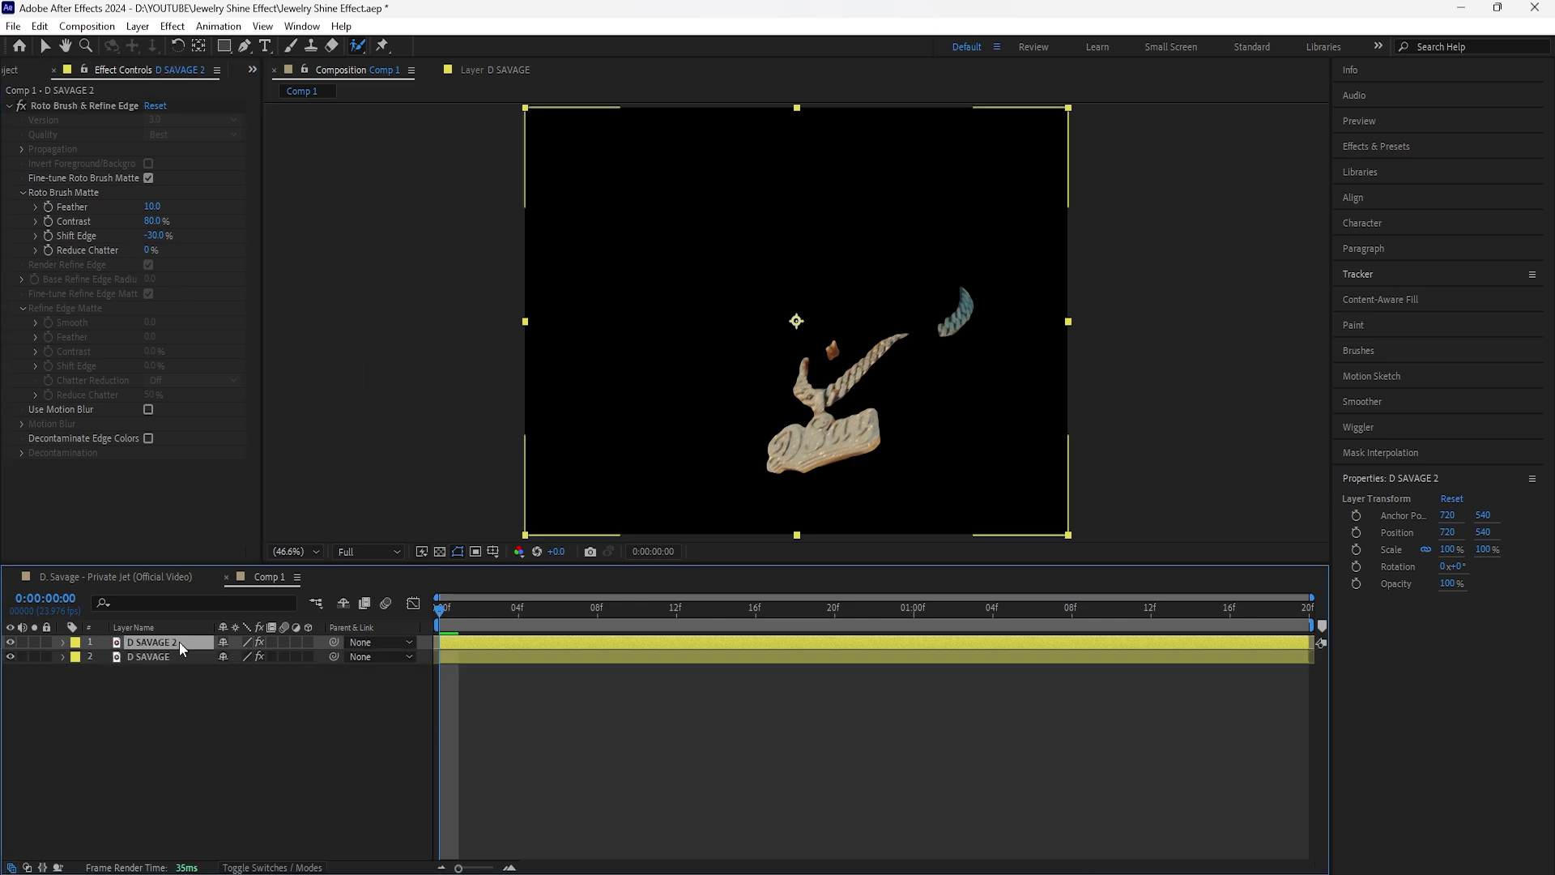
right_click(182, 654)
left_click(228, 604)
left_click(183, 655)
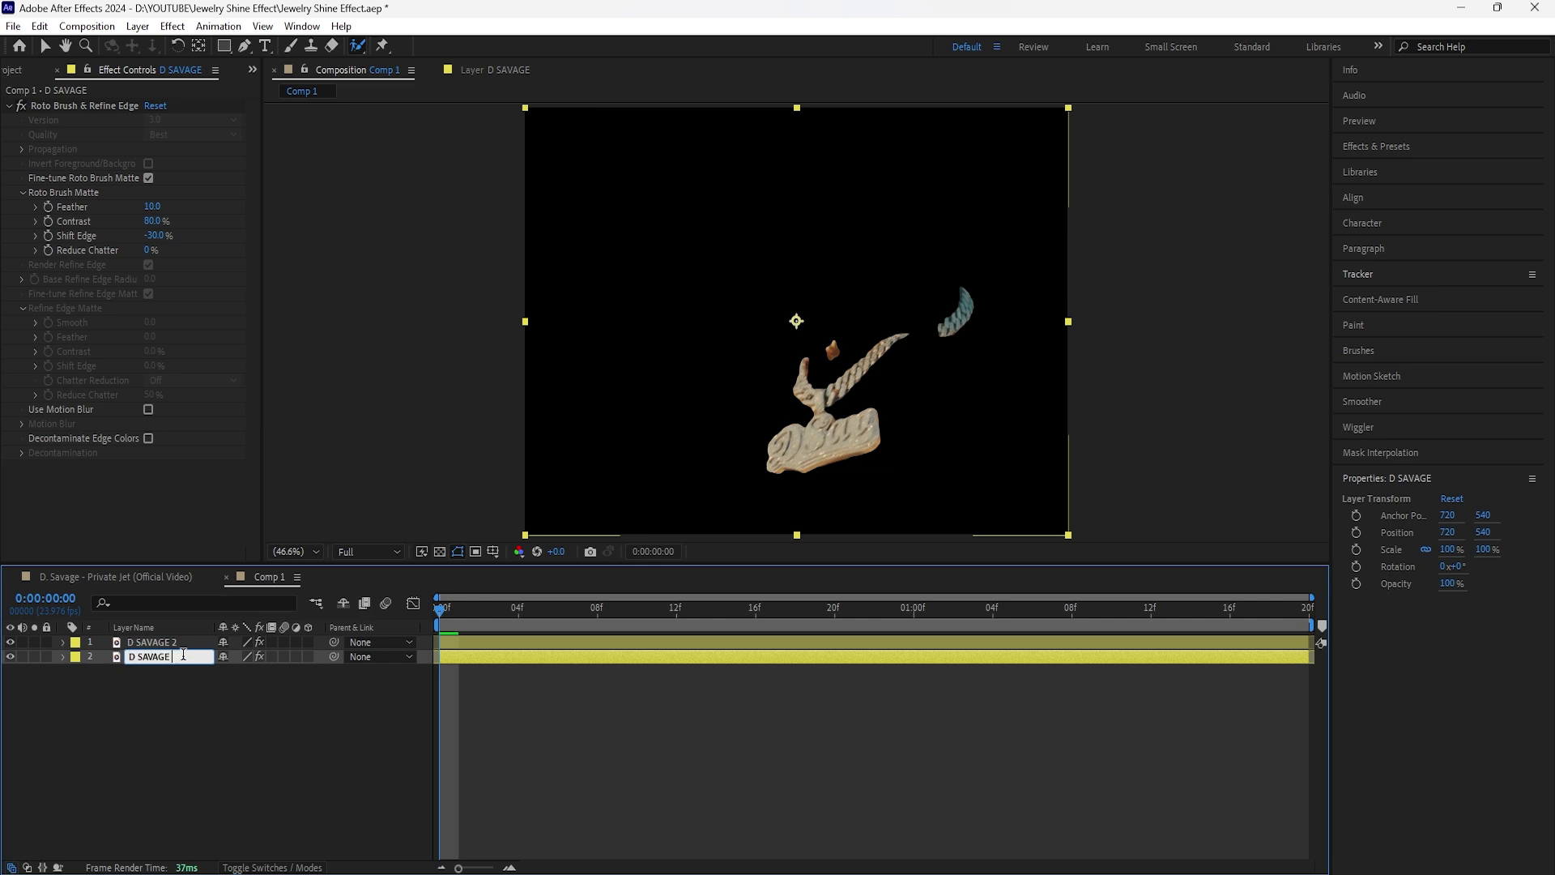
type("BG")
key("Return")
Rename the upper copy of the layer as D SAVAGE.
left_click(181, 643)
key("Return")
key("Right")
key("BackSpace")
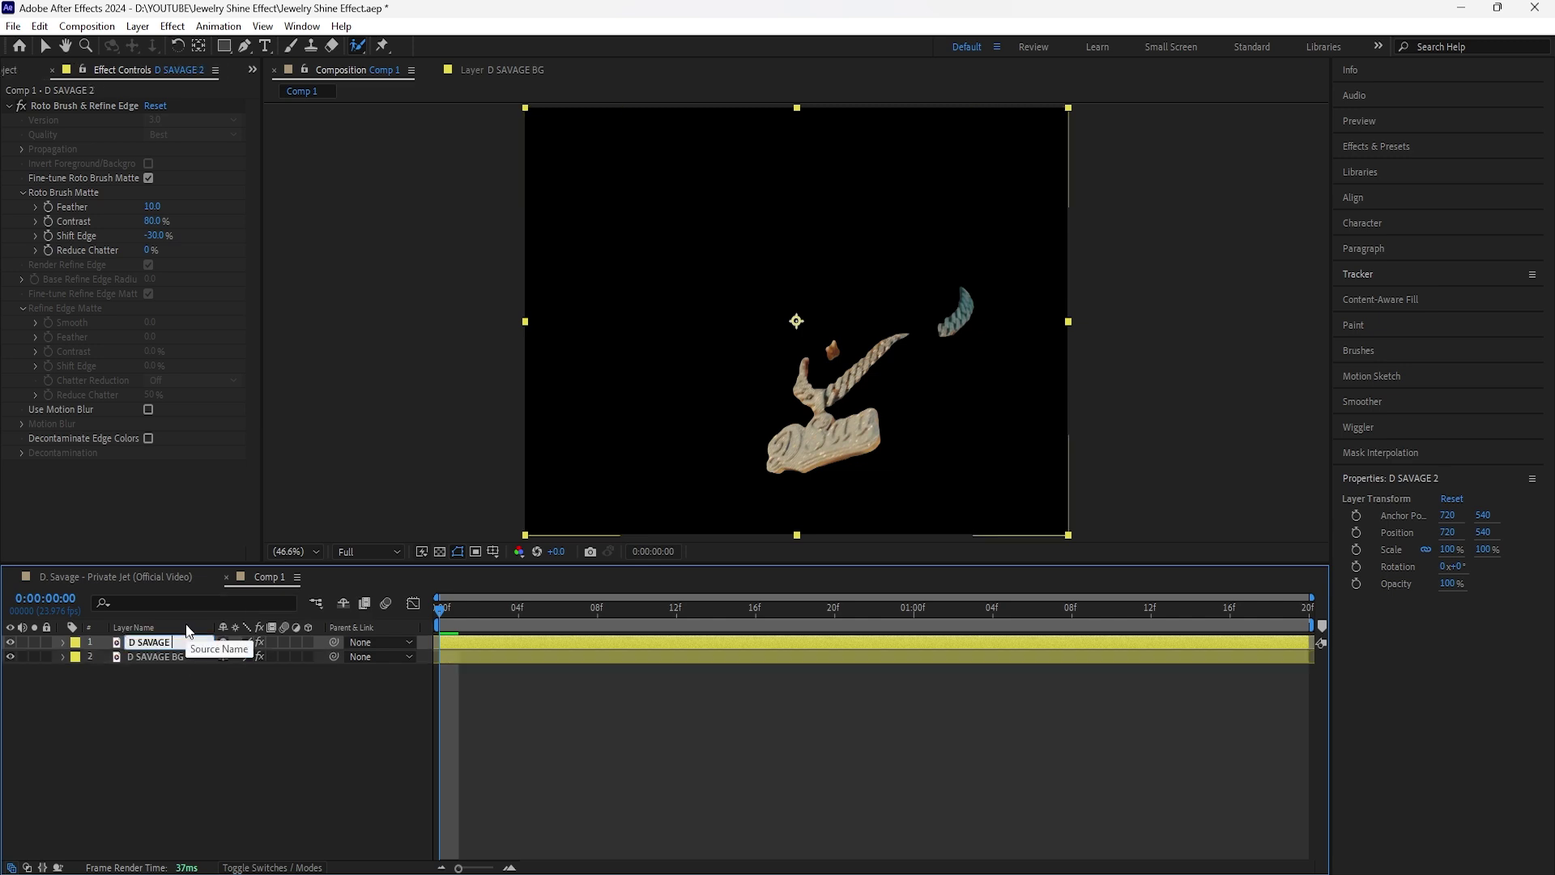
key("Return")
Delete the Roto Brush & Refine Edge effect from the D SAVAGE BG layer.
left_click(160, 656)
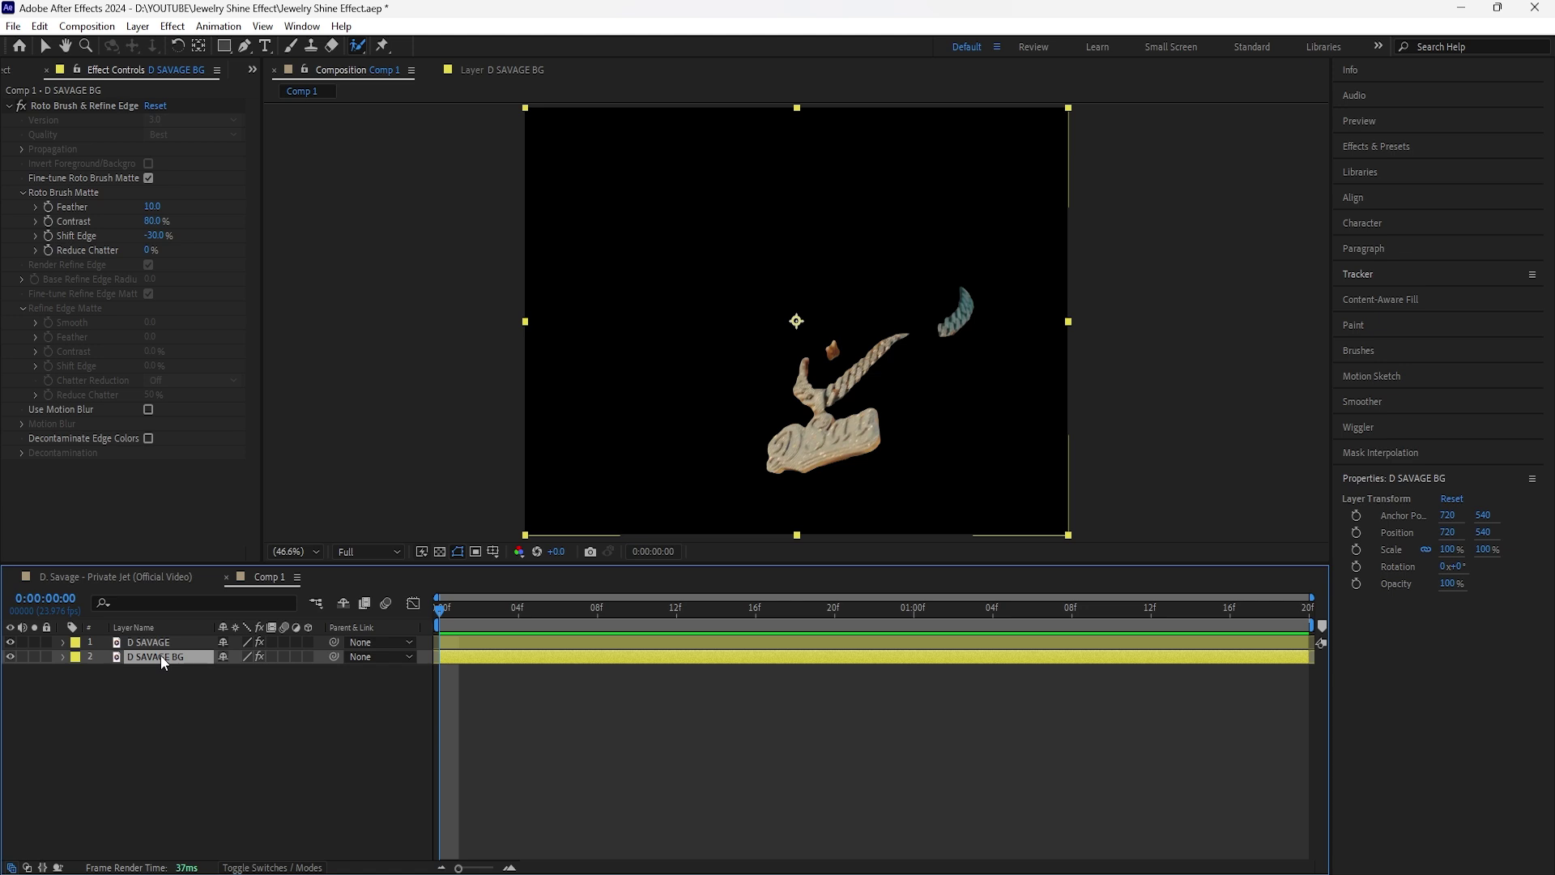
left_click(90, 107)
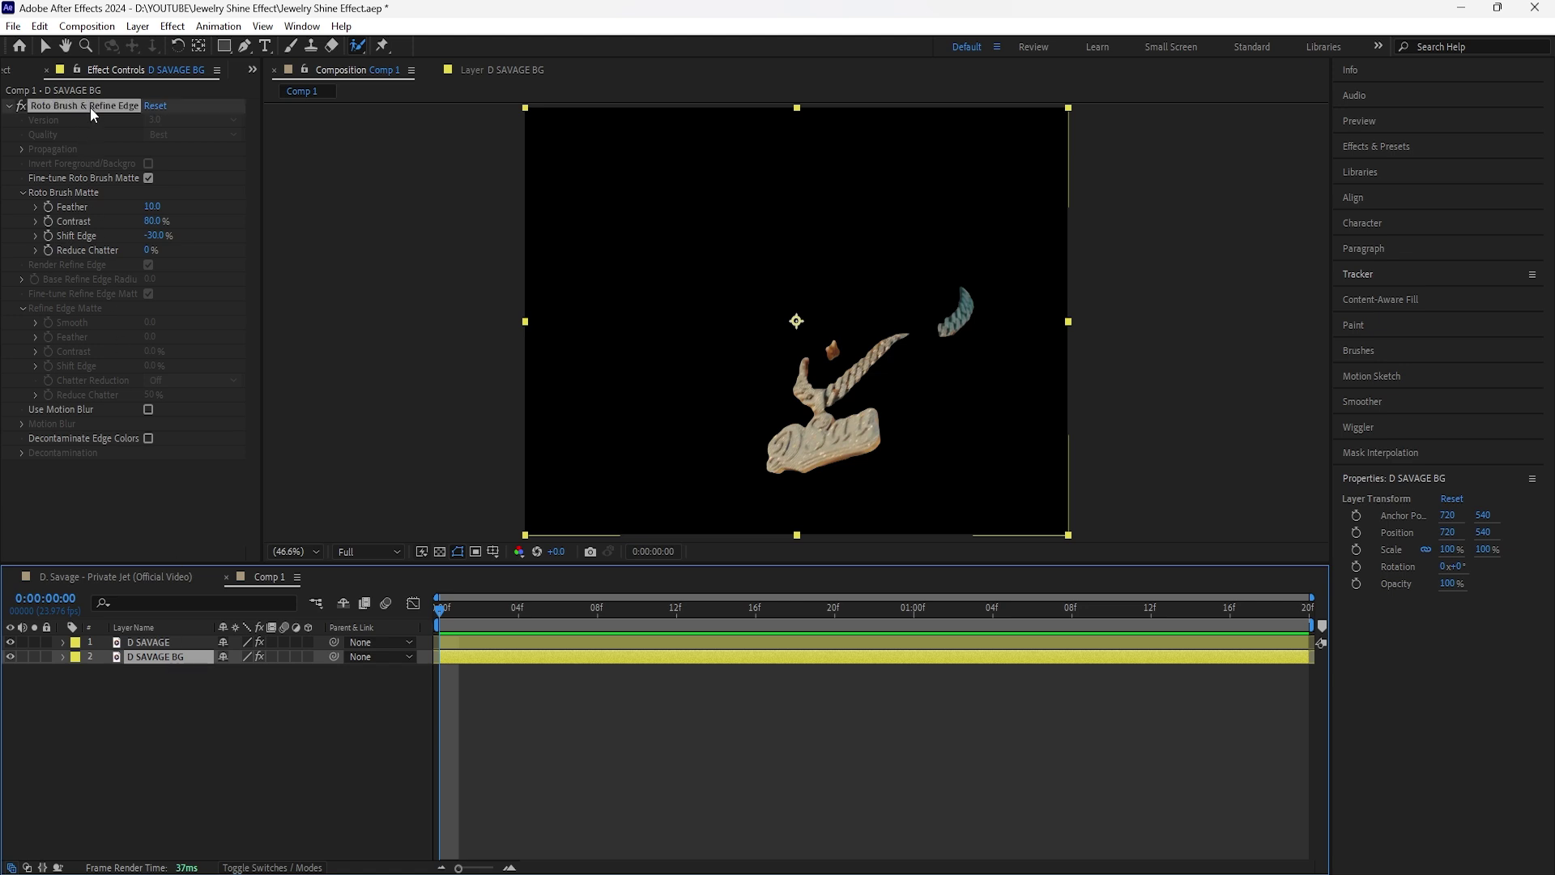
key("Delete")
left_click(167, 642)
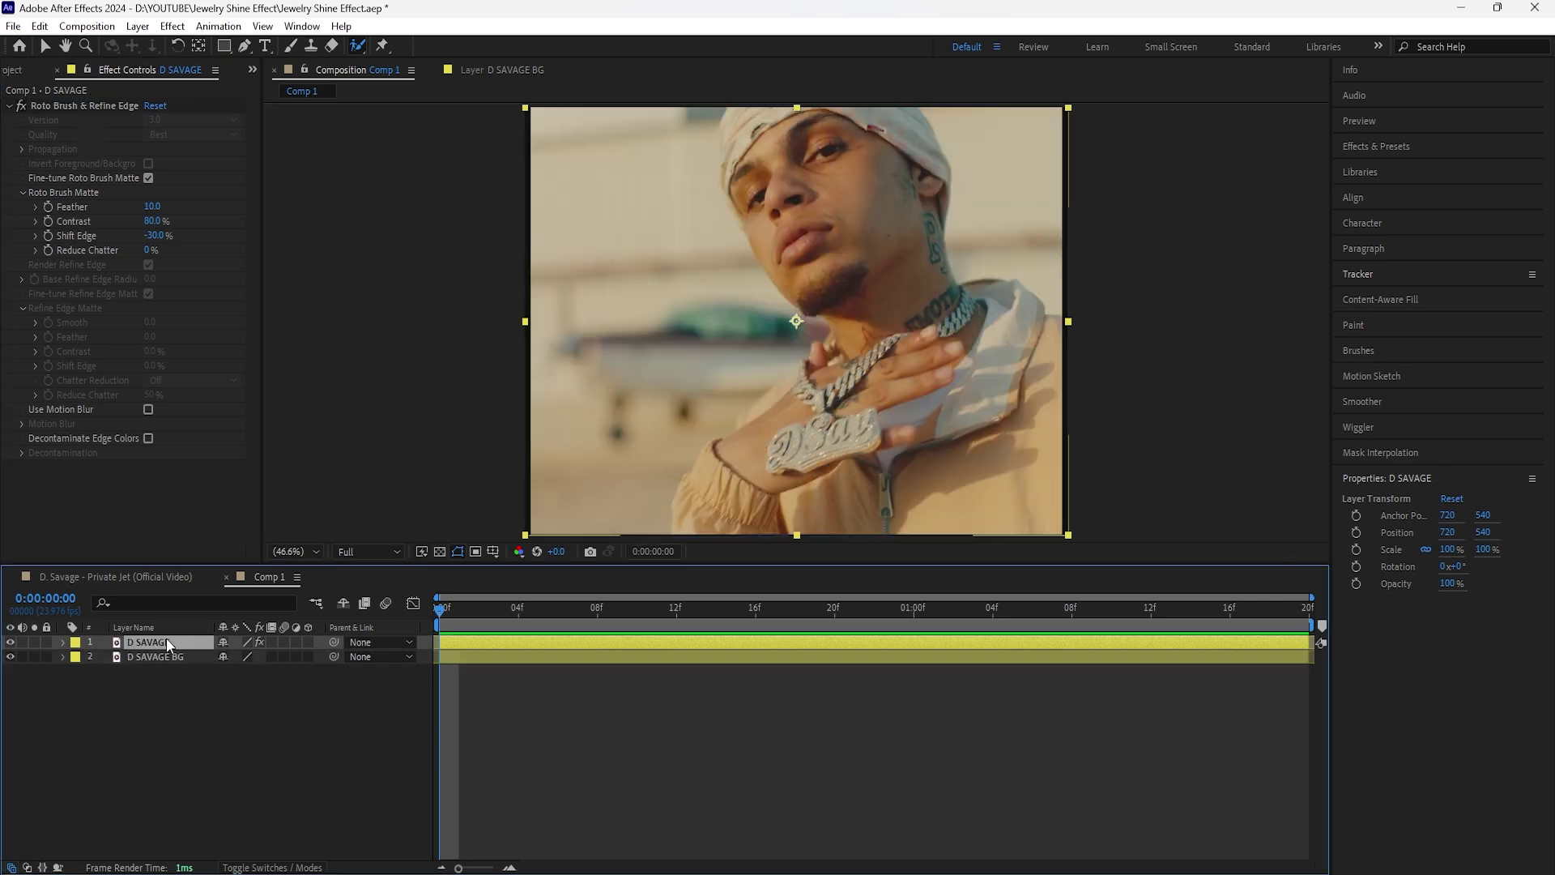
left_click(170, 658)
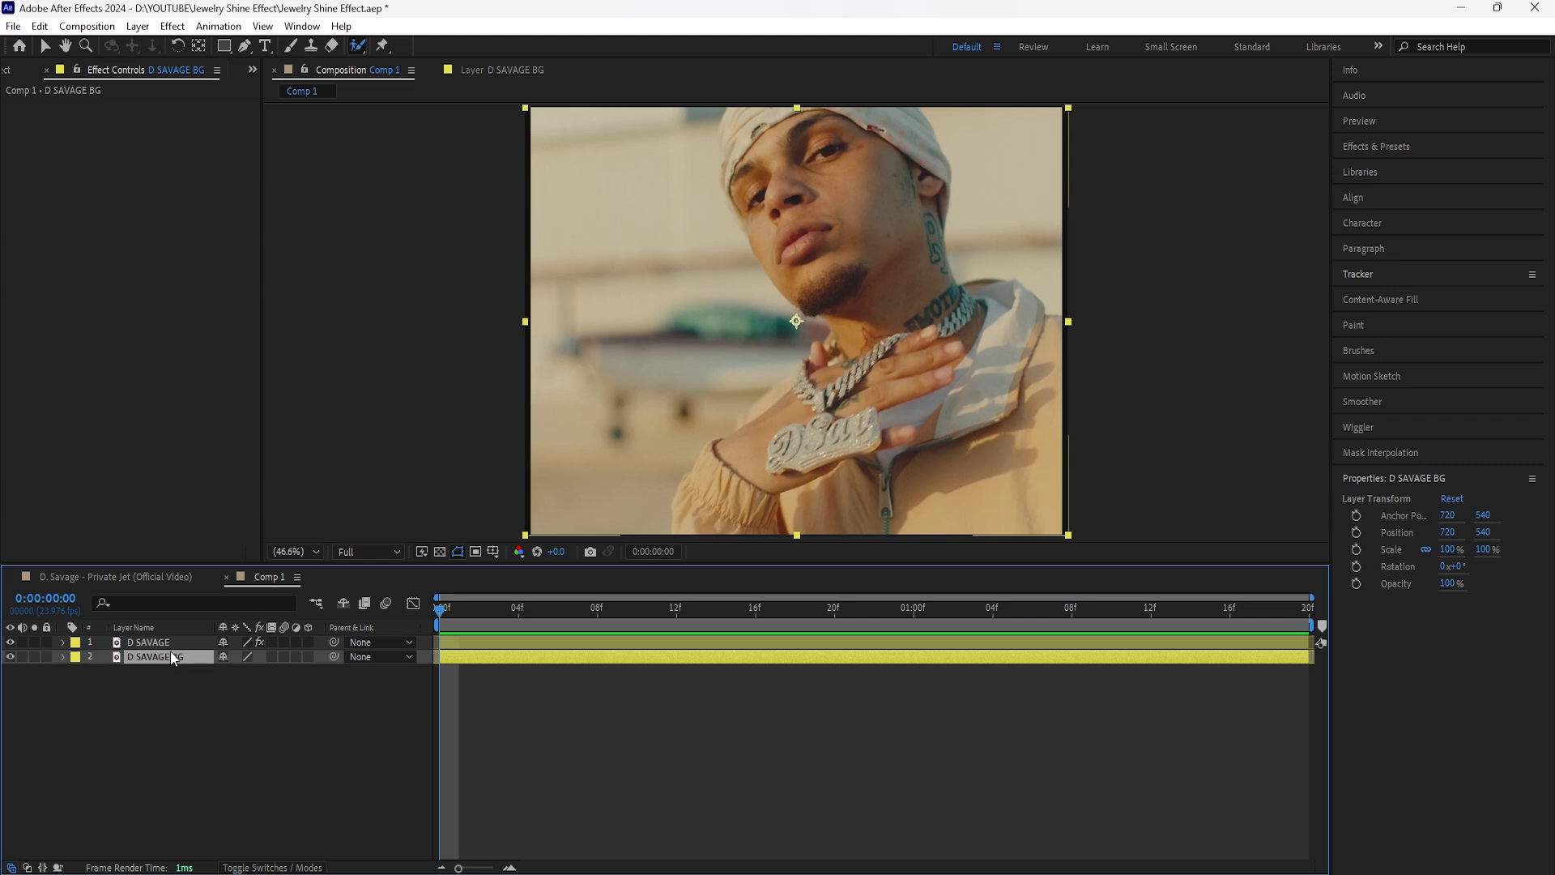
Rename the upper layer, which keeps the rotoscoped cutout, as JEWELRY.
left_click(182, 643)
right_click(181, 643)
left_click(240, 597)
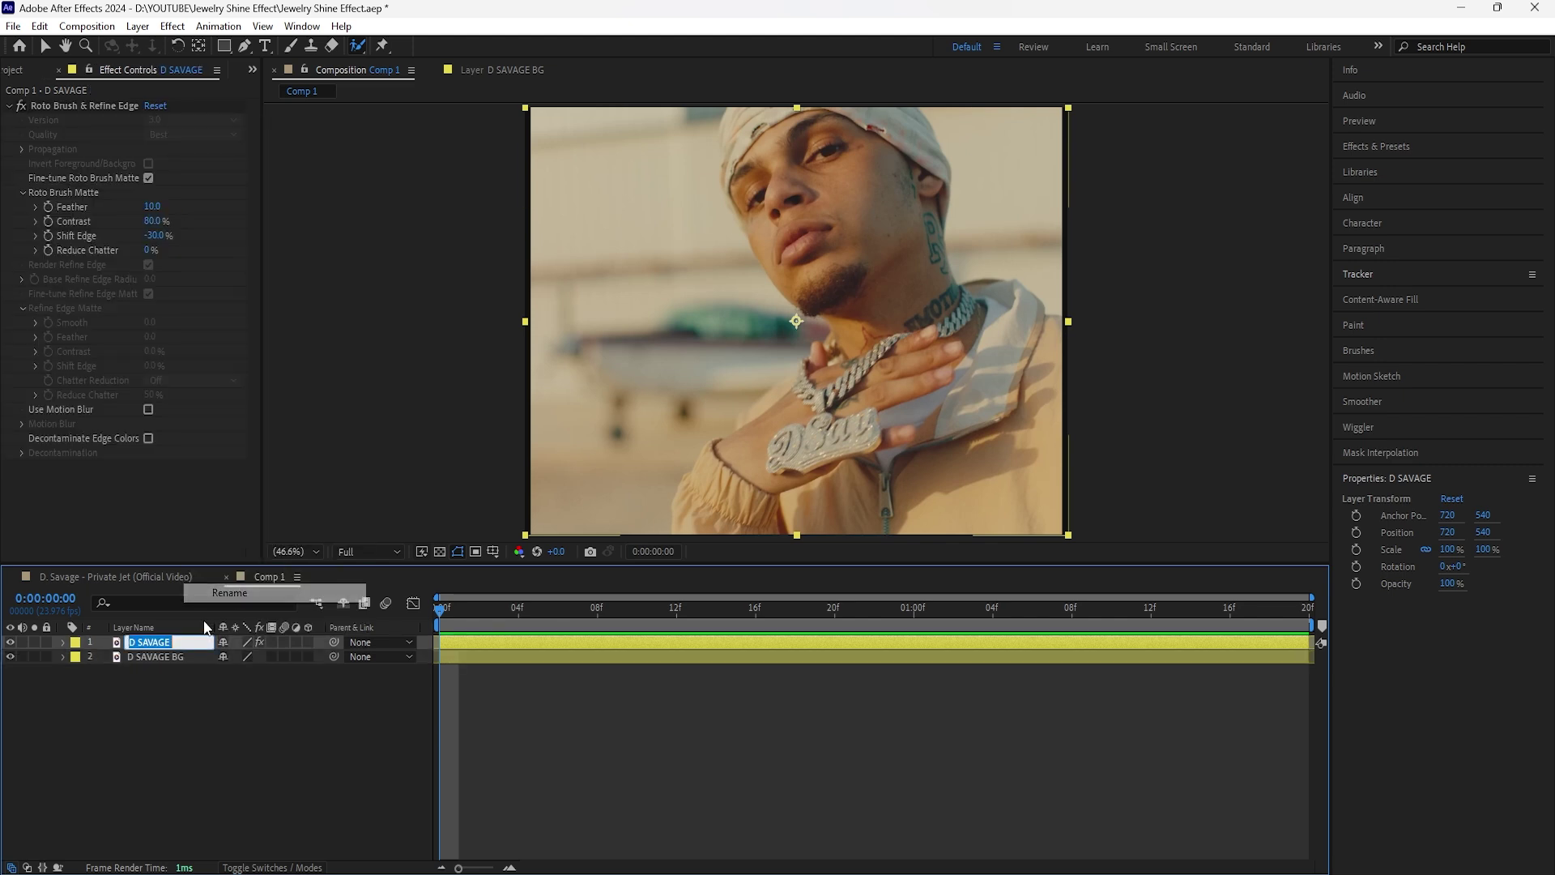
type("JEWELRY")
key("Return")
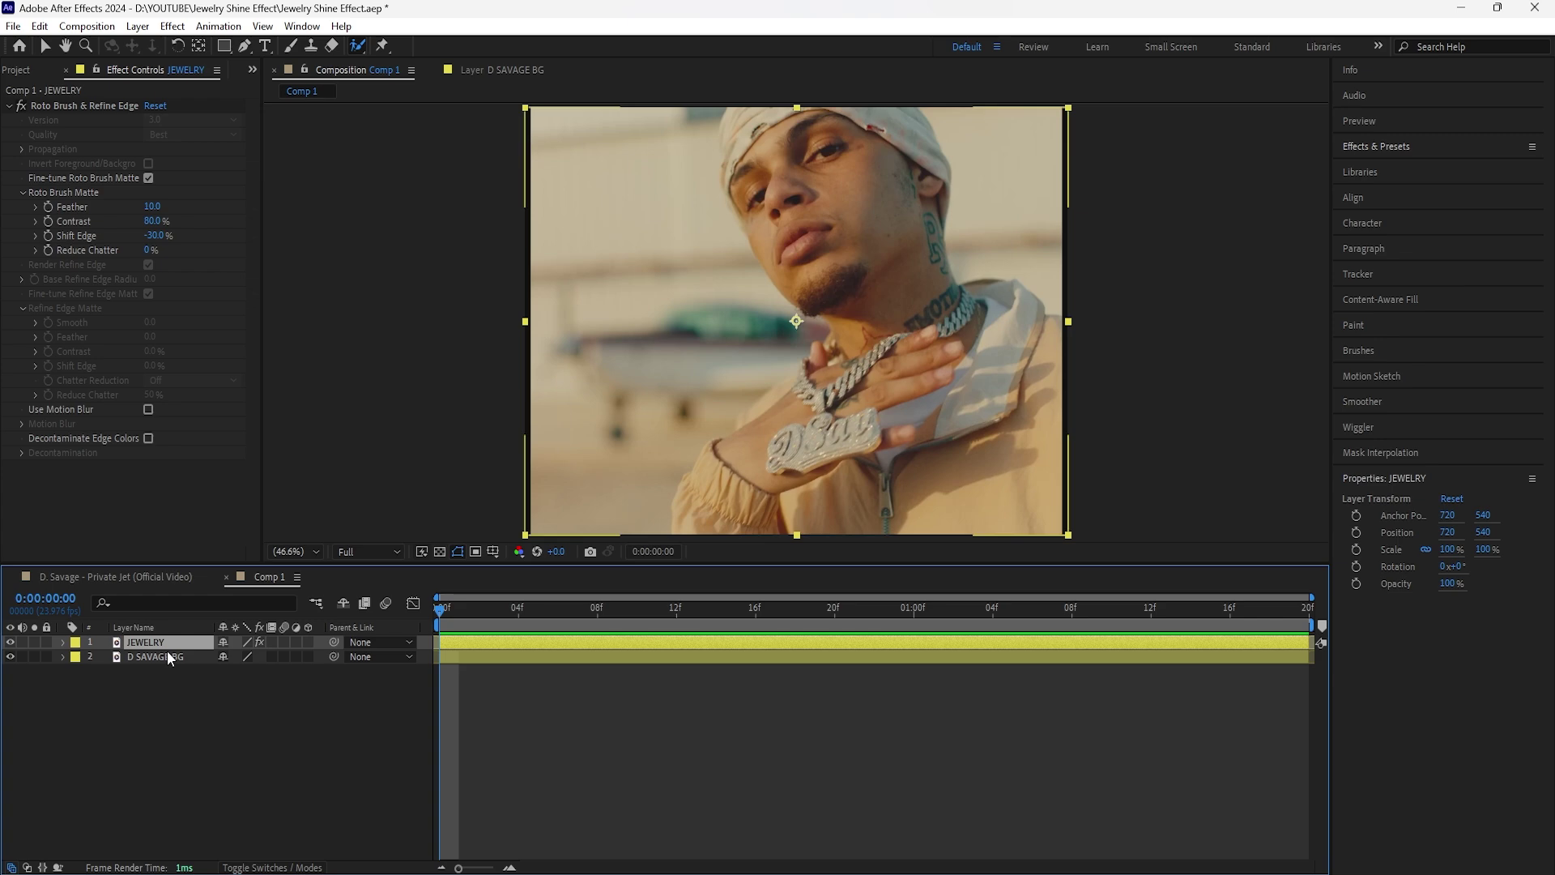
Apply the Tint effect to the D SAVAGE BG layer to make it black and white.
left_click(167, 651)
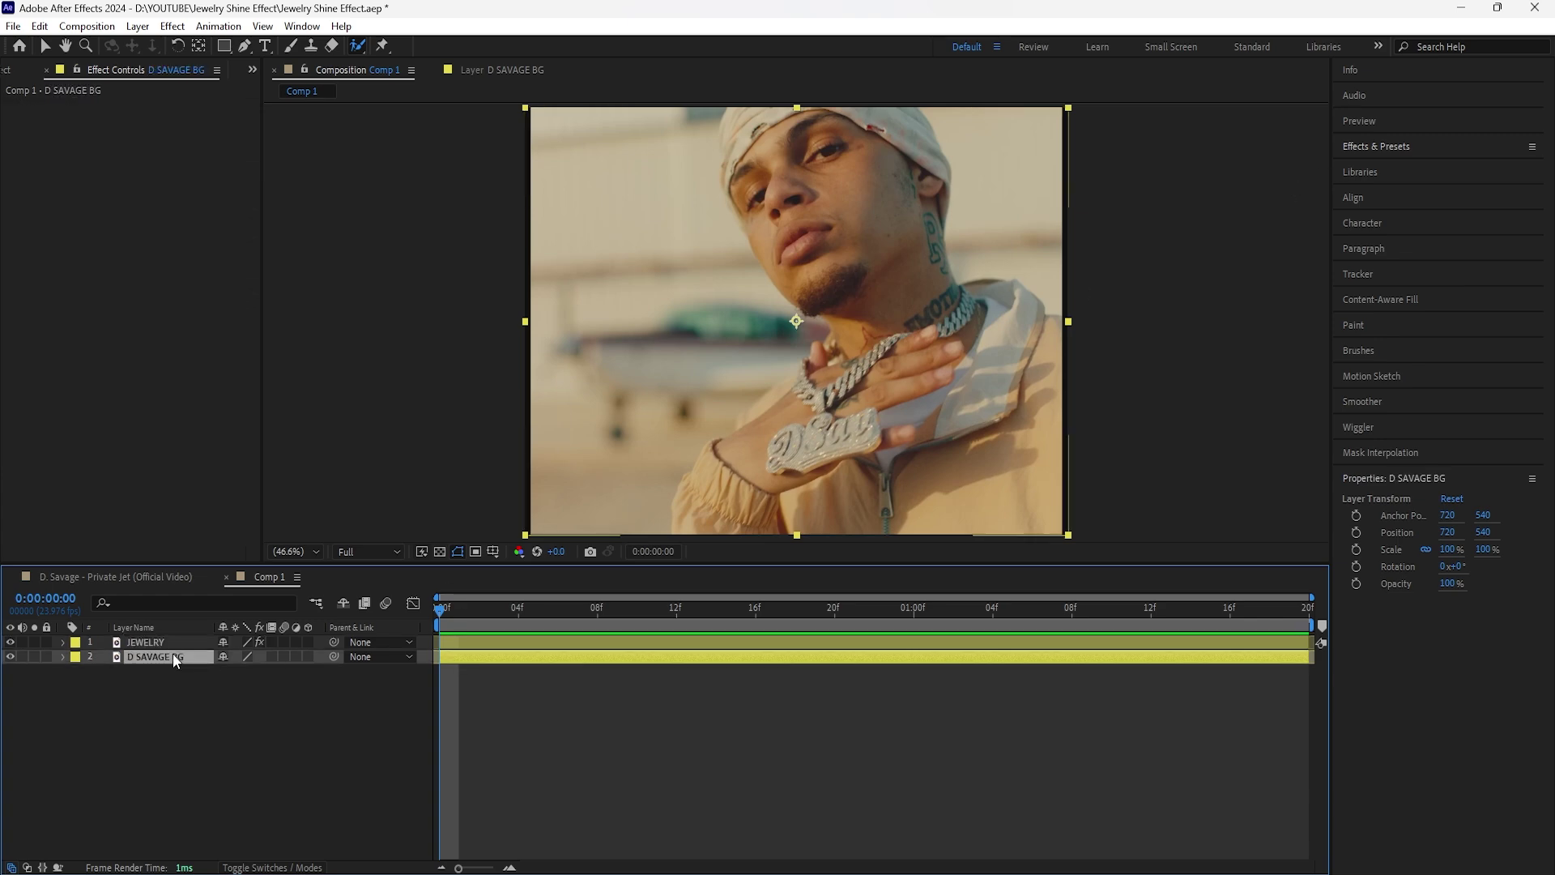
left_click(1424, 153)
type("tint")
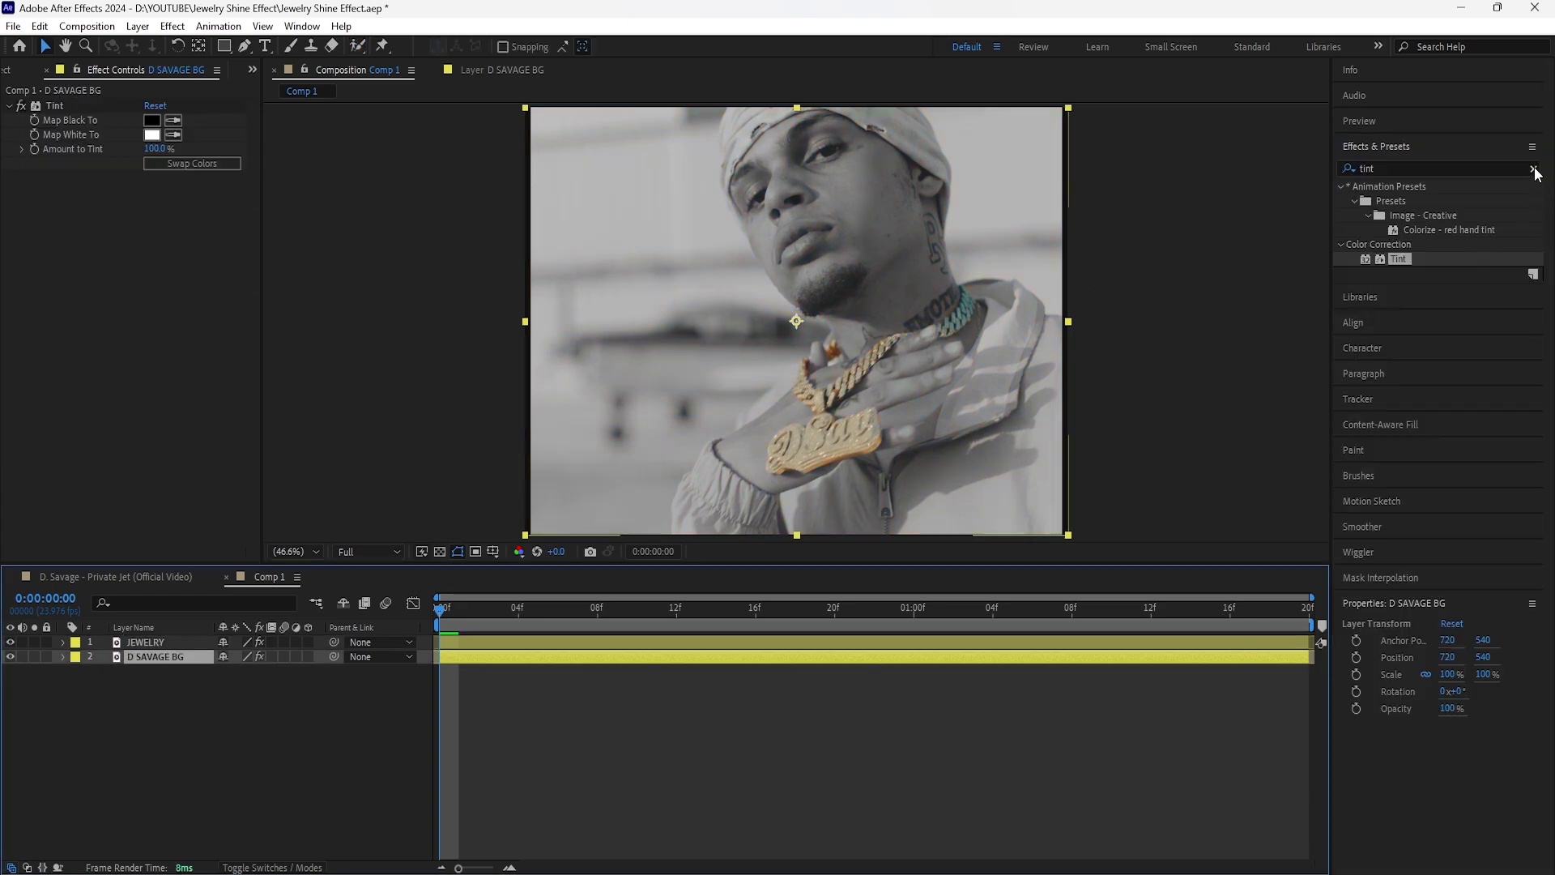
Apply Brightness & Contrast to the D SAVAGE BG layer with Brightness 10 and Contrast 50.
left_click(1531, 169)
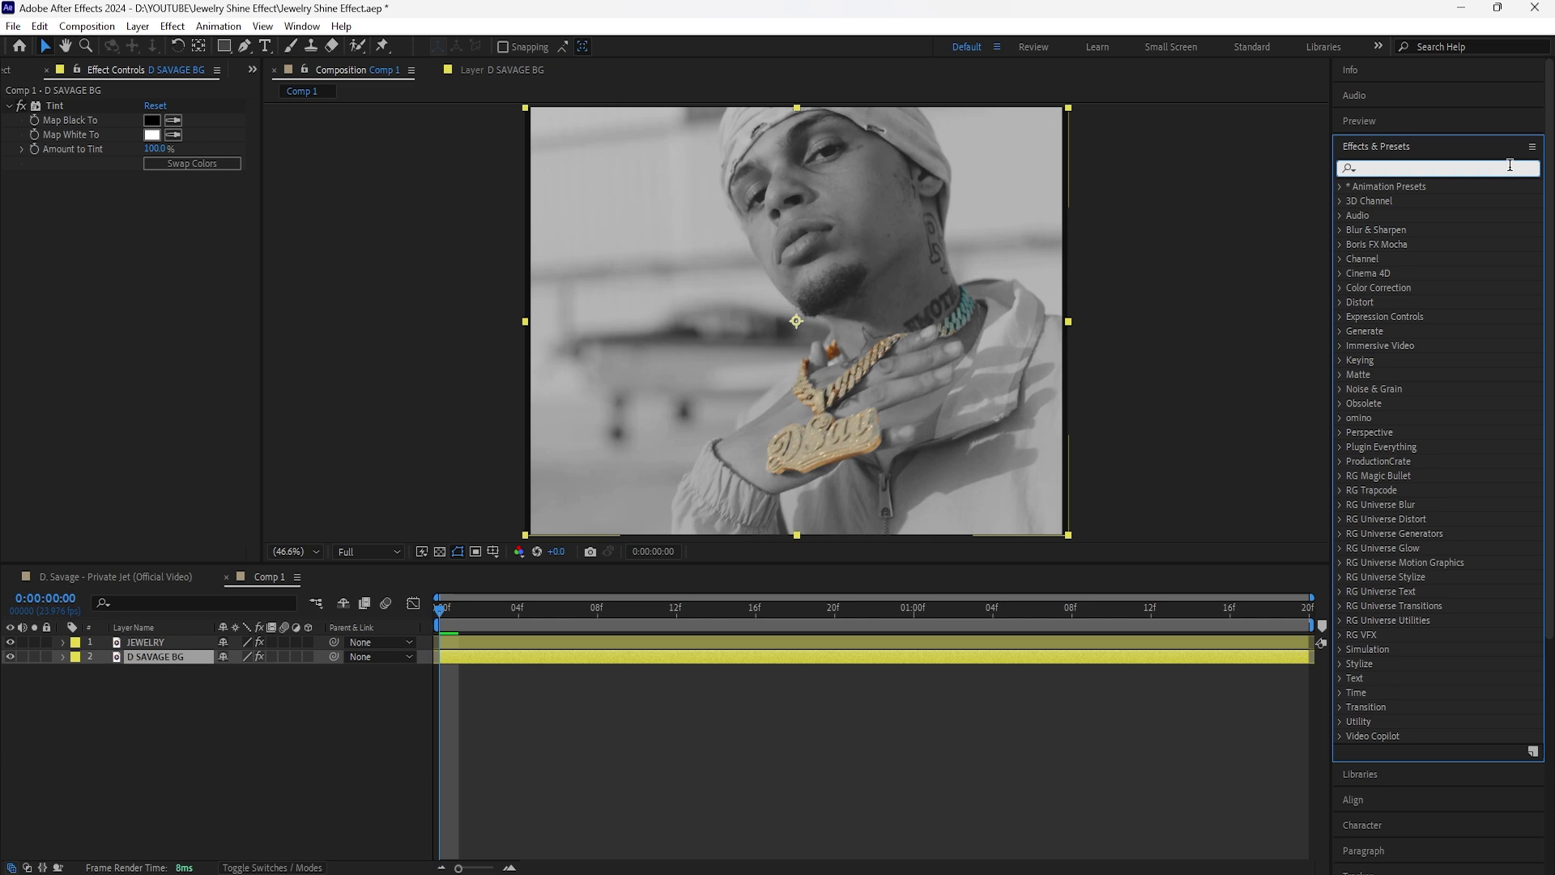
type("bright")
left_click_drag(1436, 273, 191, 207)
Add a Curves effect to the D SAVAGE BG layer and pull the curve's midpoint slightly down to darken the midtones.
left_click(201, 663)
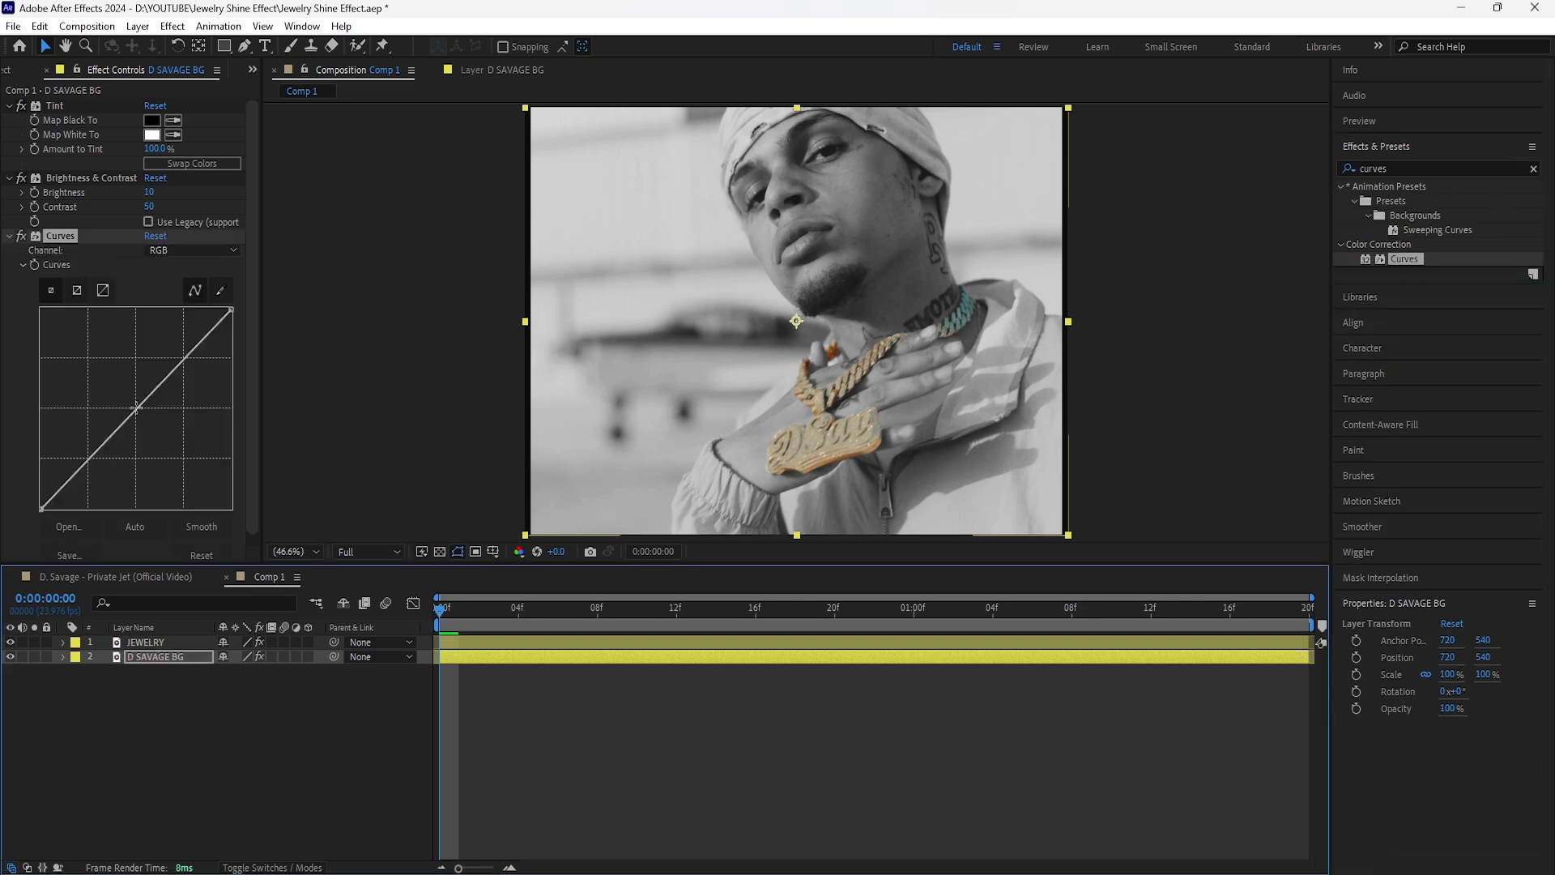
left_click_drag(136, 408, 146, 414)
left_click(202, 654)
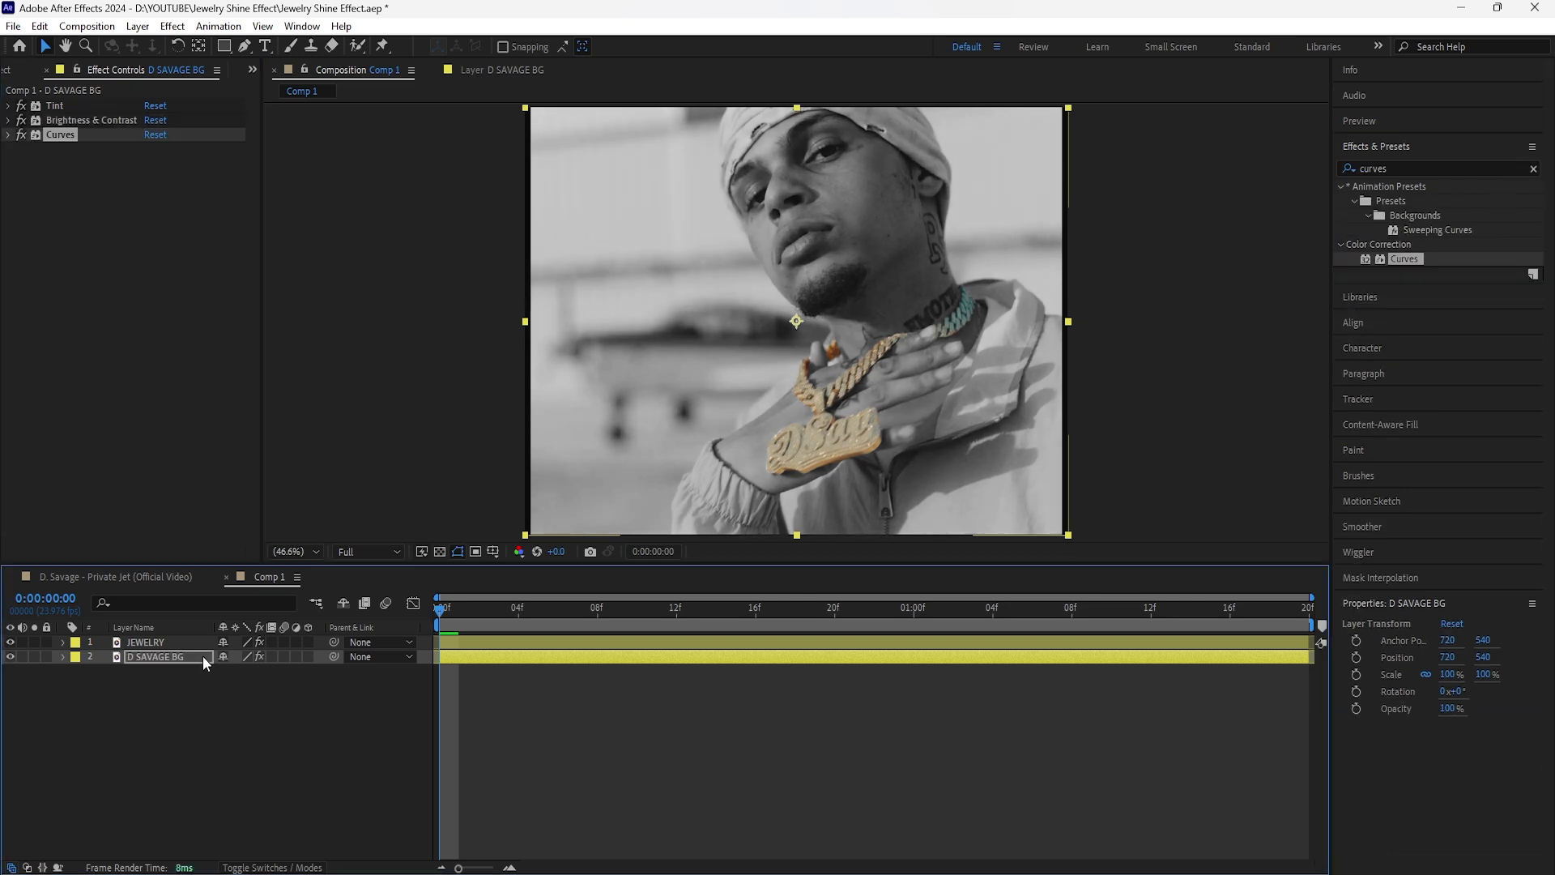
Add a Levels effect to the D SAVAGE BG layer and set Input Black to 25.5.
left_click(1533, 170)
left_click(1514, 165)
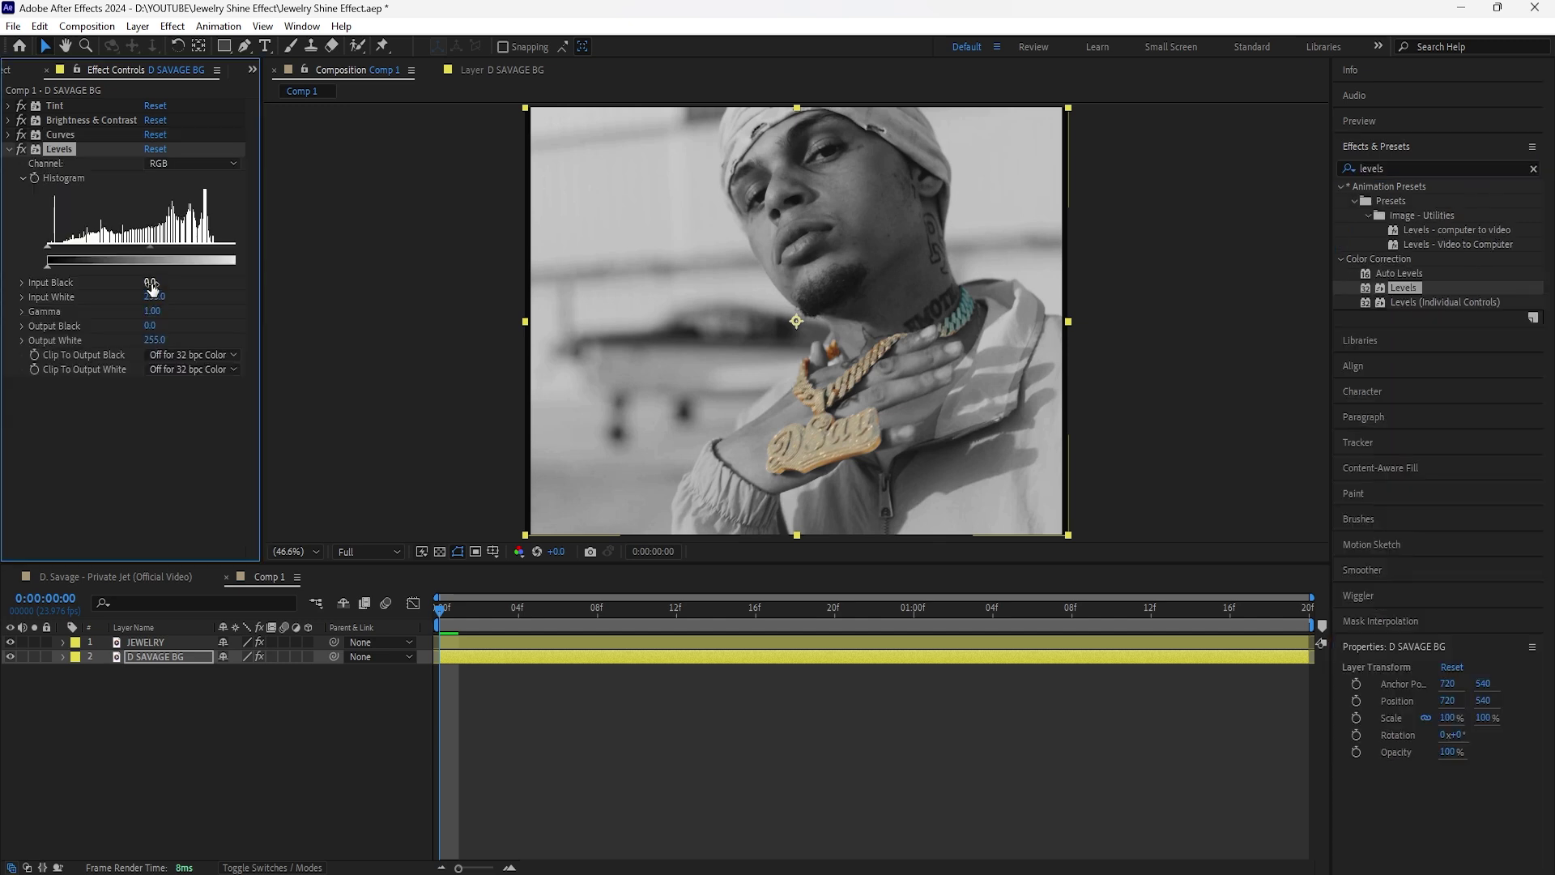
left_click_drag(150, 284, 160, 283)
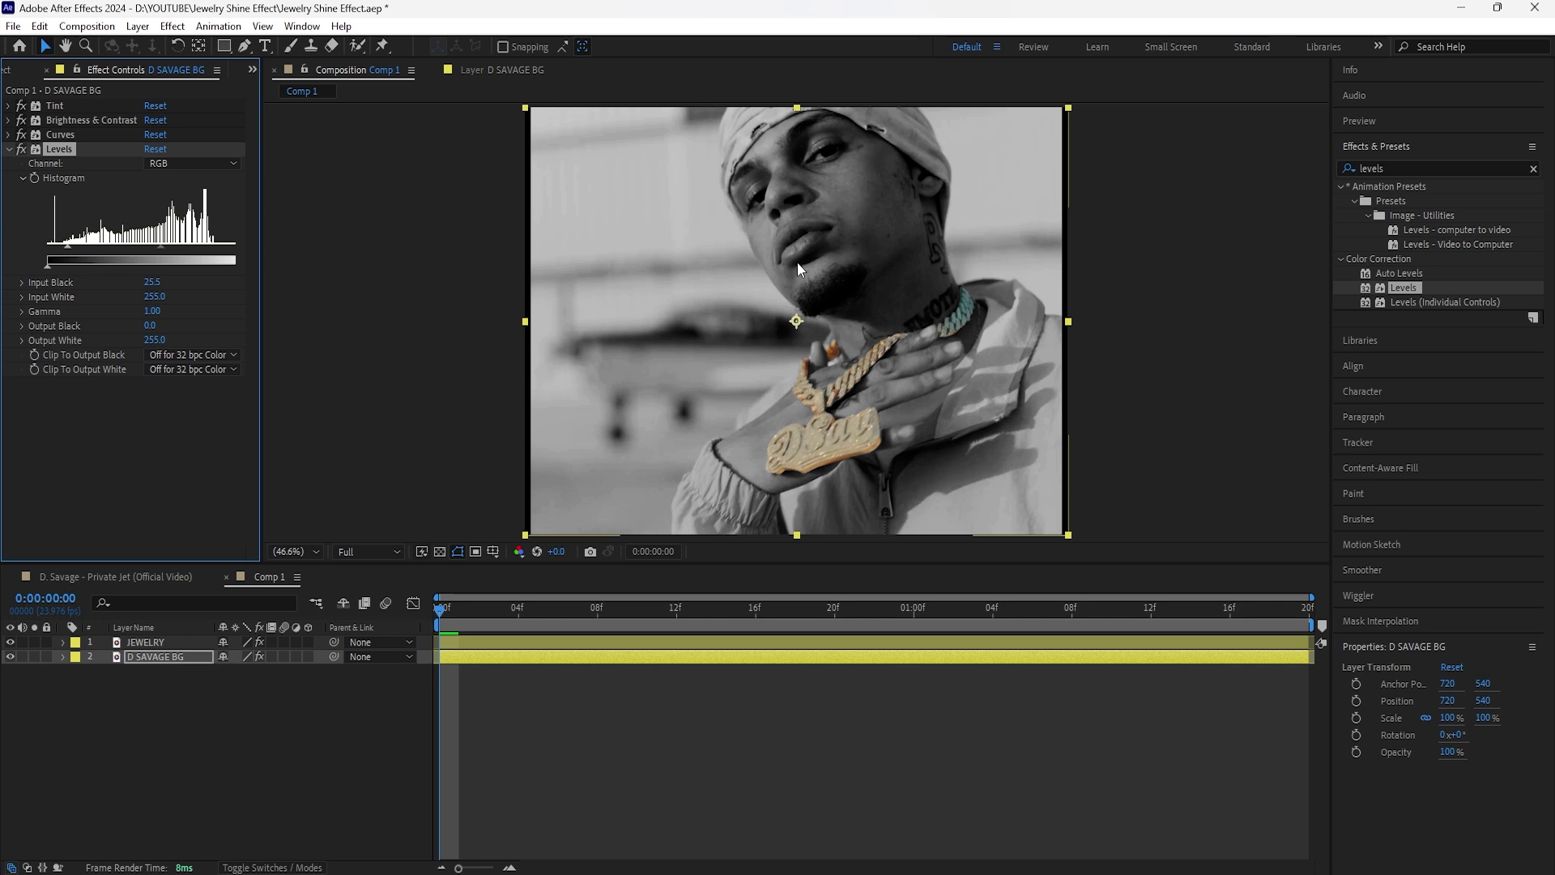
Apply CC Vignette to the D SAVAGE BG layer and set its Amount to 110.
left_click(193, 658)
left_click(1533, 168)
type("vign")
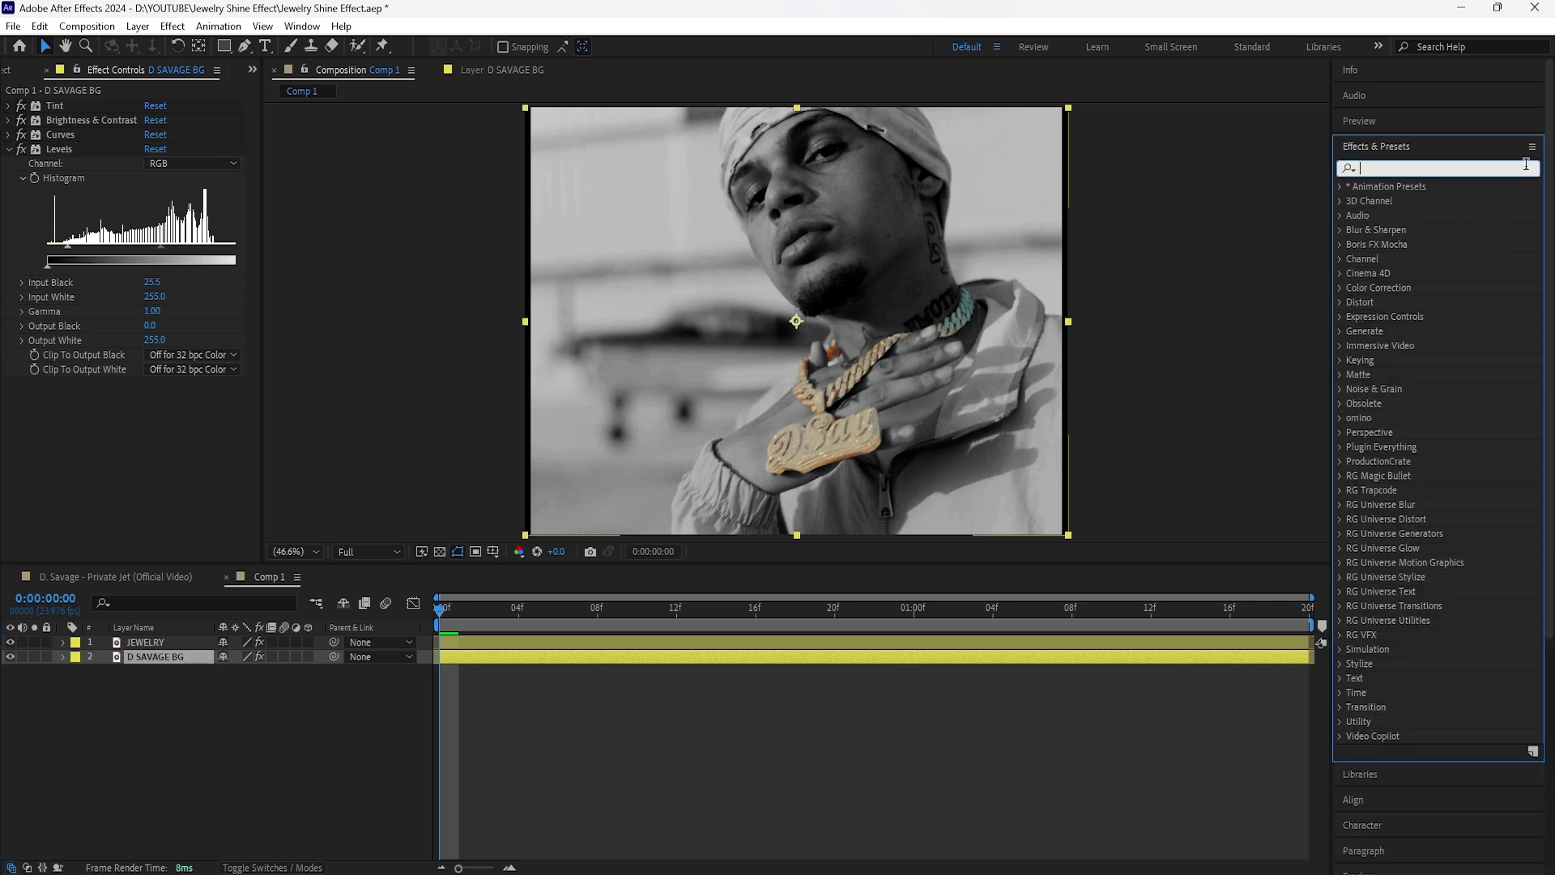
left_click_drag(1401, 273, 170, 401)
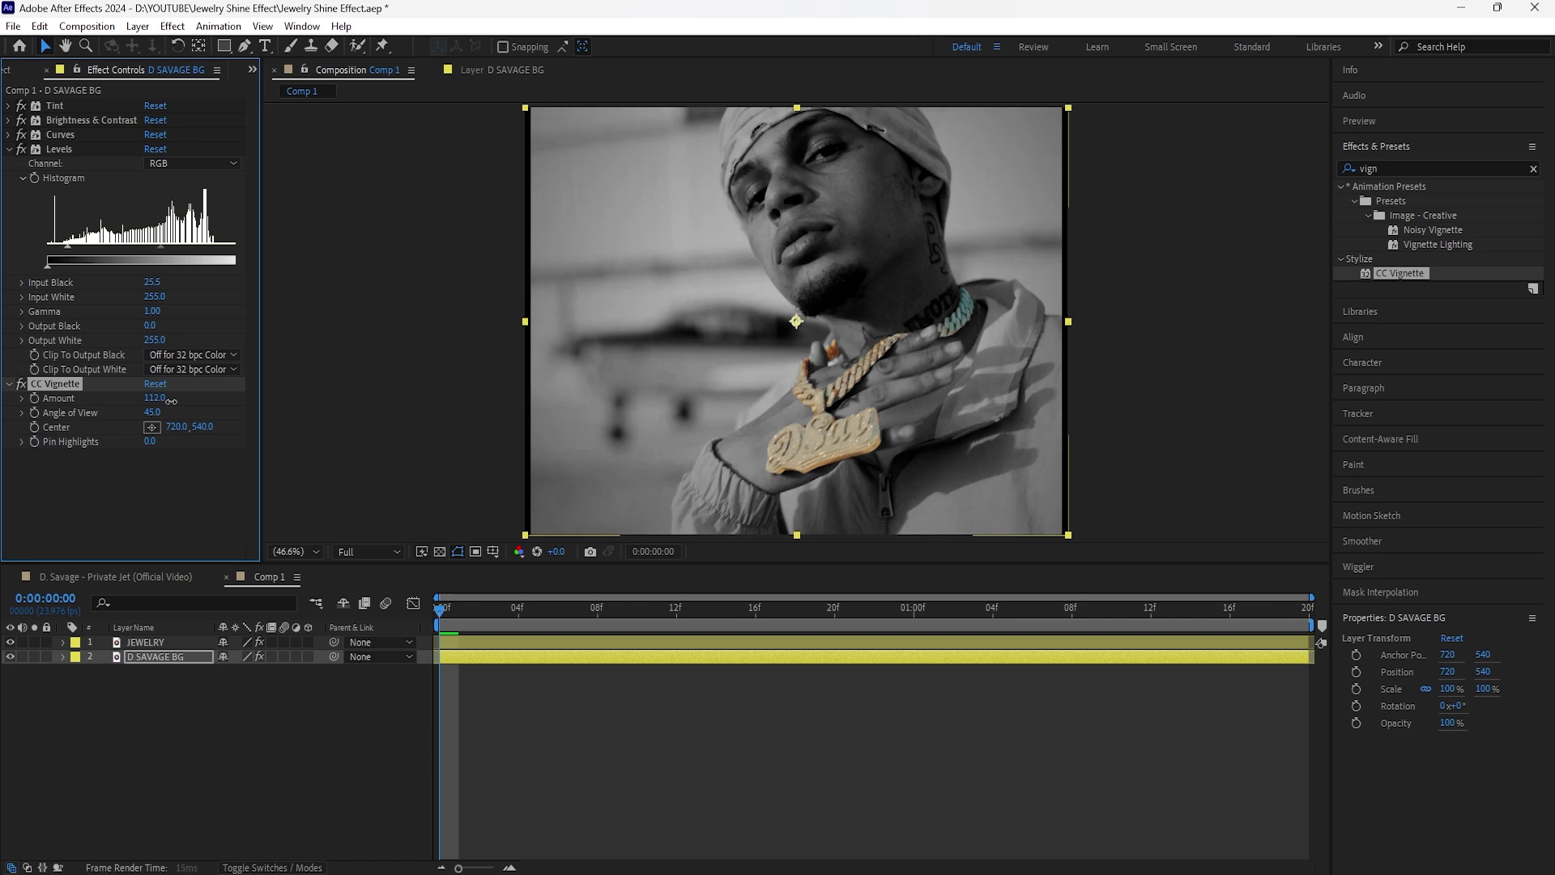
left_click(202, 597)
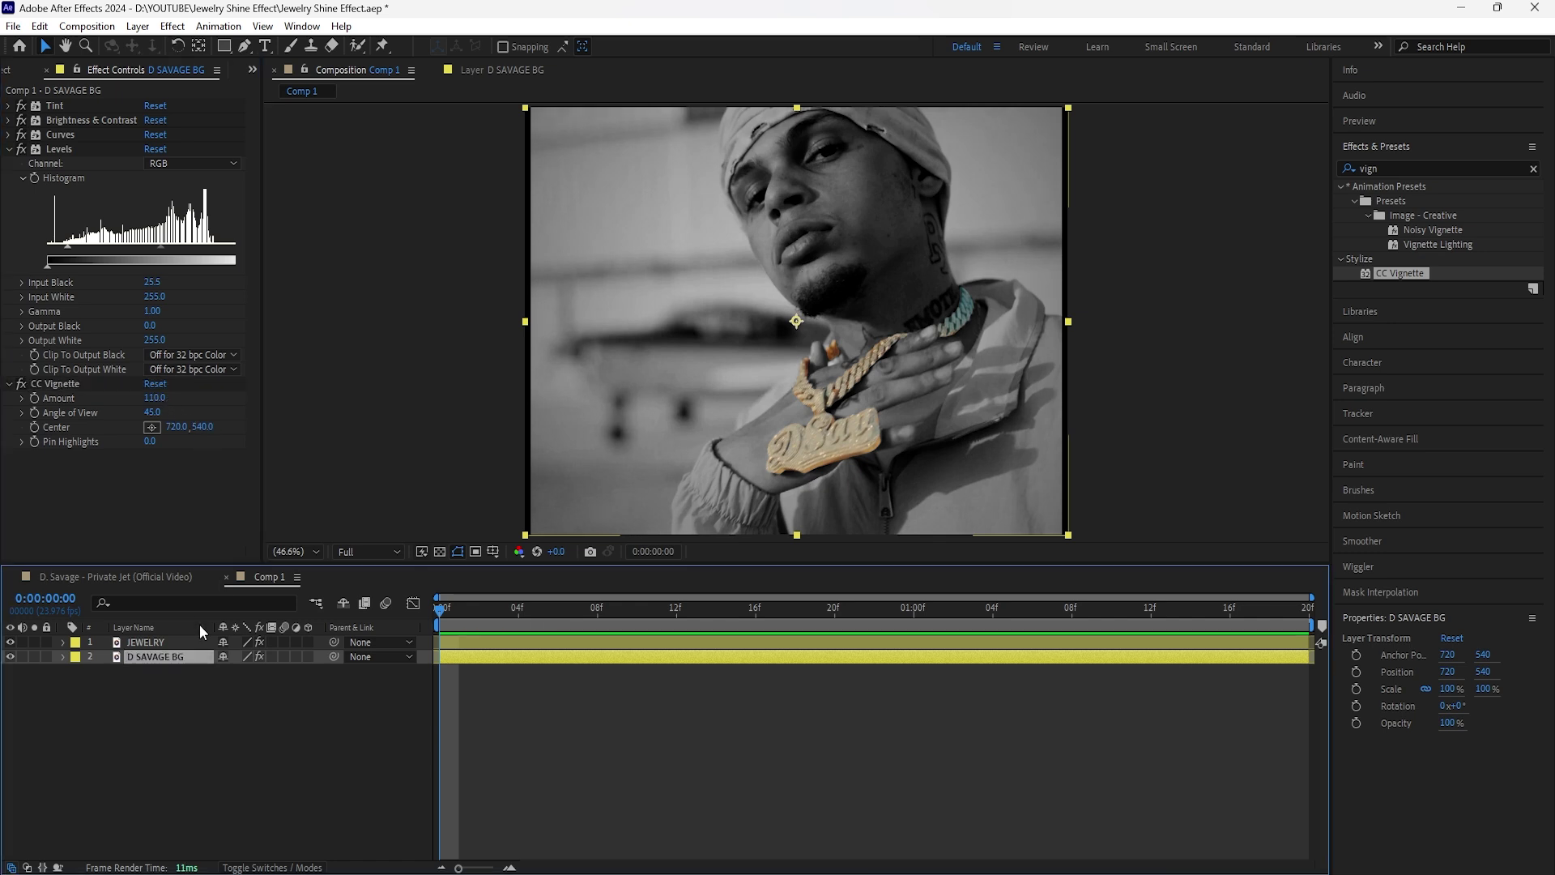
Apply Hue/Saturation to the JEWELRY layer and set Master Saturation to 25.
left_click(159, 643)
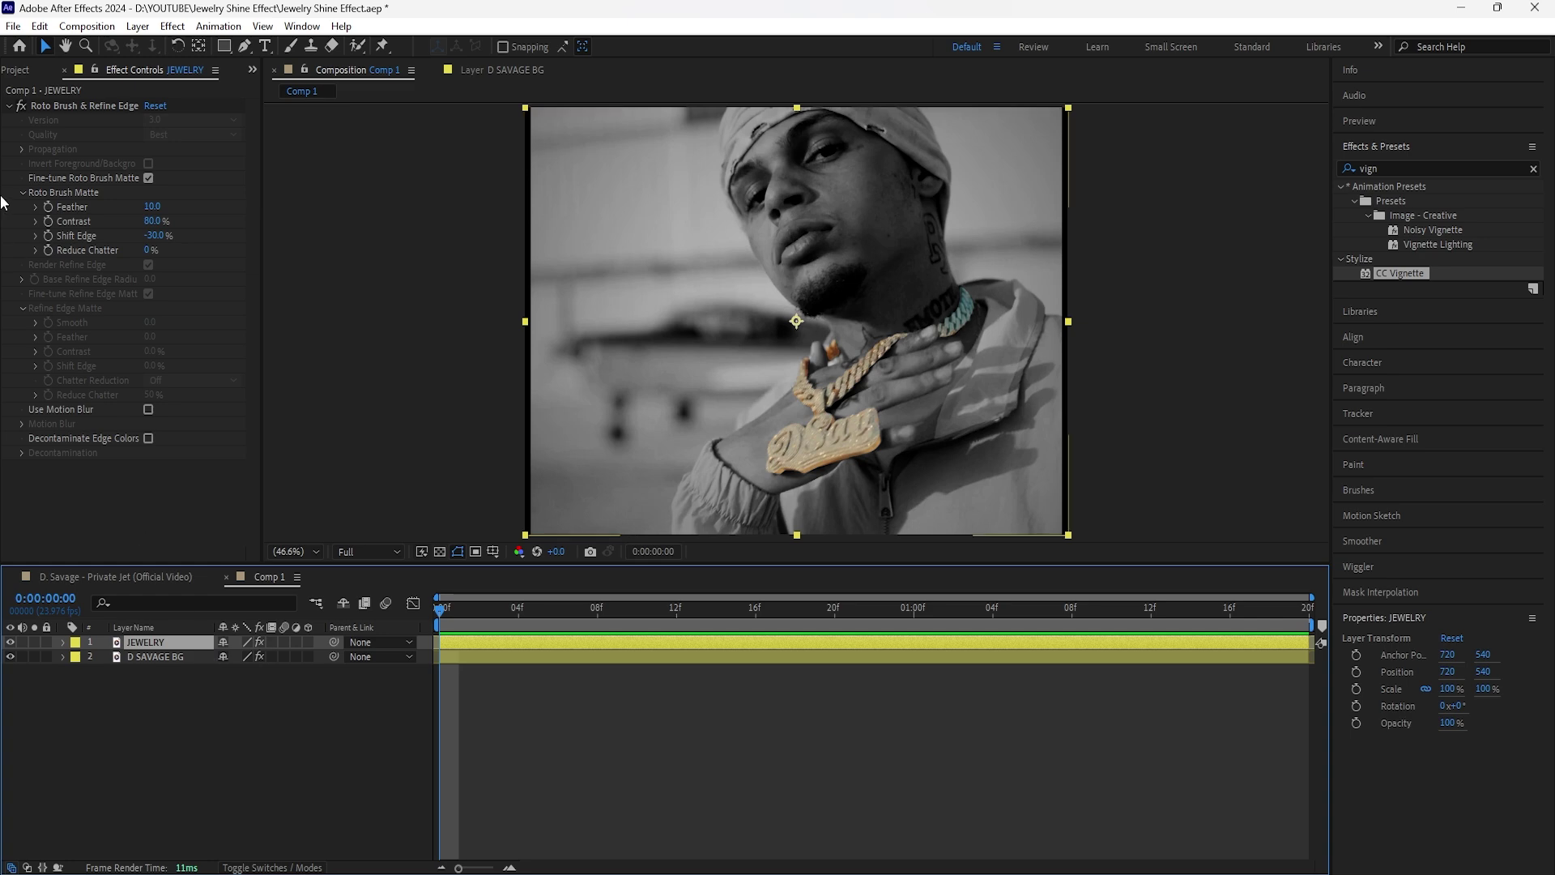
left_click(8, 106)
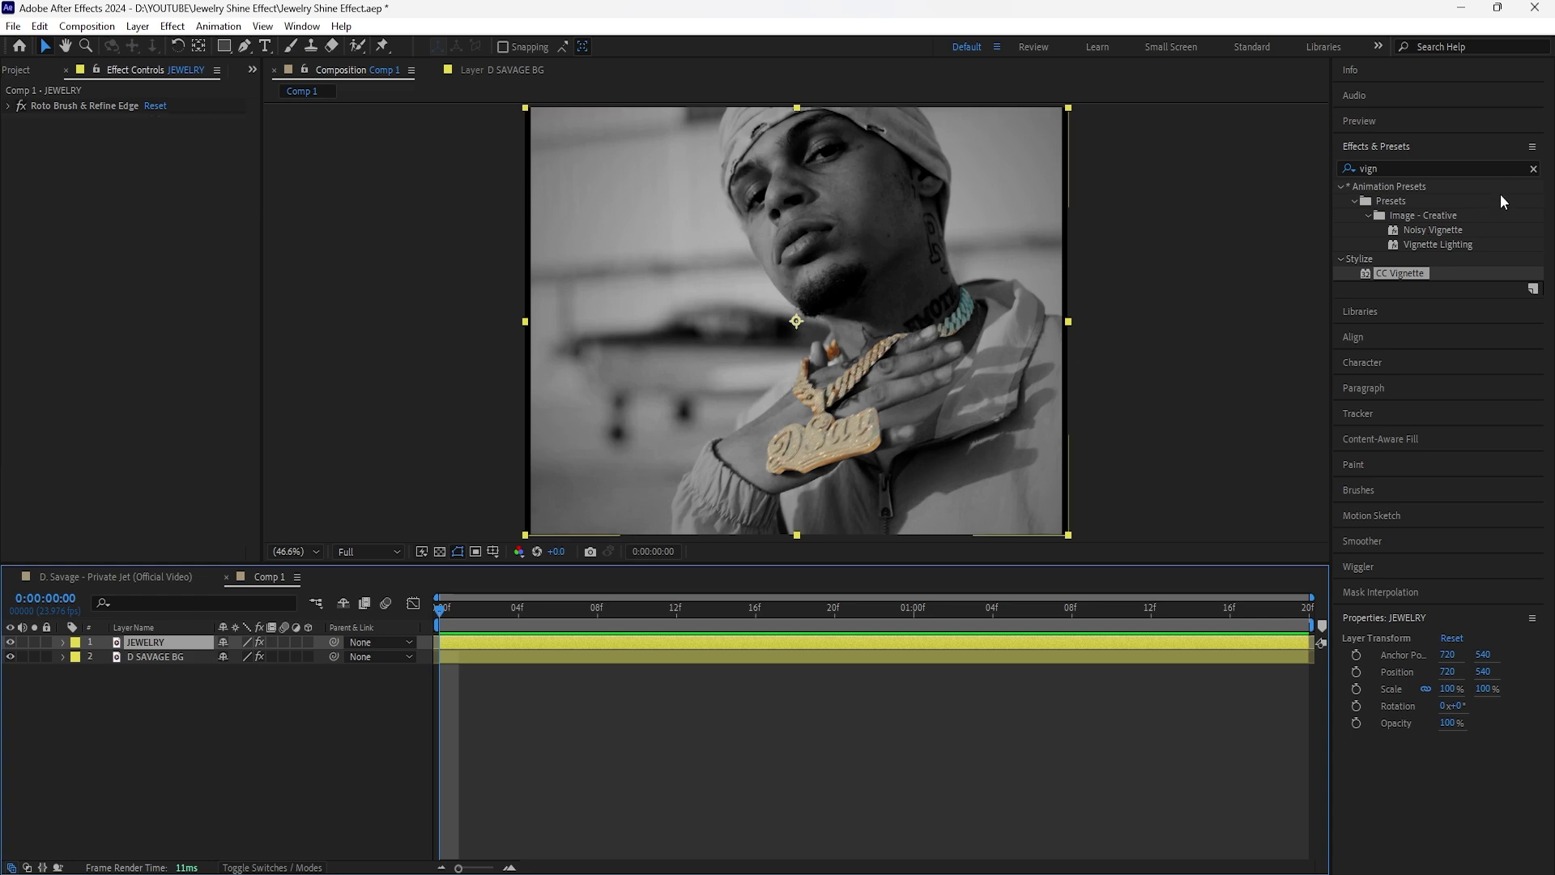
left_click(1533, 169)
type("hue")
double_click(1421, 288)
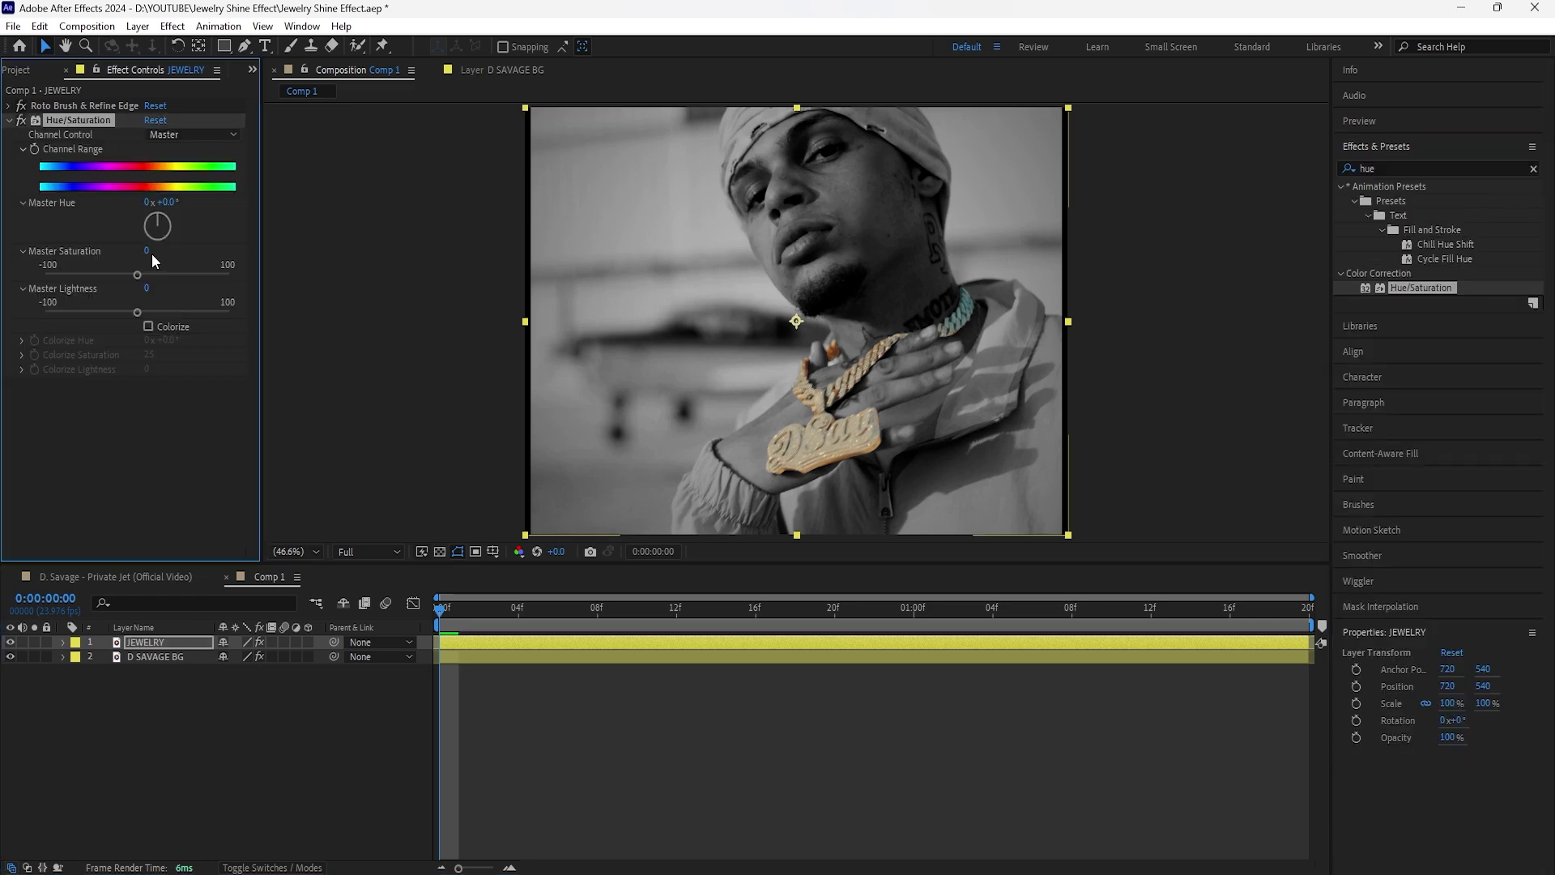
left_click_drag(152, 254, 168, 255)
left_click(453, 642)
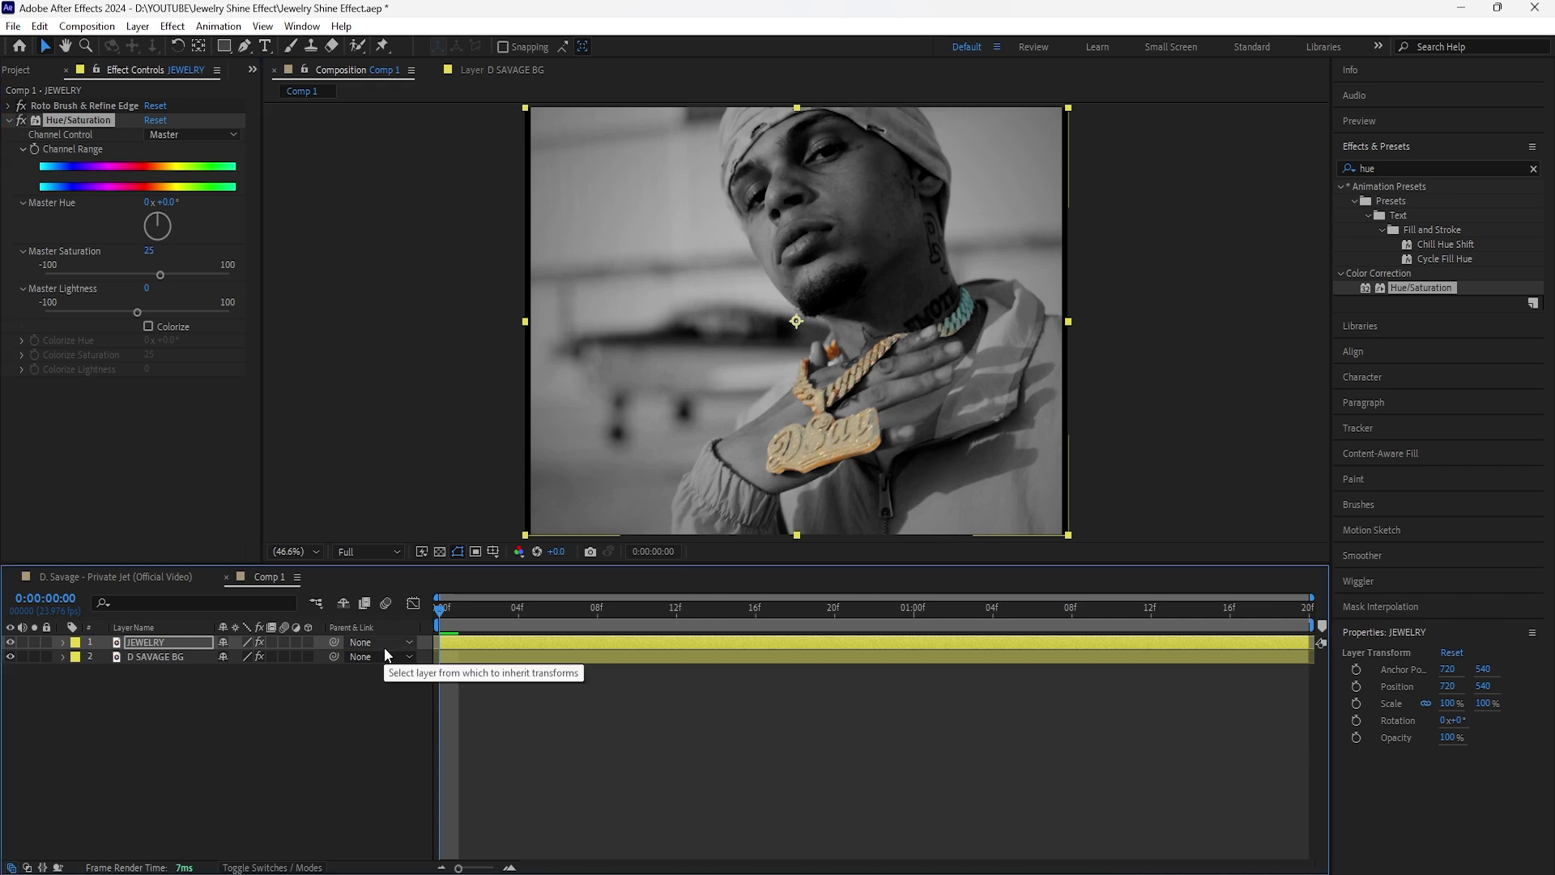
Apply uni.Glow to the JEWELRY layer and adjust the glow's intensity and size.
left_click(1533, 169)
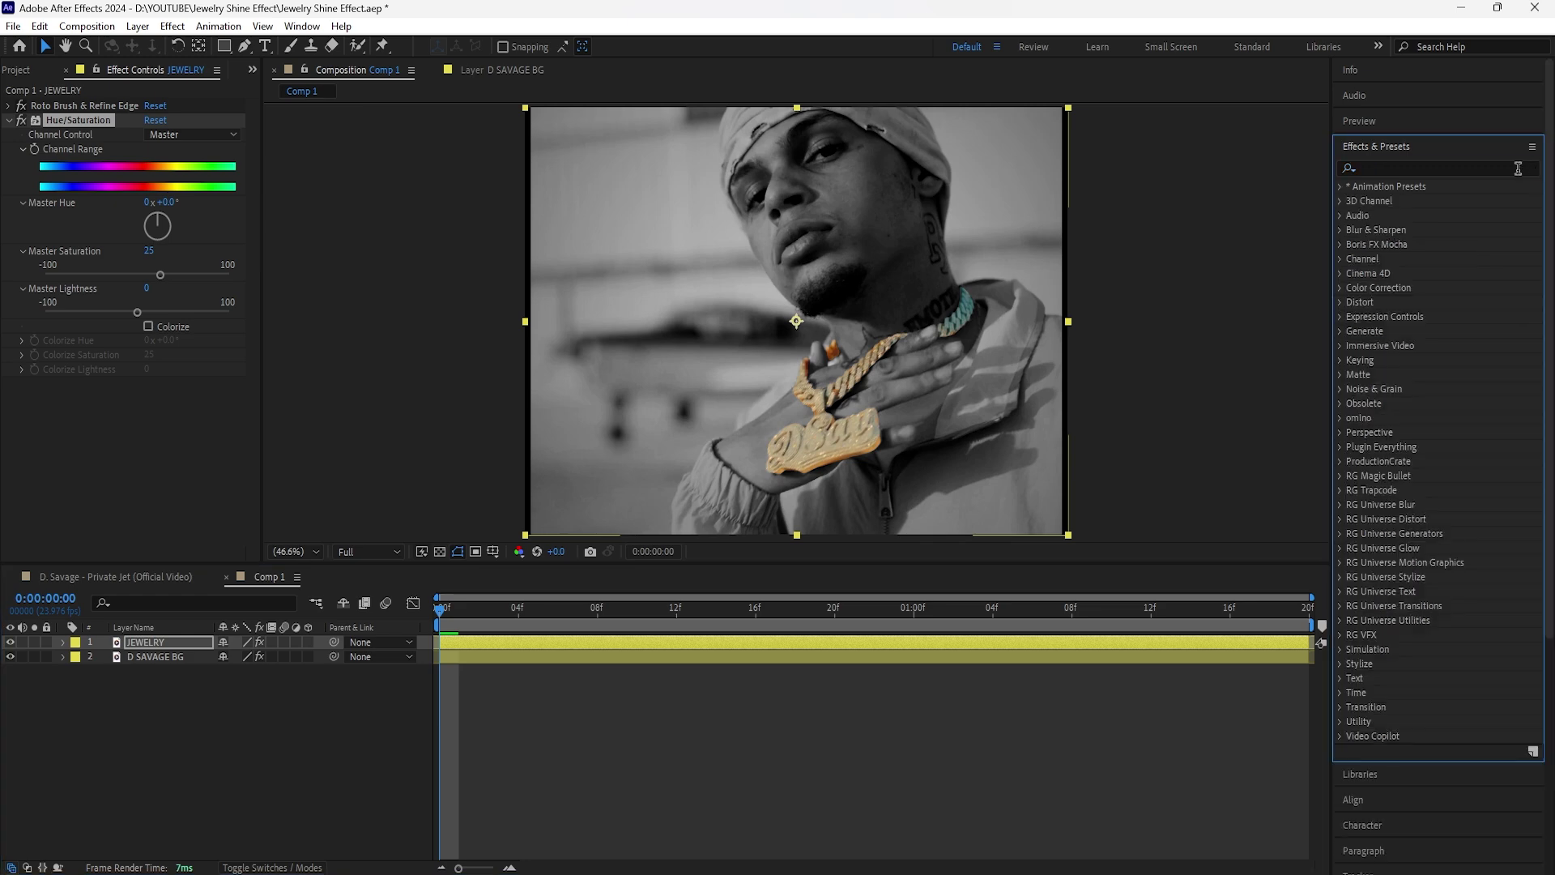
type("uni")
double_click(1410, 505)
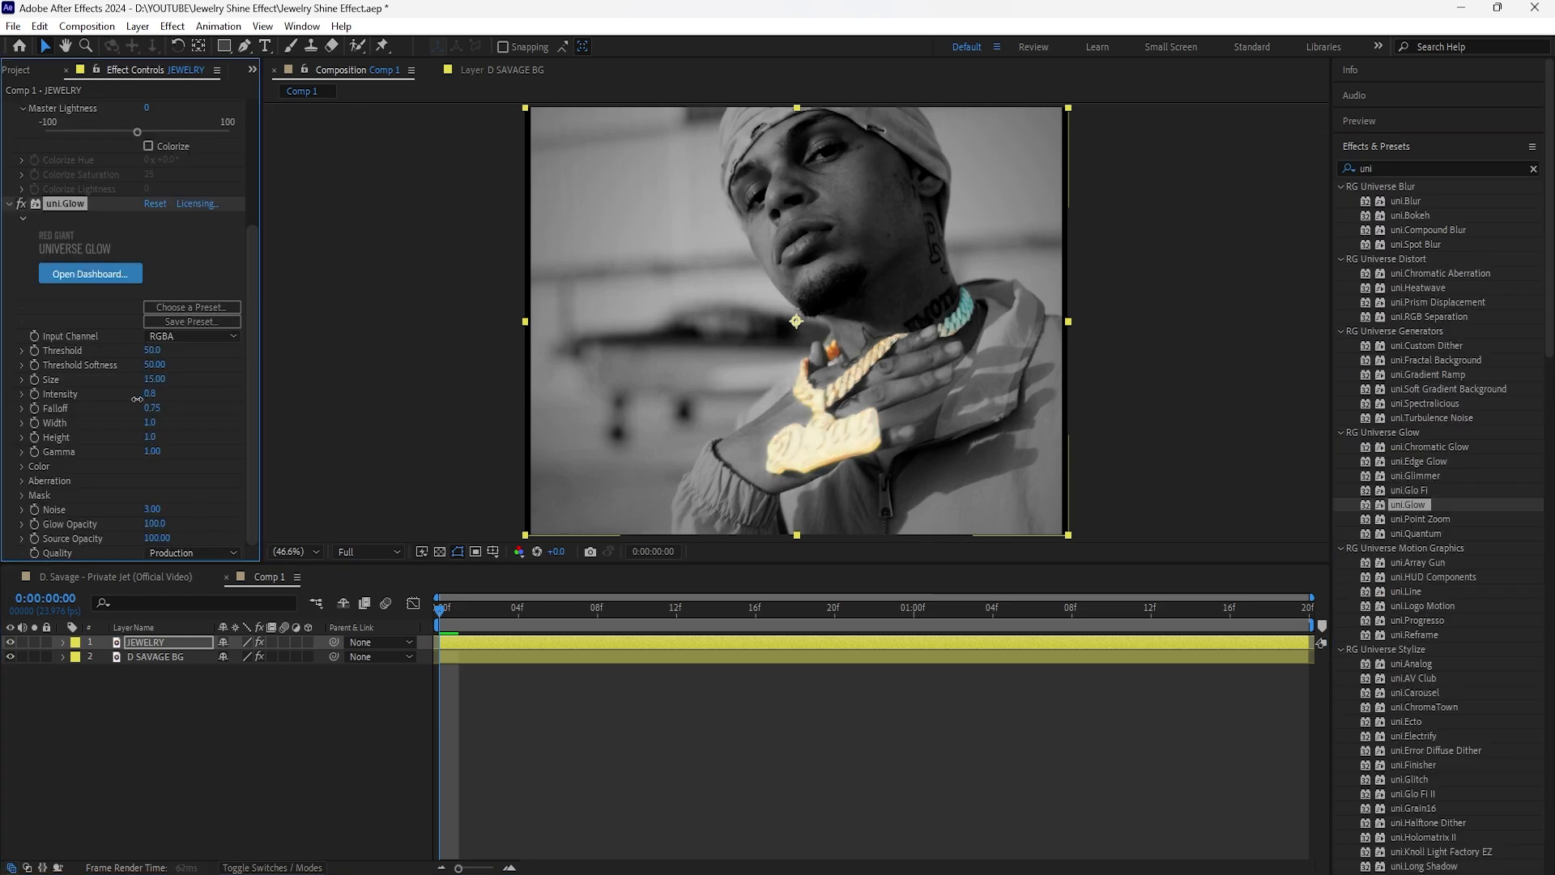
left_click_drag(137, 399, 167, 378)
left_click(9, 205)
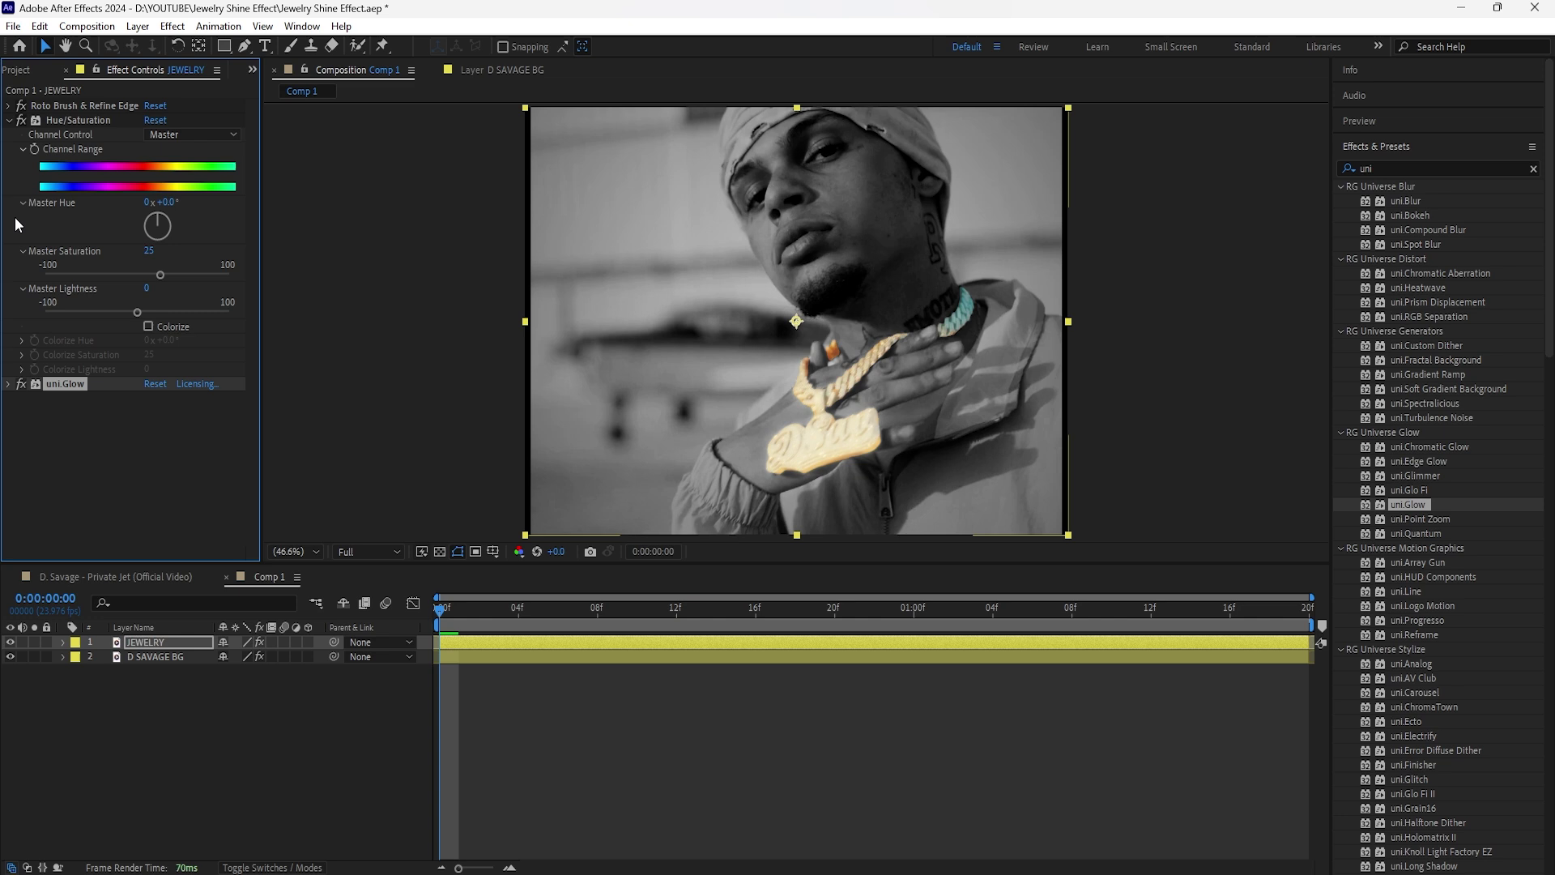
Apply Trapcode Shine to the JEWELRY layer with Ray Length 3.1, Boost Light 2.5, Colorize None and Source Opacity 50.
left_click(9, 128)
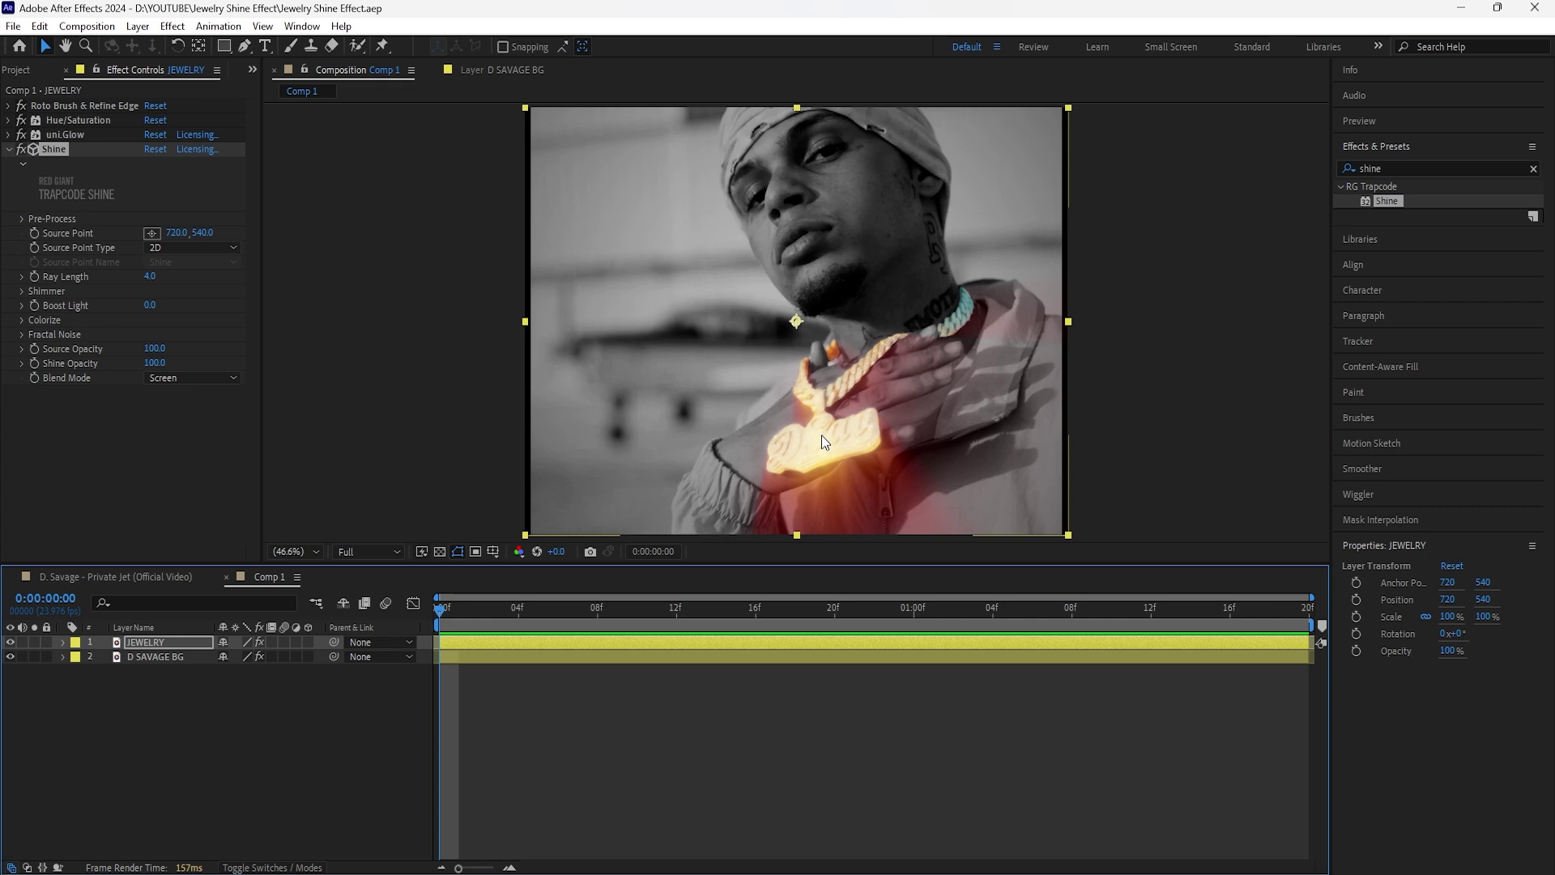
left_click_drag(150, 277, 169, 309)
left_click(99, 318)
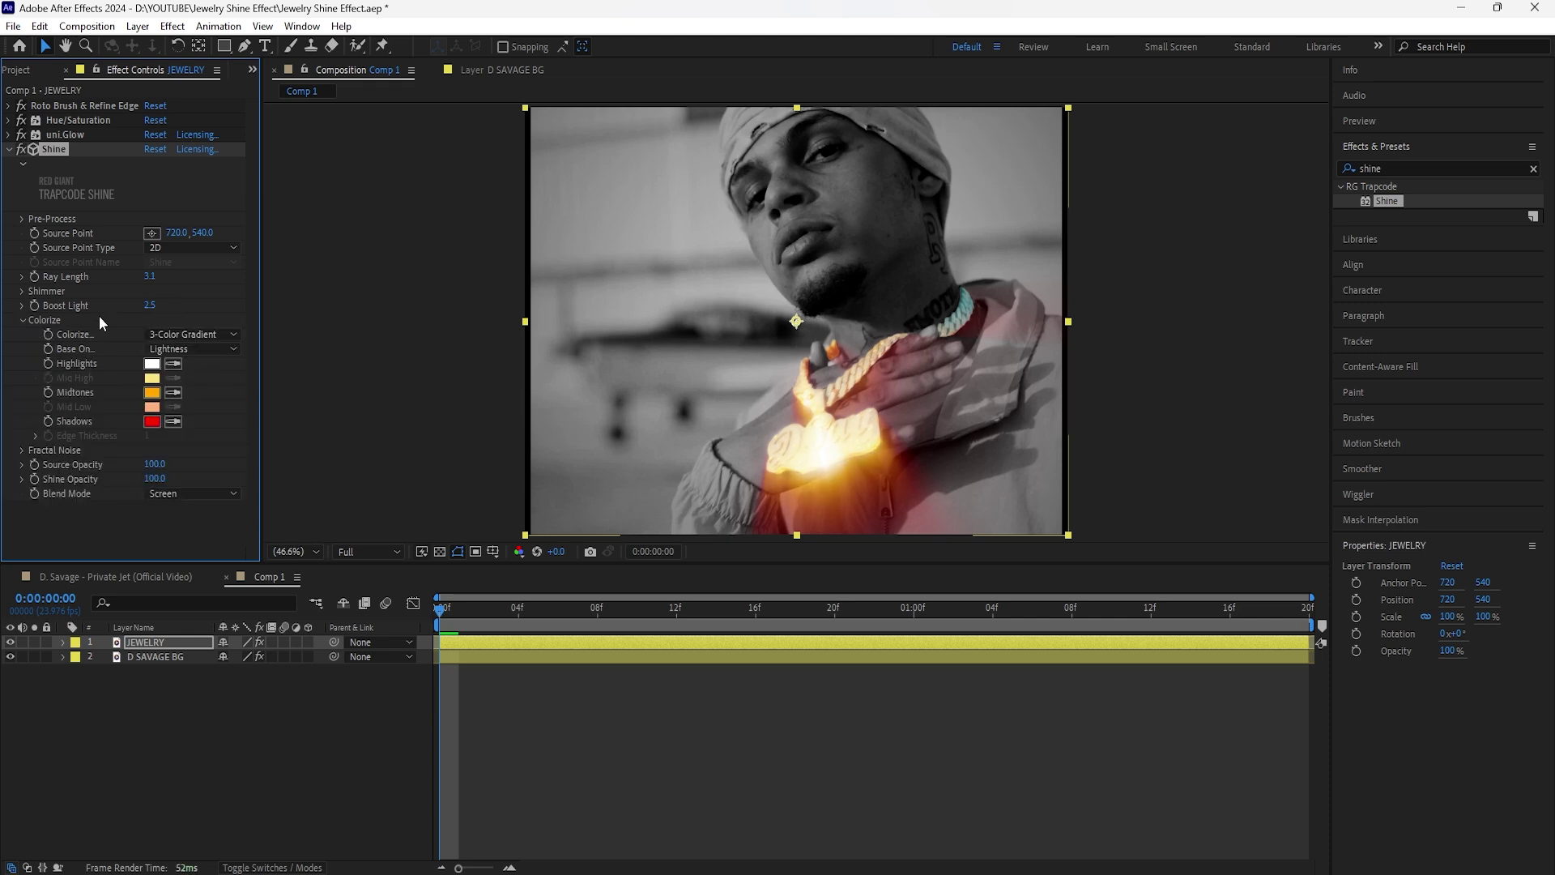
left_click(194, 332)
left_click(227, 171)
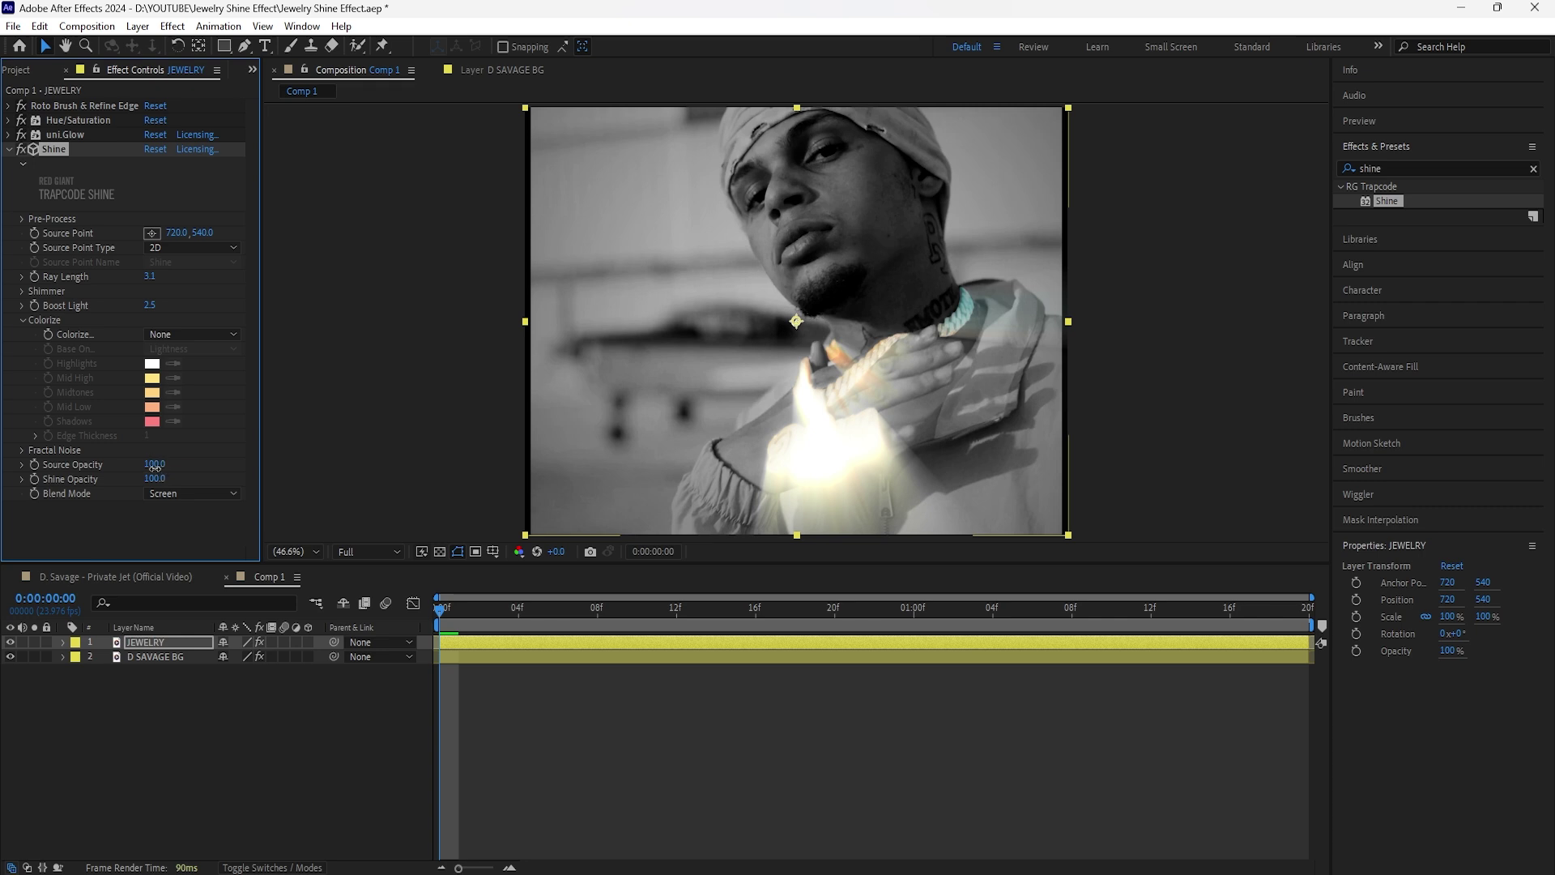
left_click_drag(161, 468, 128, 475)
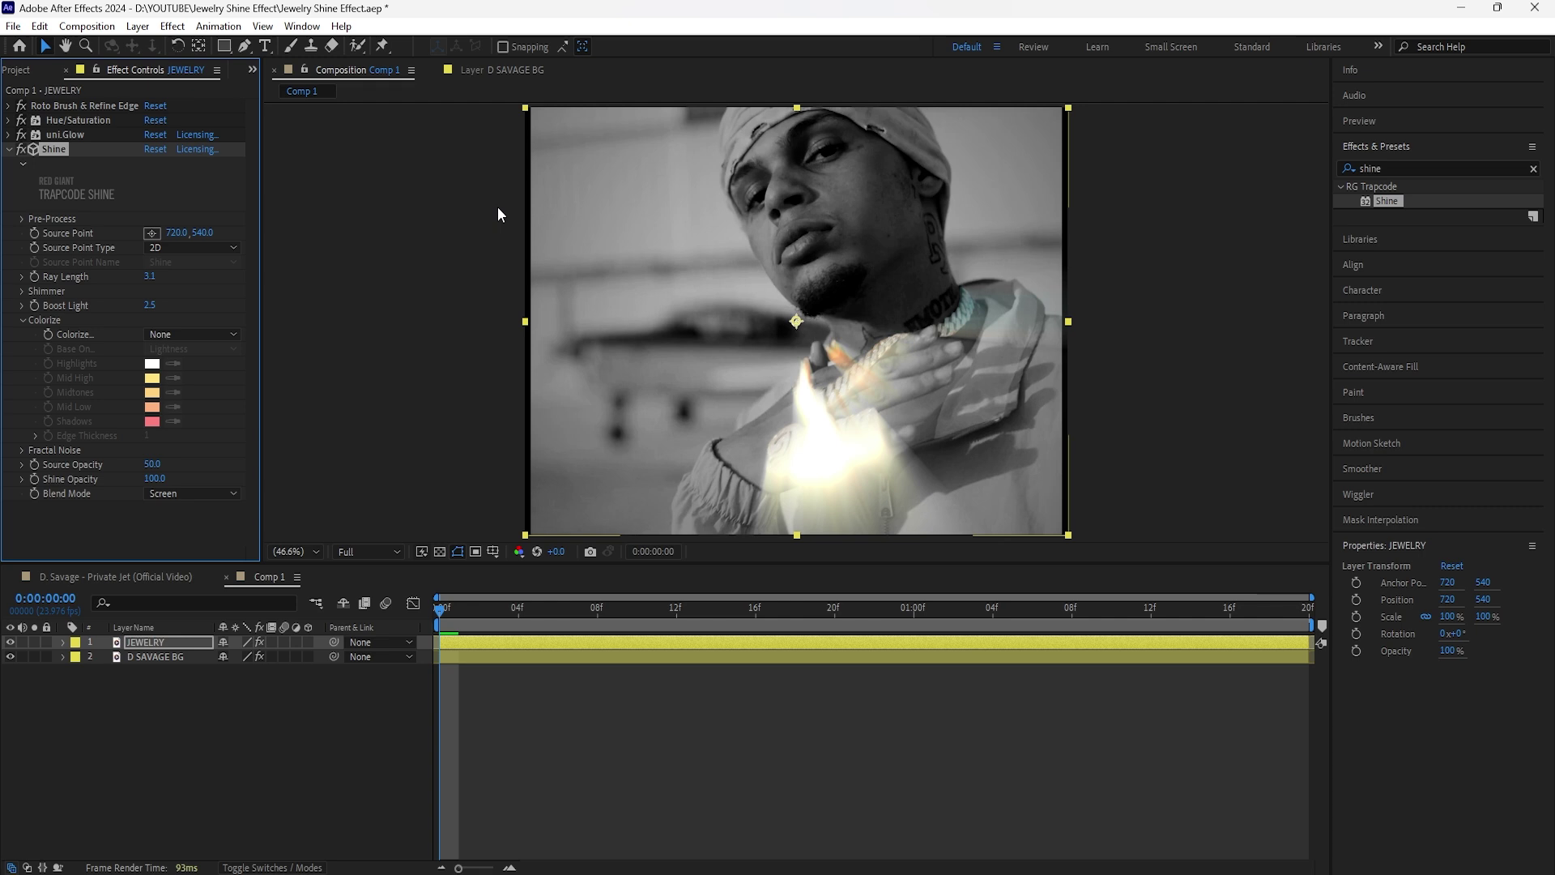
Move the Shine effect's Source Point horizontally to 1100, 540.
left_click_drag(722, 397, 713, 356)
left_click(35, 151)
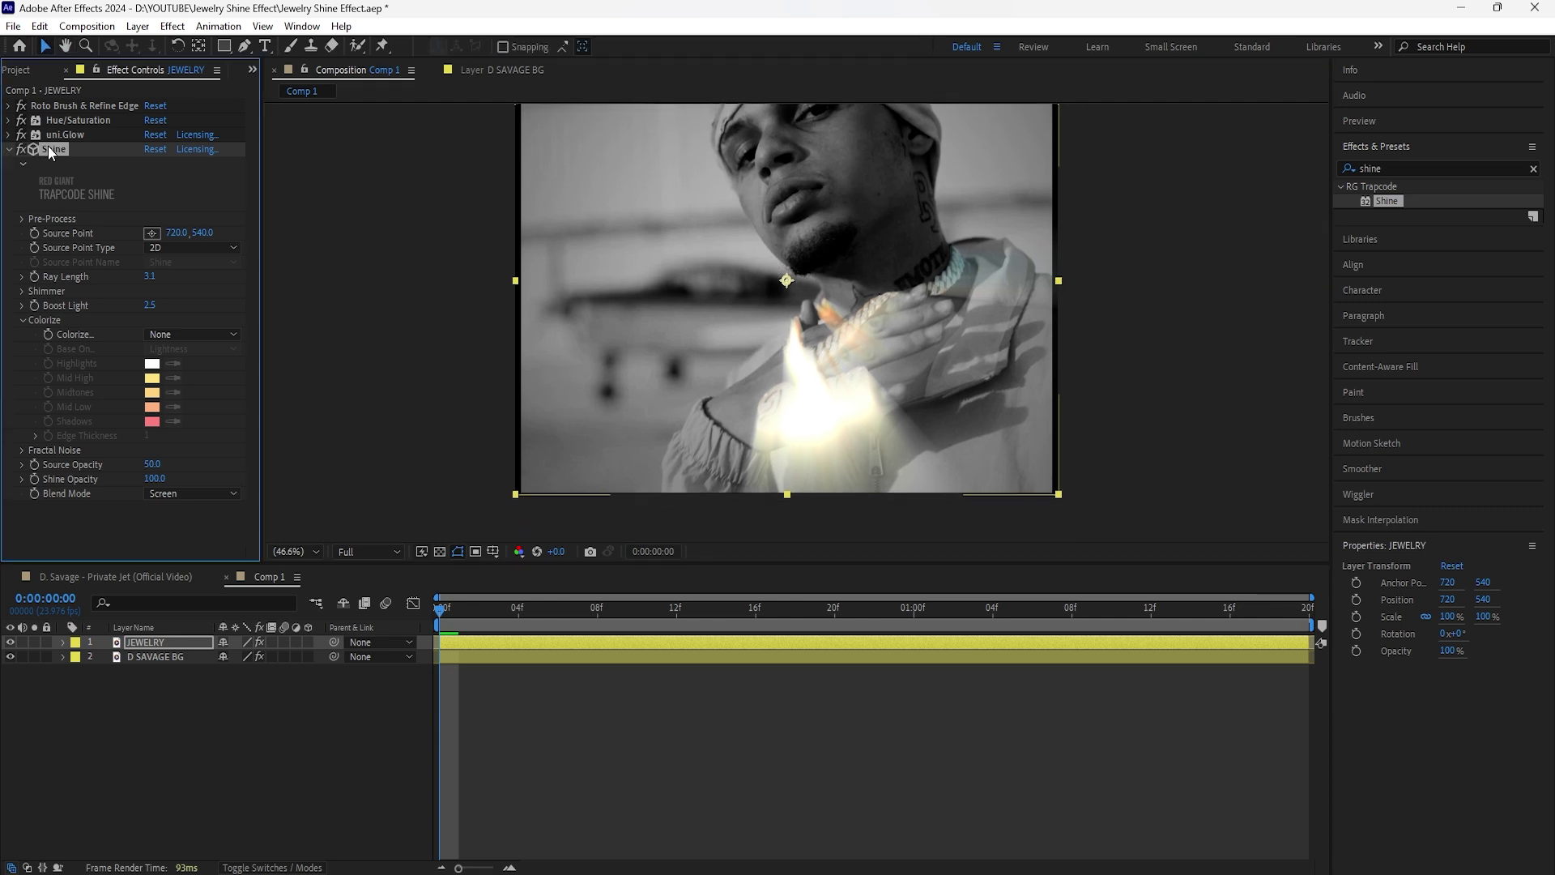
left_click_drag(175, 232, 494, 224)
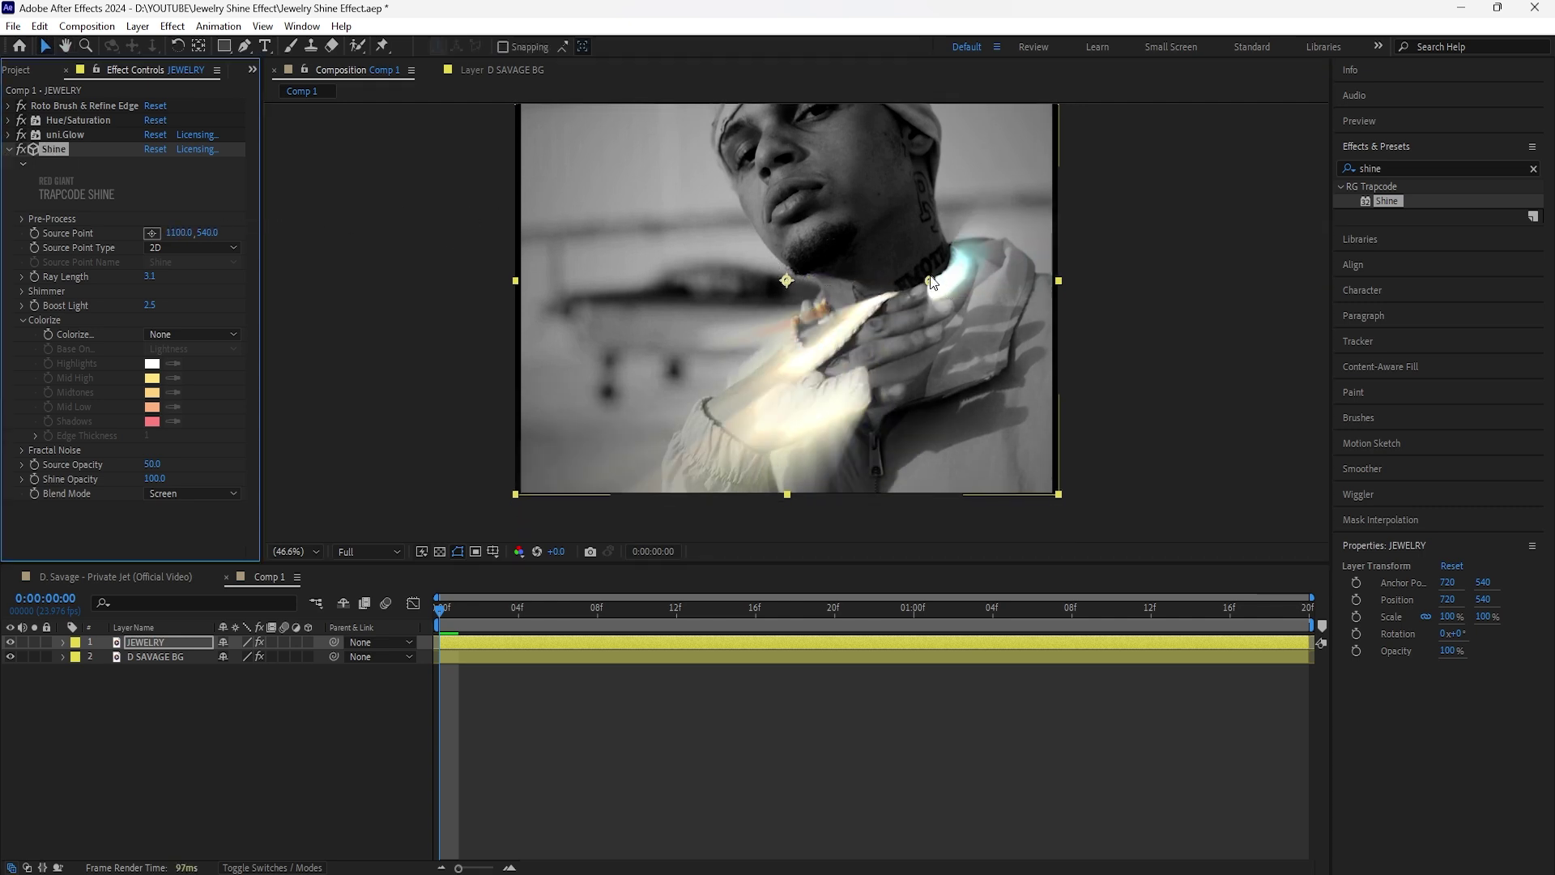
Move Shine's Source Point to about 1417.8, 1102.5, just below the frame's lower-right corner, and keyframe it at 0:00:00:00.
left_click_drag(930, 282, 1051, 510)
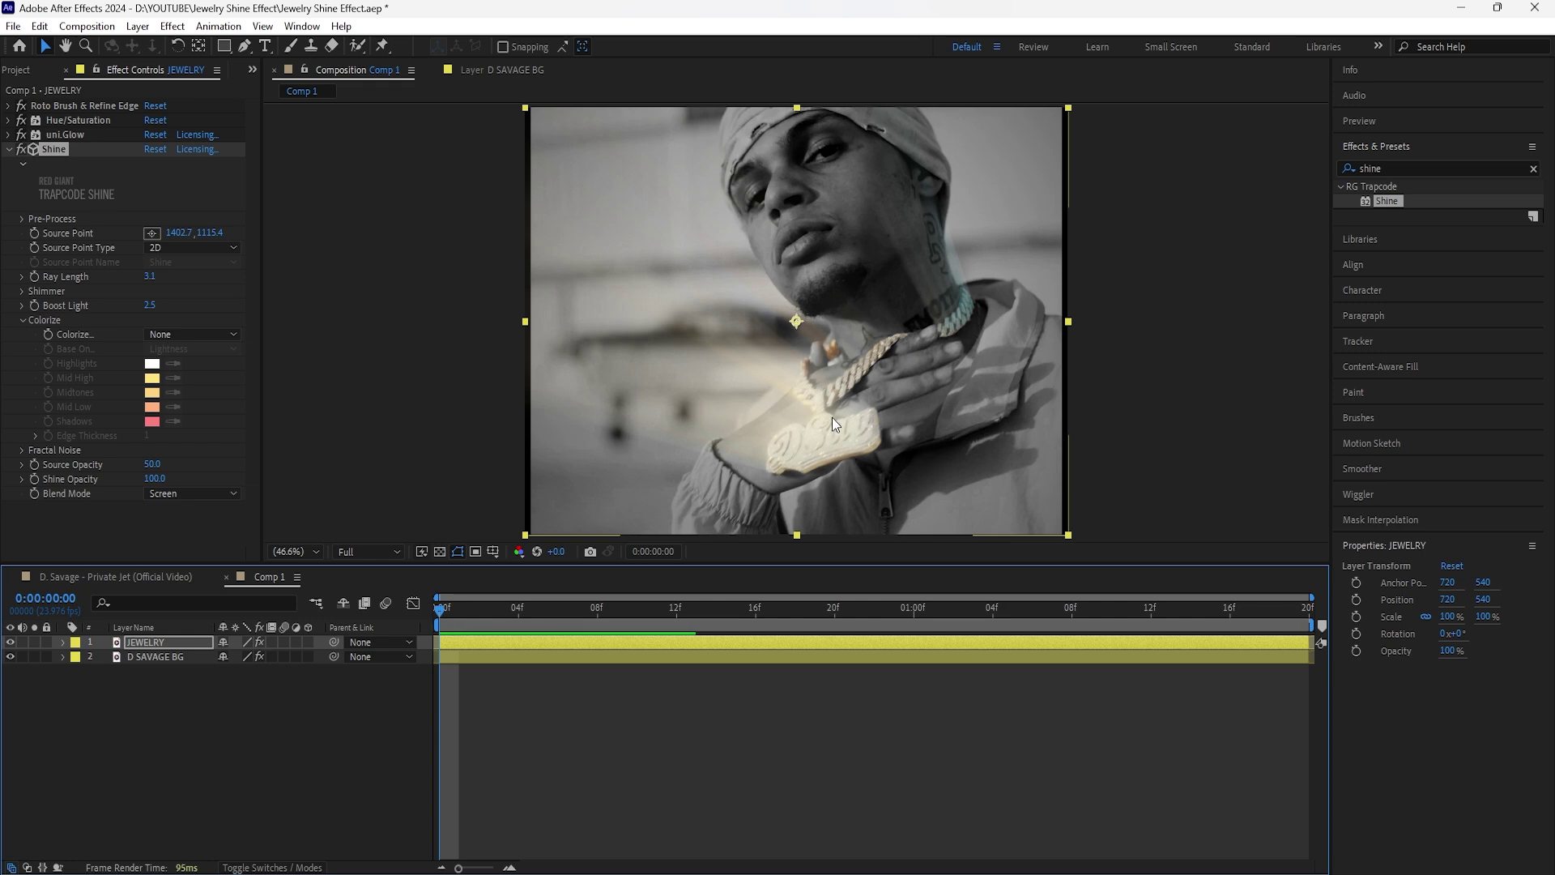
left_click_drag(832, 417, 807, 363)
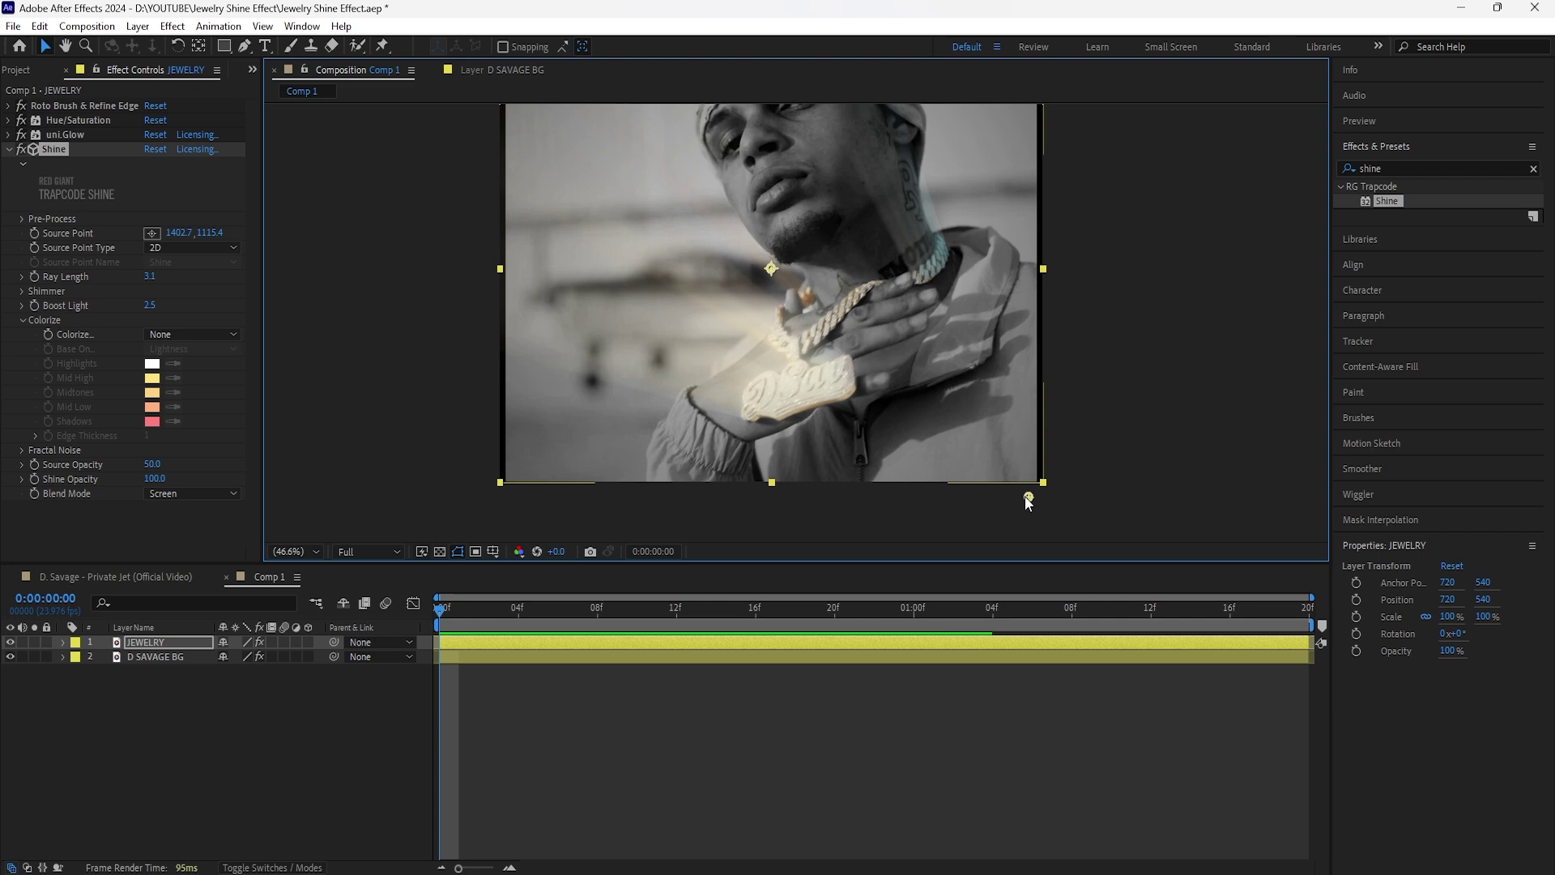
left_click_drag(1026, 496, 1032, 491)
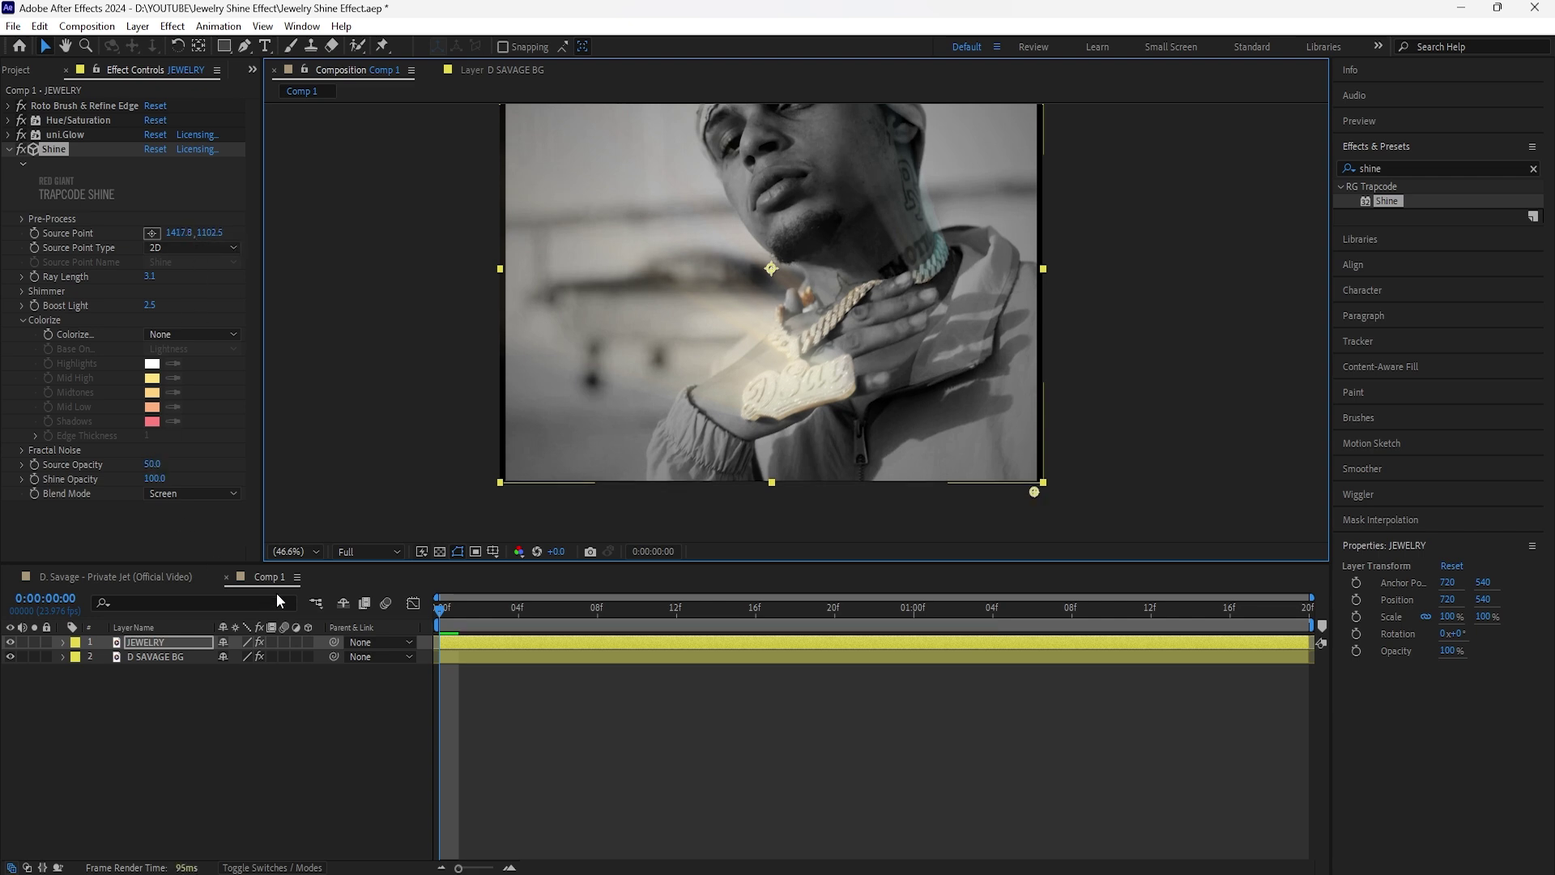
left_click(183, 643)
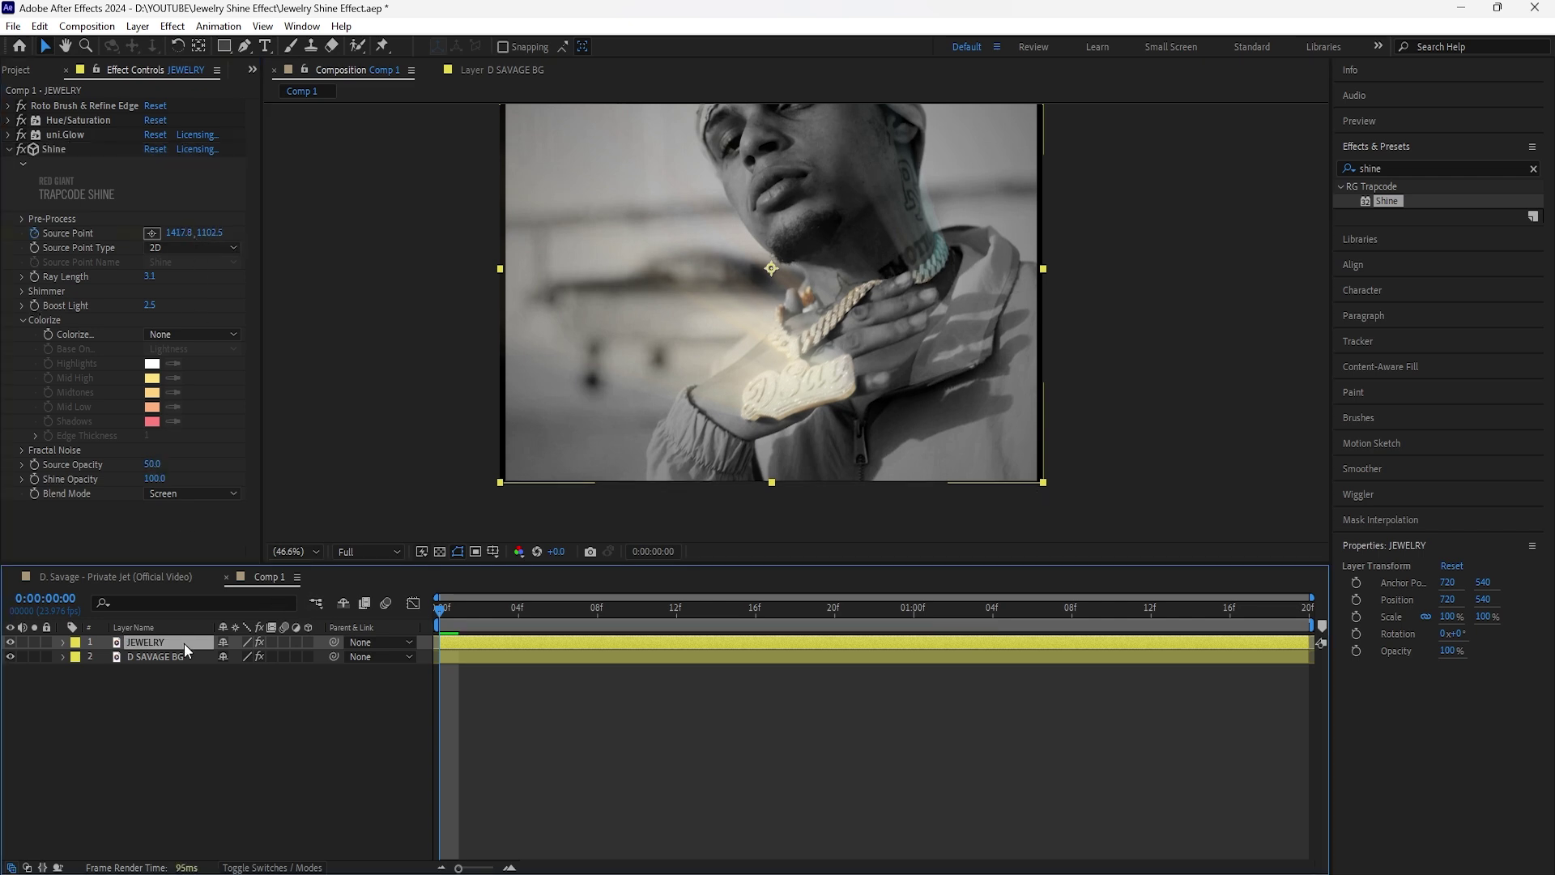
key("u")
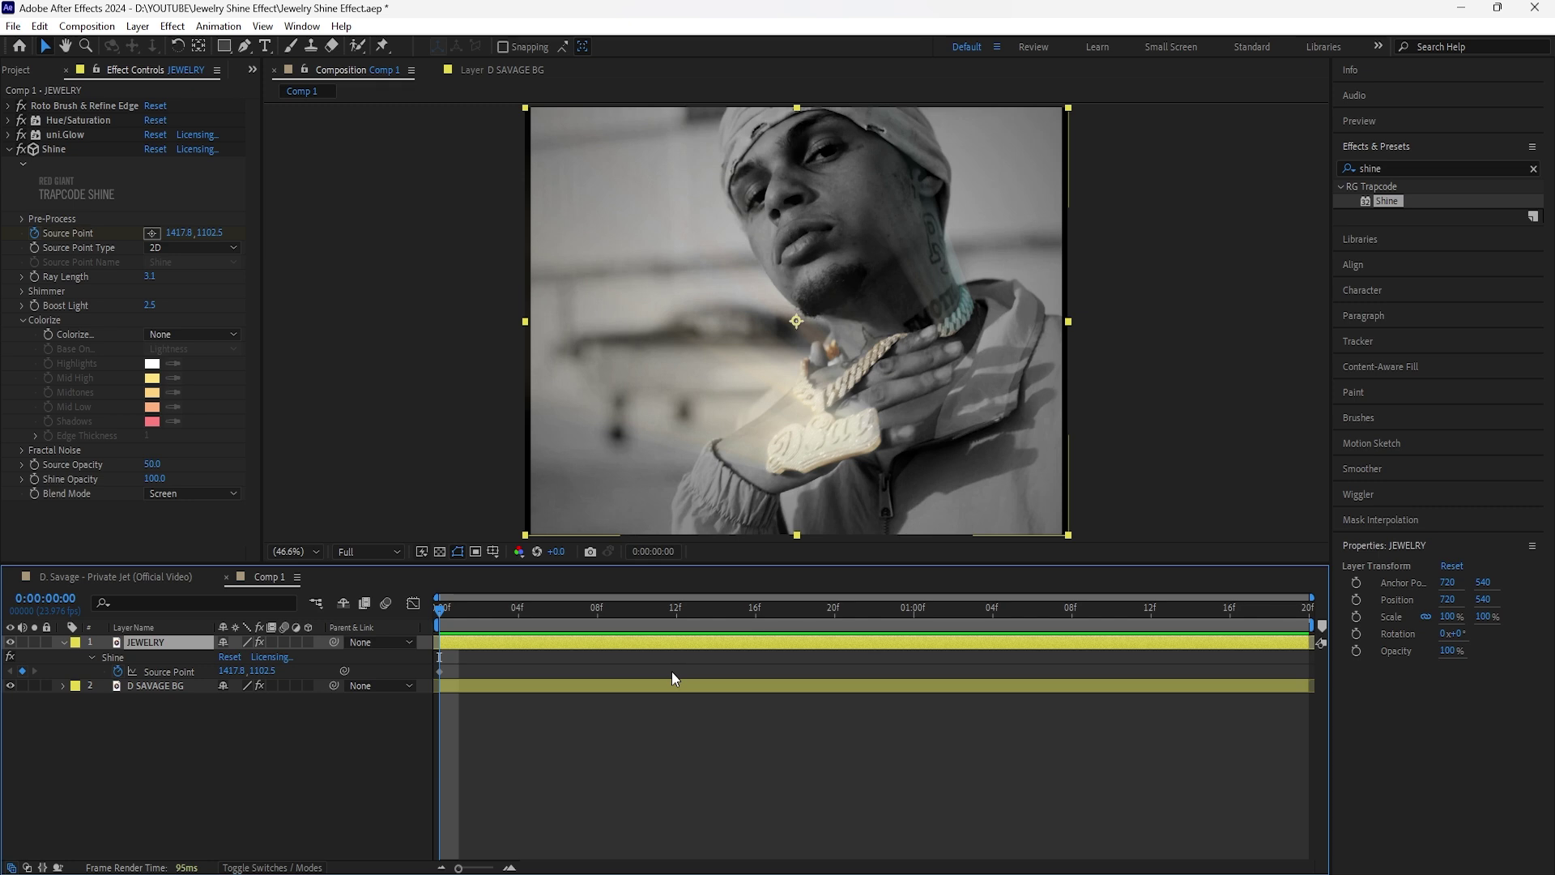
Add a second Source Point keyframe at 0:00:01:06, moving the point across below the frame to about 11.4, 1102.5.
key("space")
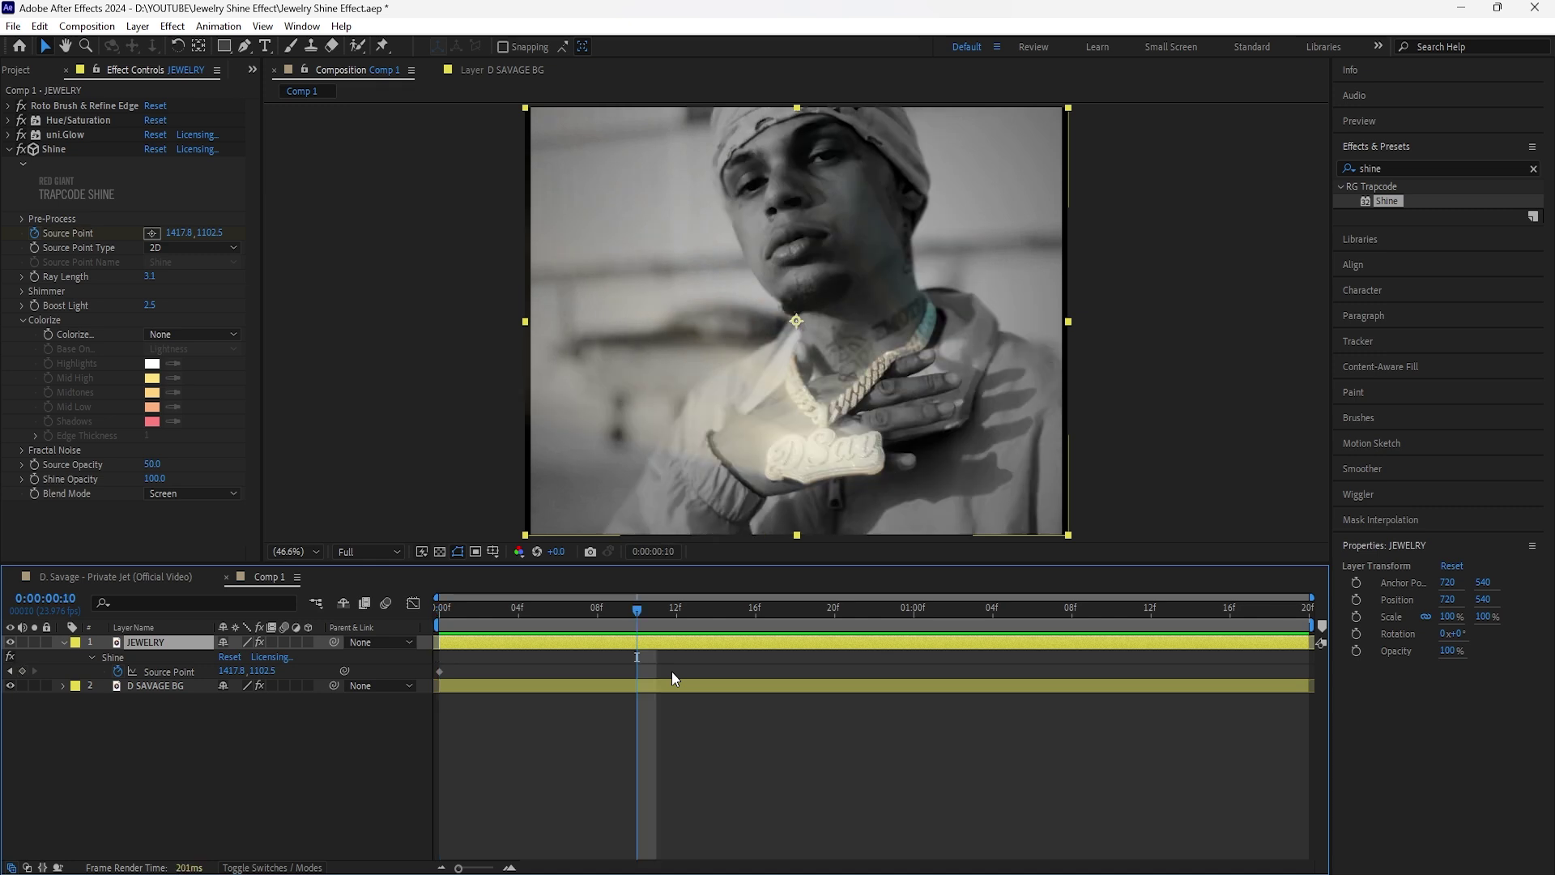
left_click(57, 149)
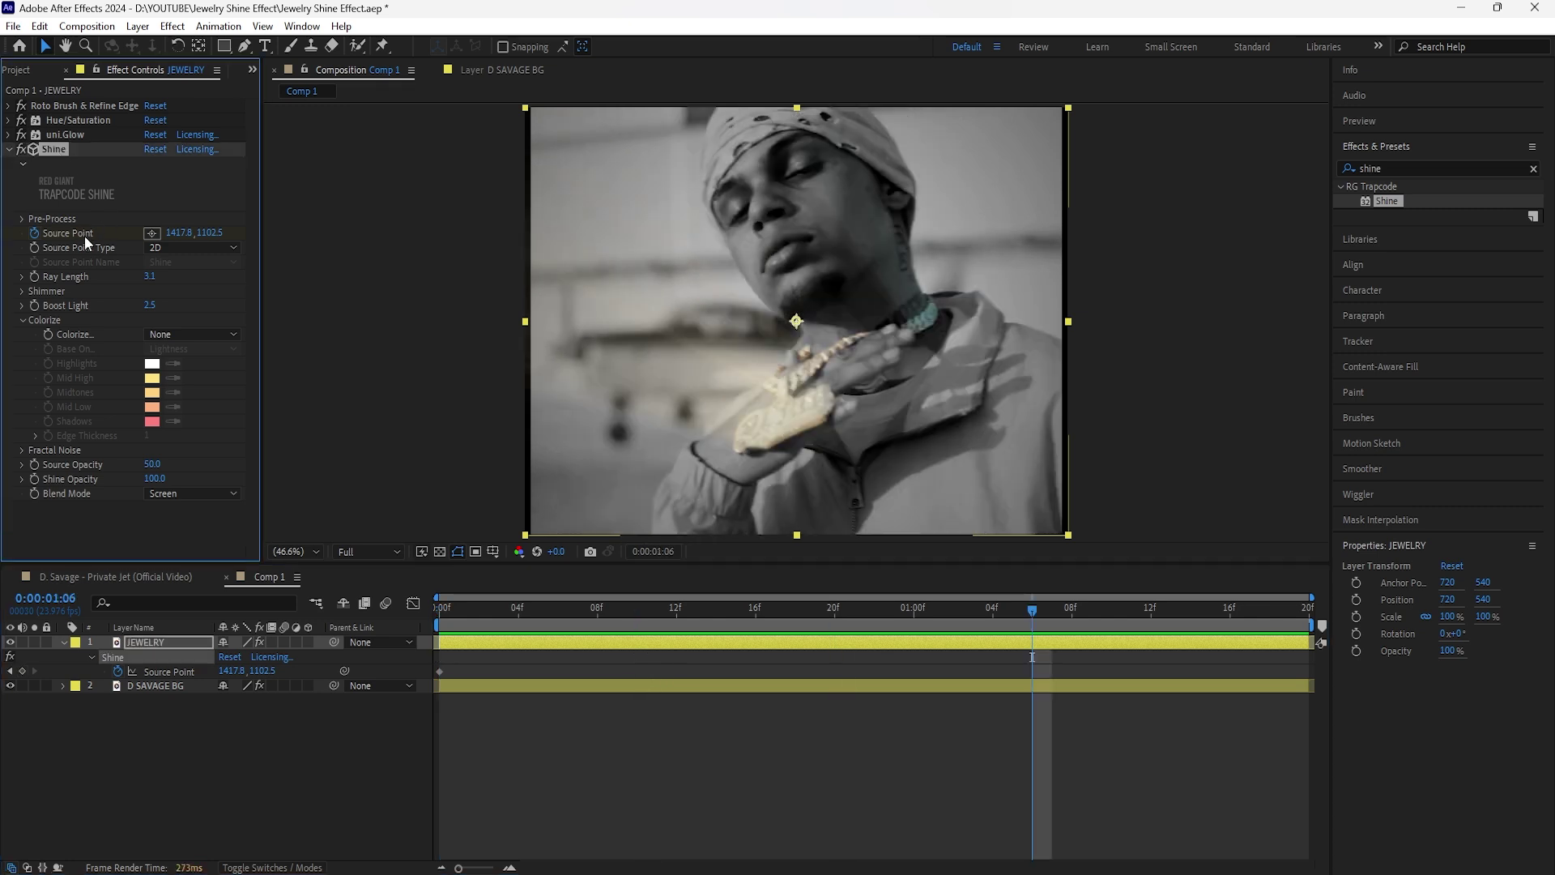
scroll(955, 484, "down", 2)
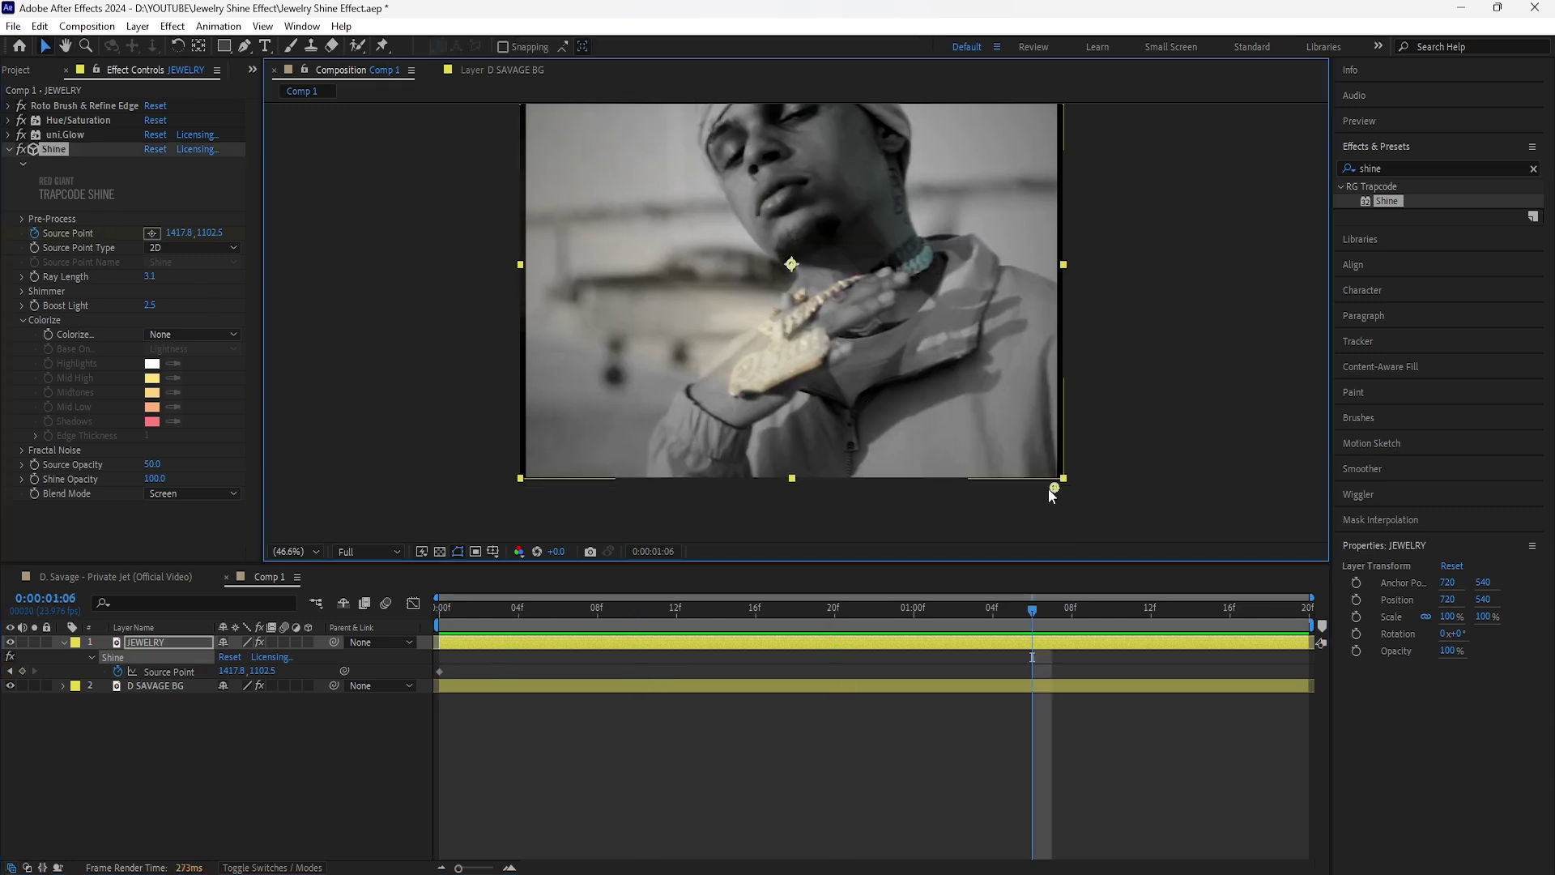
left_click_drag(1048, 488, 527, 492)
scroll(729, 453, "up", 2)
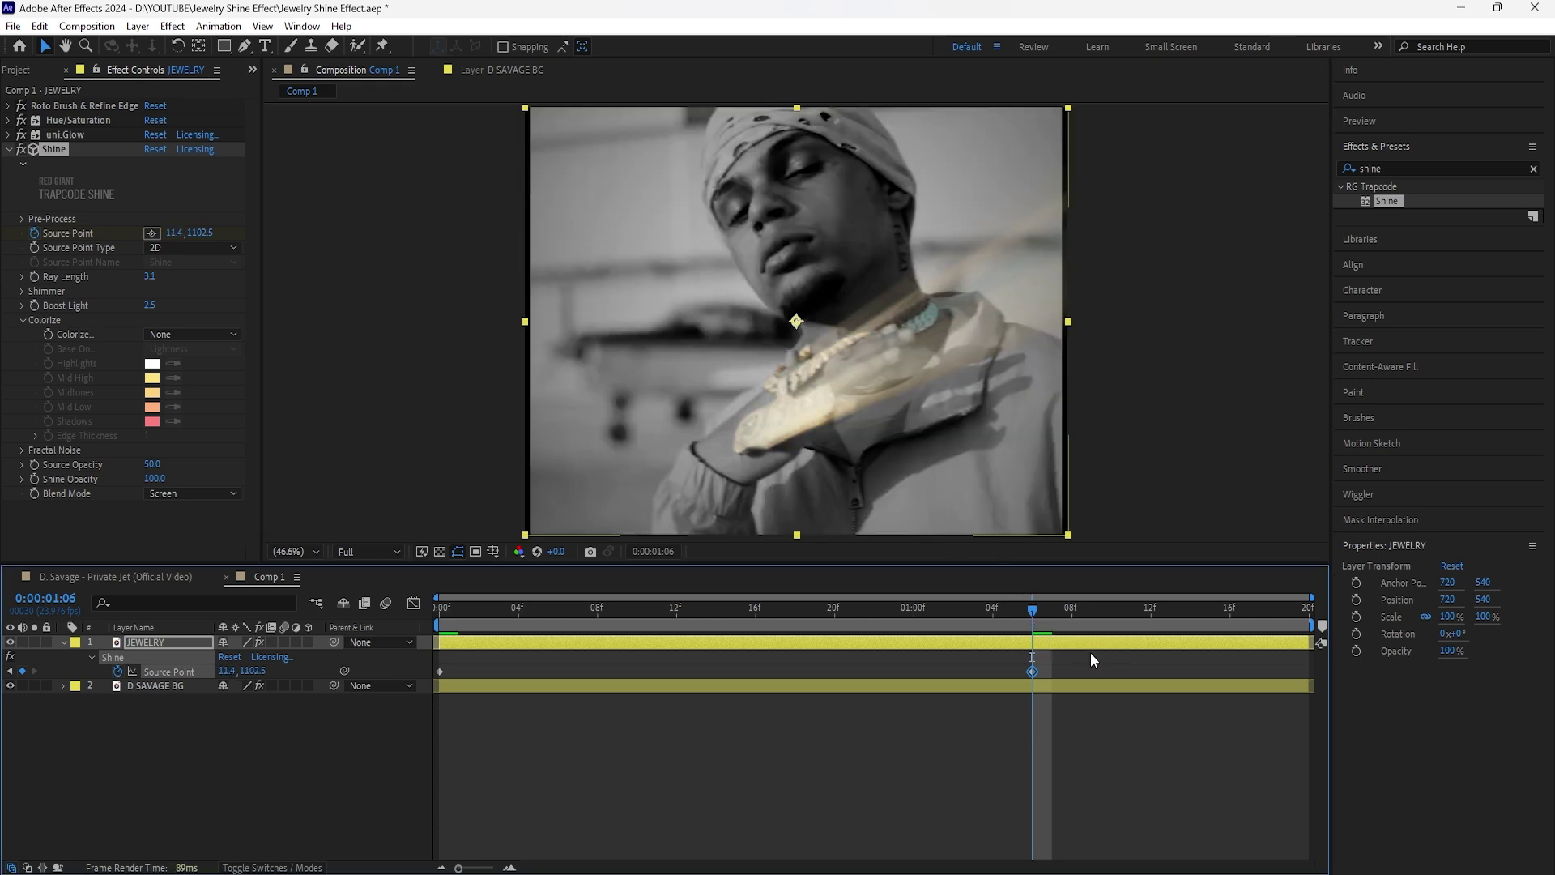
Animate the JEWELRY layer's Shine Opacity from 100 at 0:00:00:00 to 0 at 0:00:01:06.
key("Home")
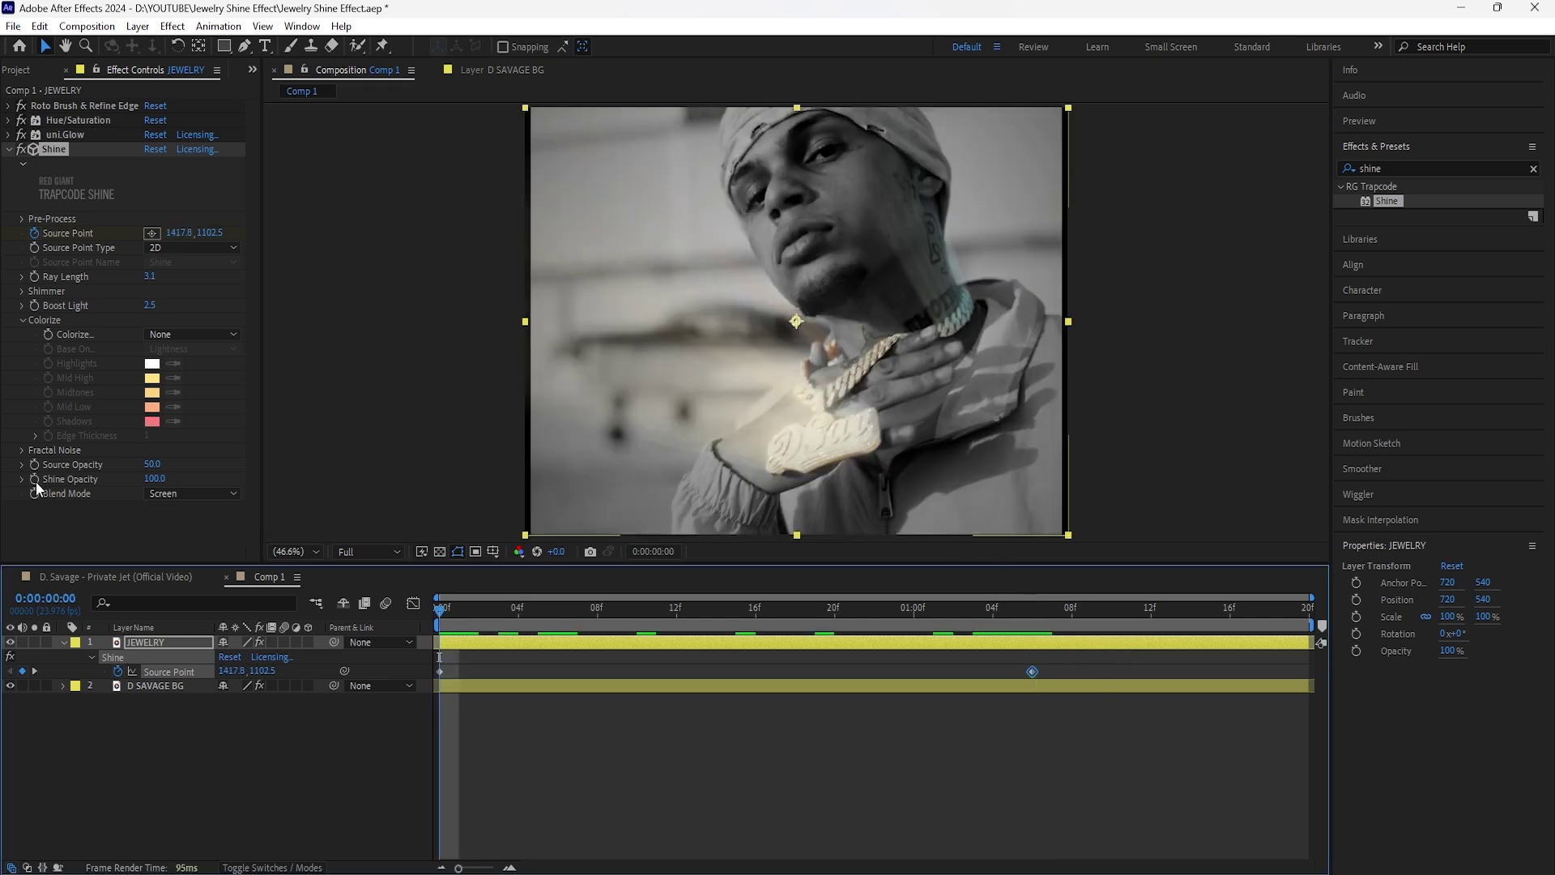
left_click(36, 481)
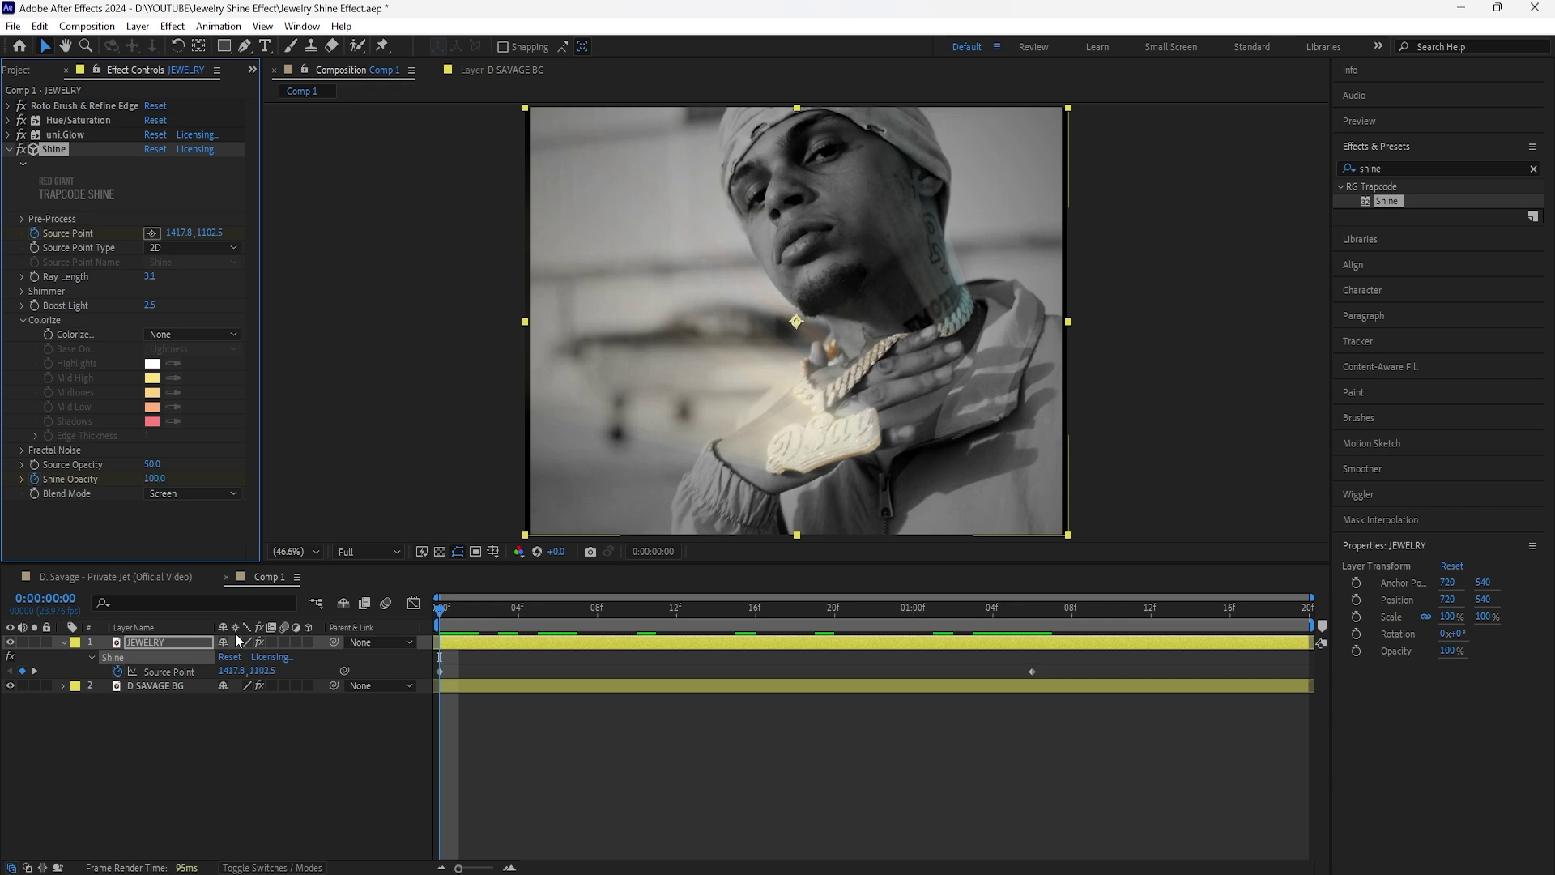
left_click(178, 641)
key("u")
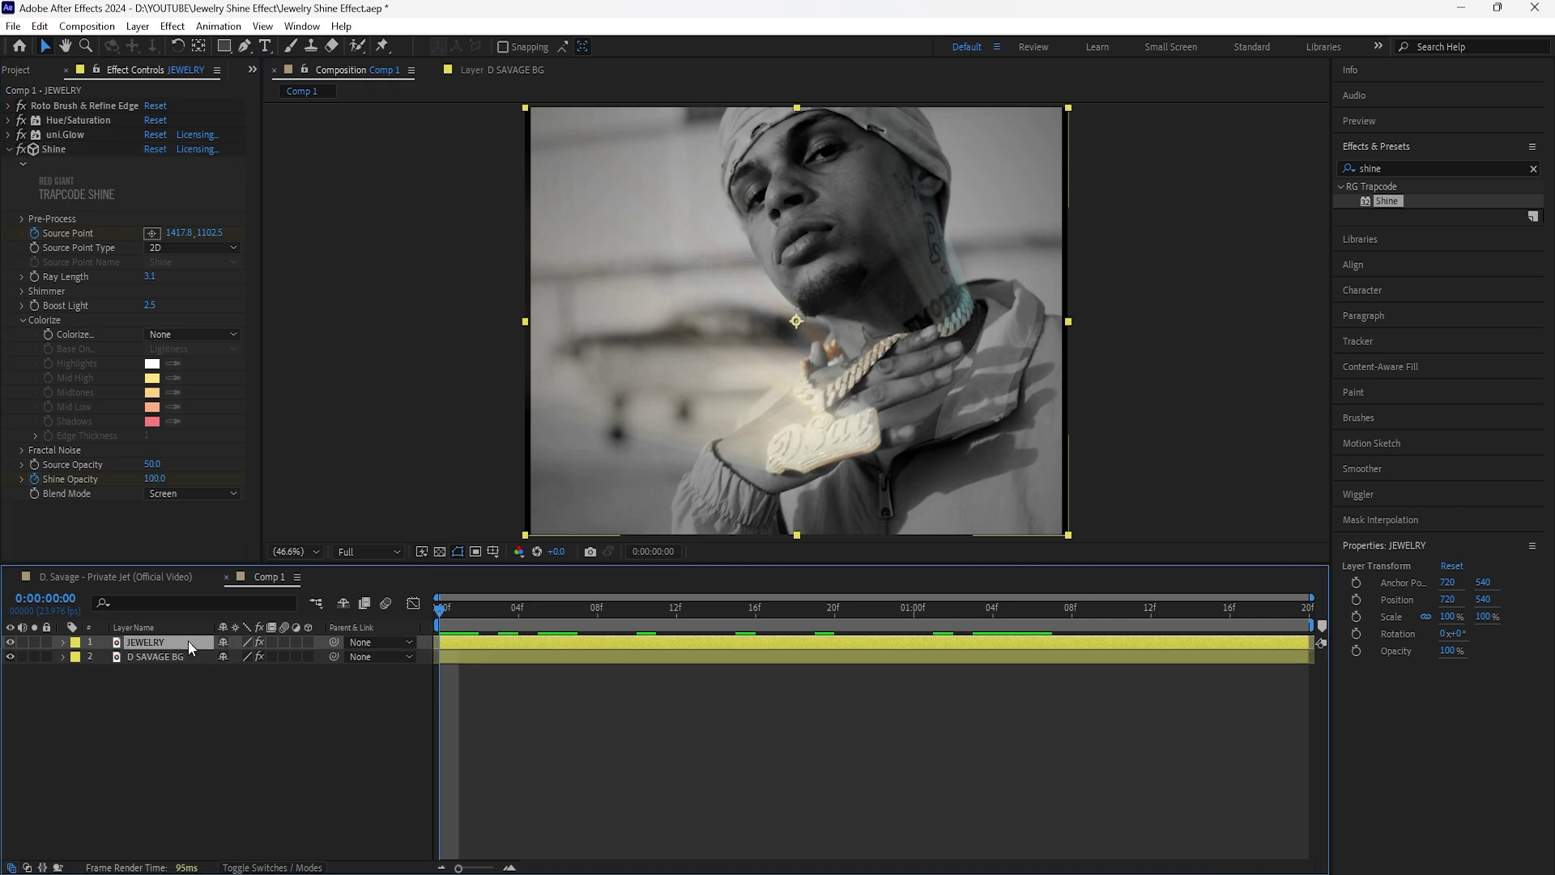
key("u")
key("space")
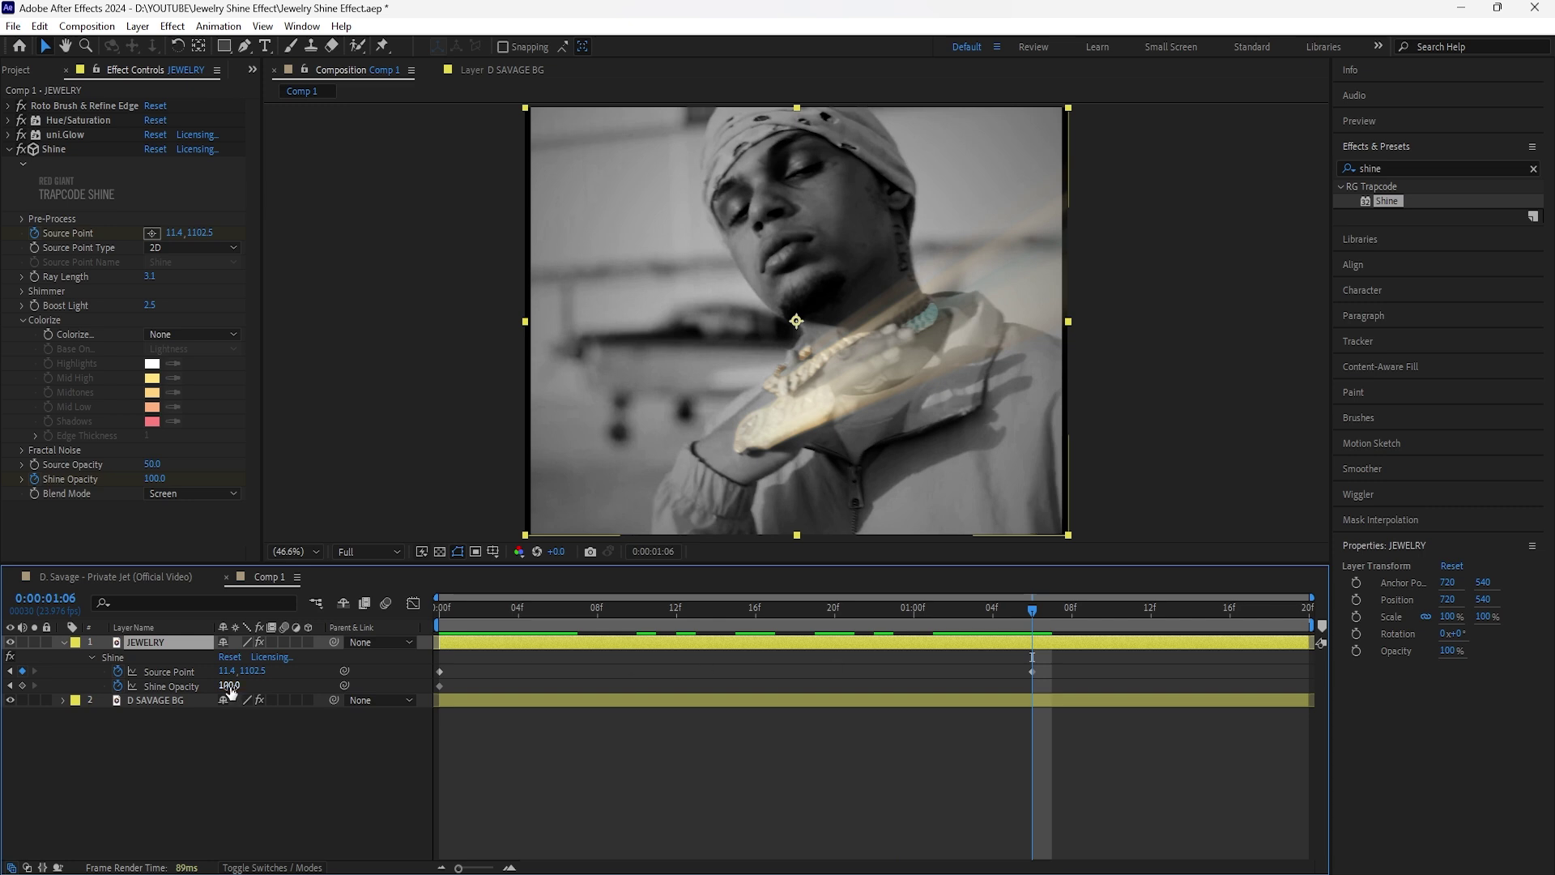
left_click_drag(230, 688, 148, 688)
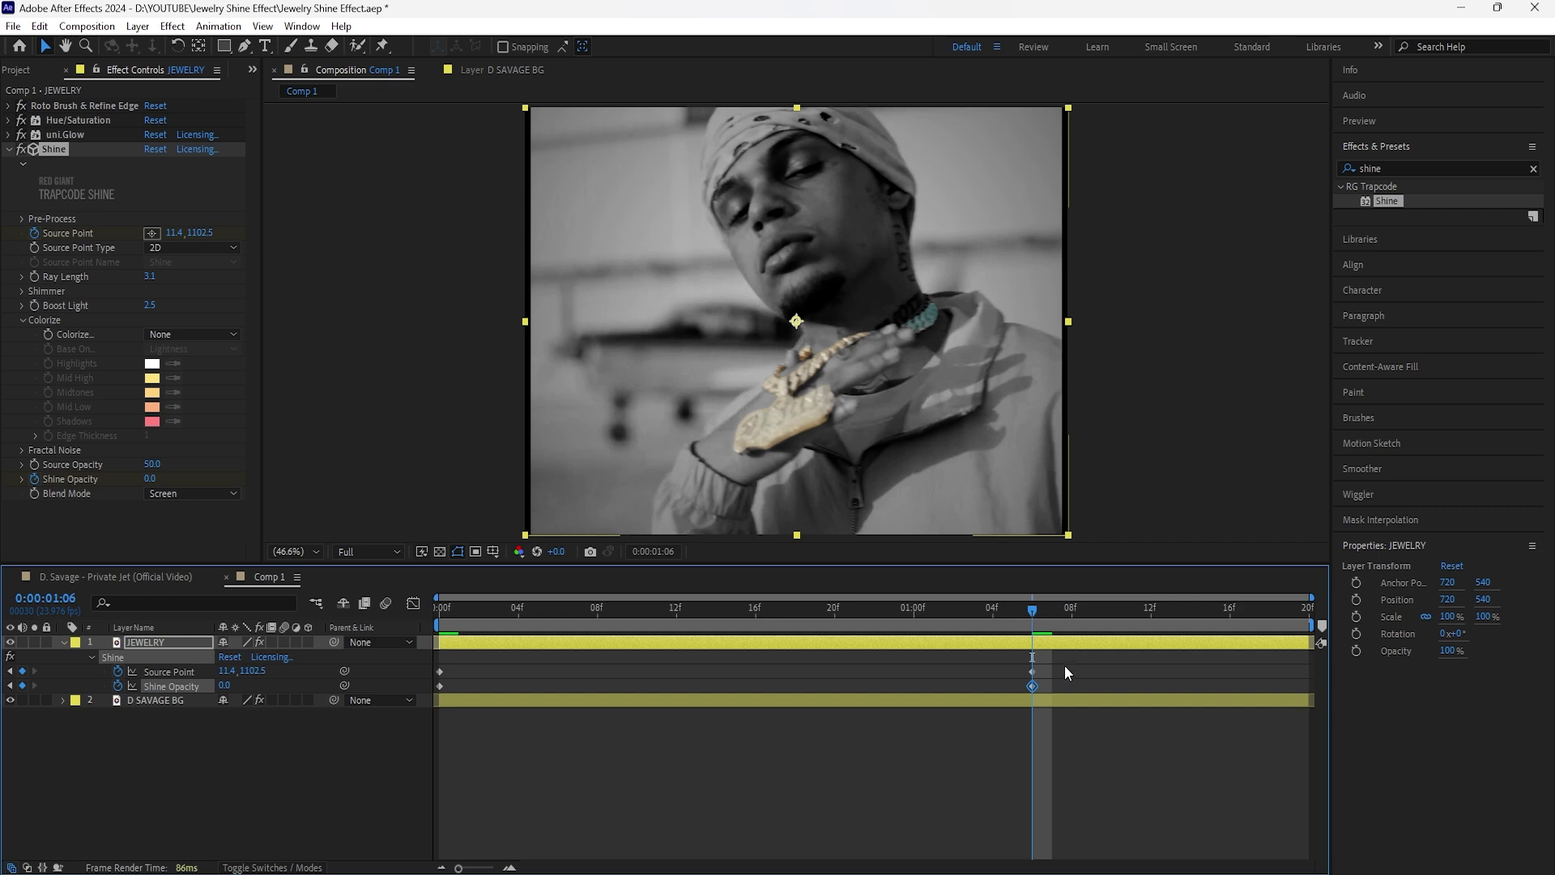
Apply Easy Ease to all Source Point and Shine Opacity keyframes and preview the animation.
left_click_drag(1061, 673, 469, 685)
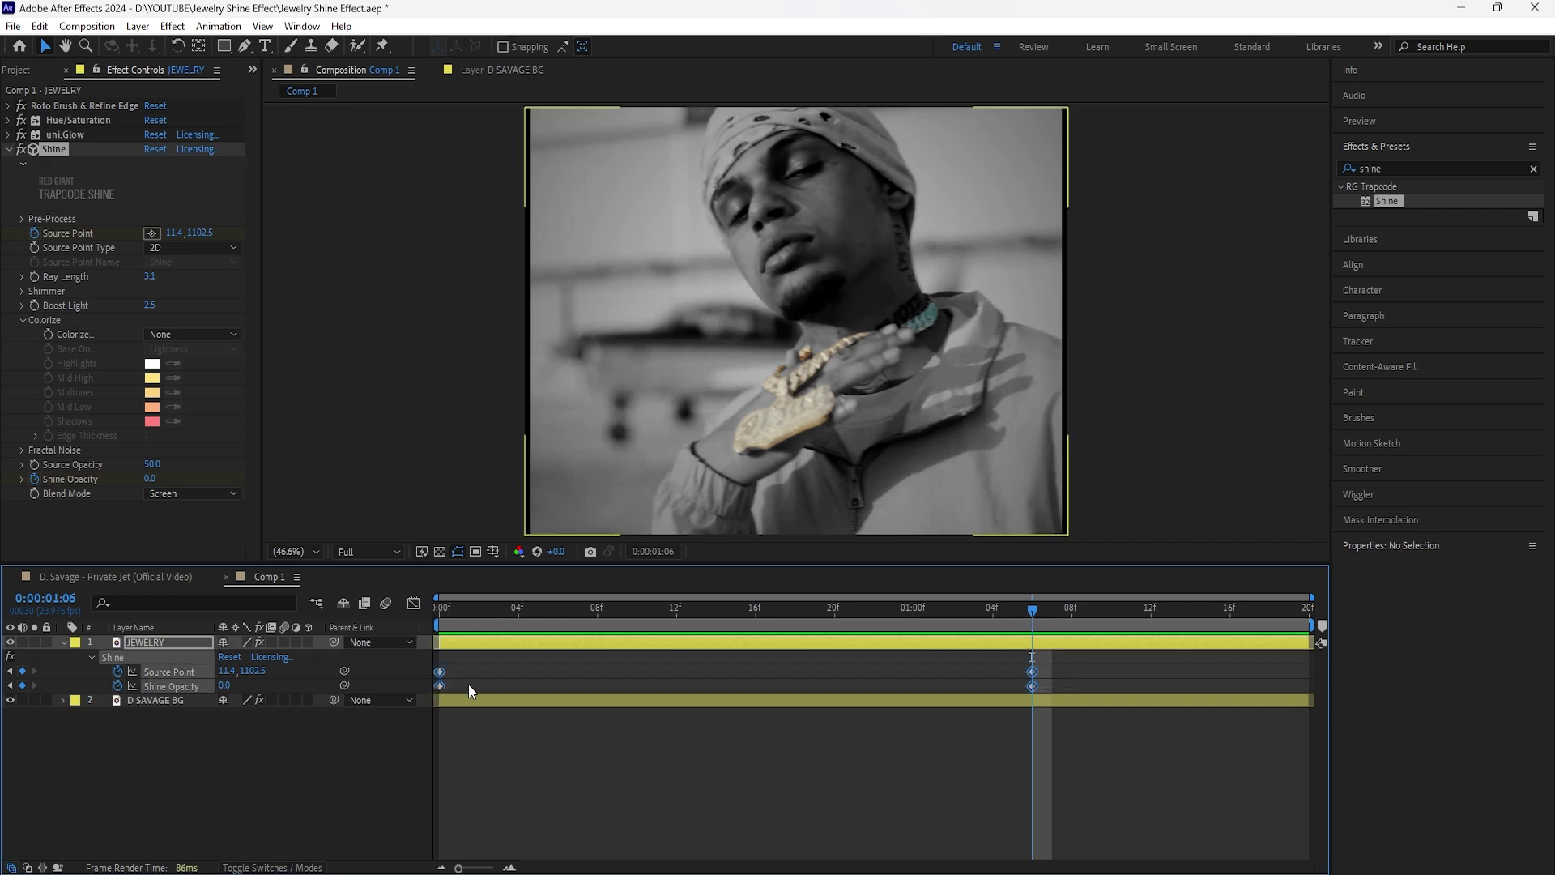
right_click(1032, 670)
key("space")
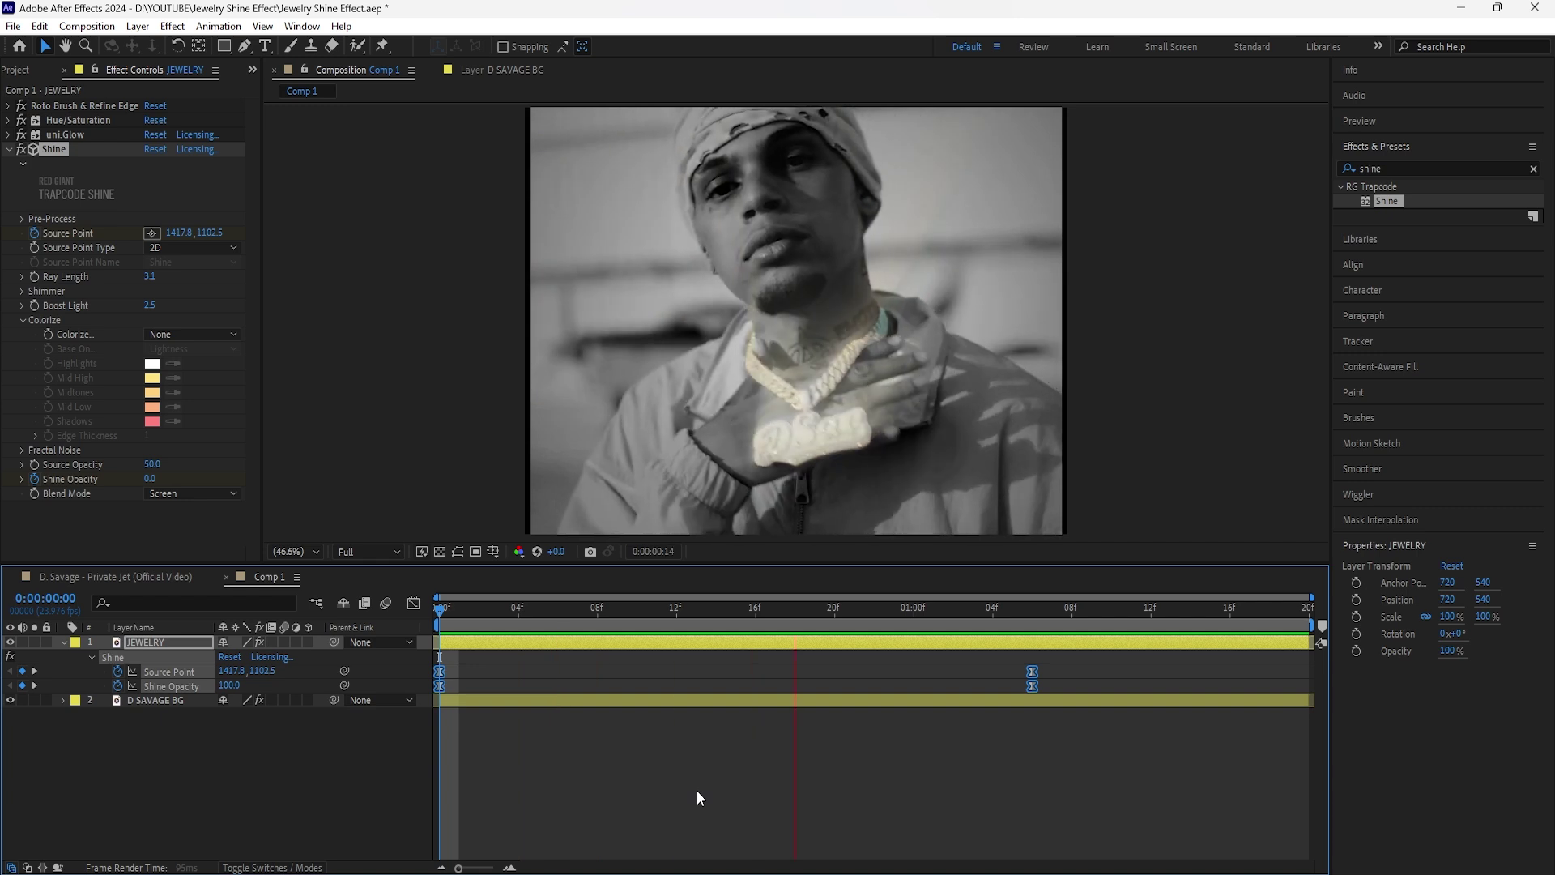
key("space")
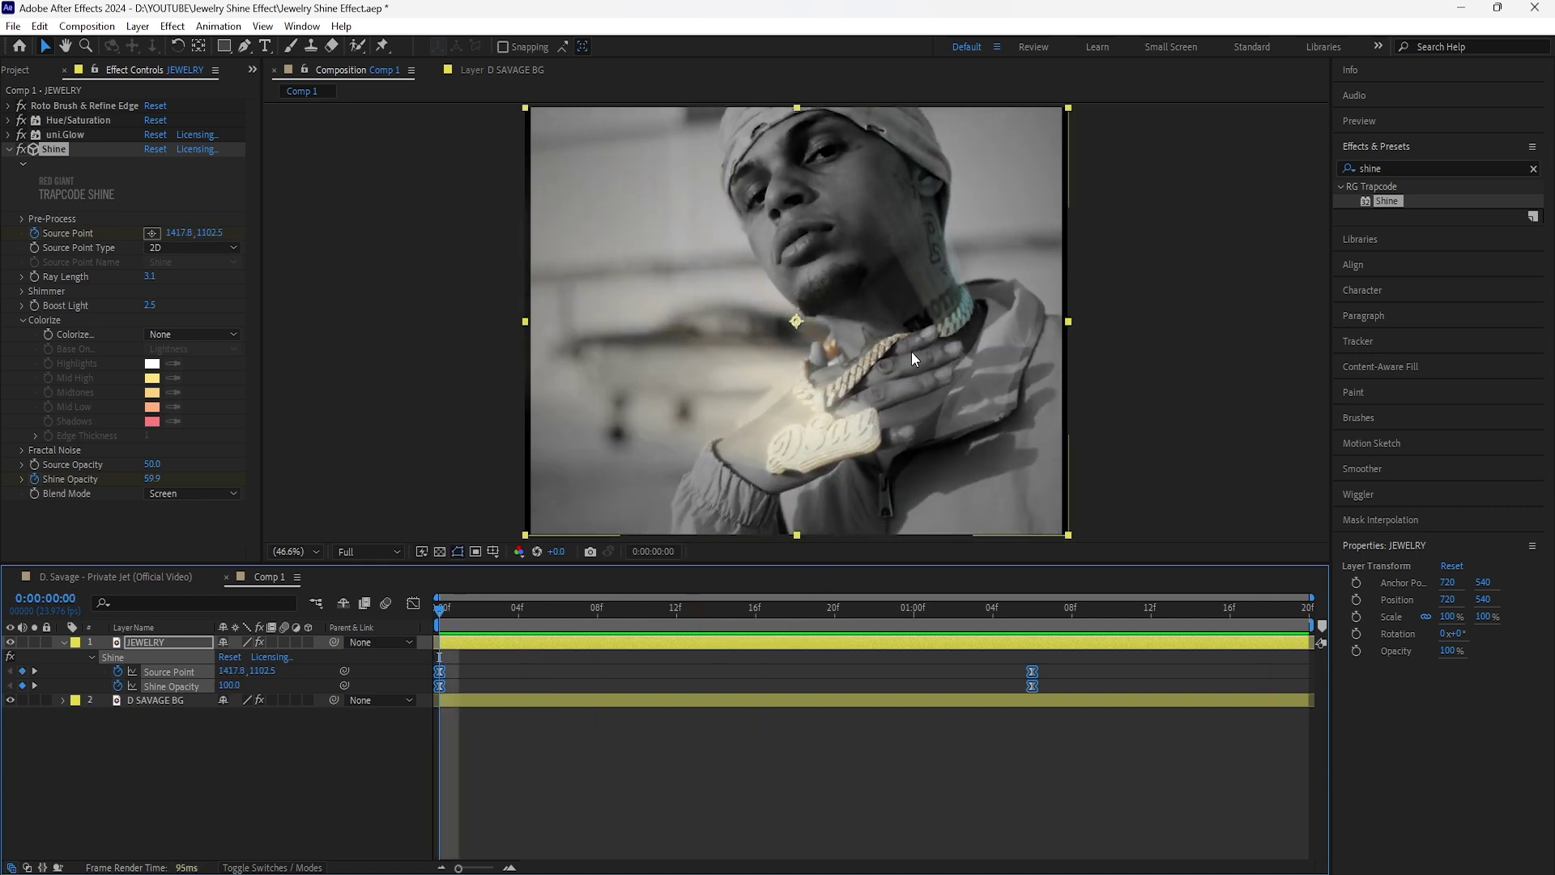
Apply the Curves effect to the JEWELRY layer and bow the RGB curve downward to darken the jewelry.
left_click(179, 646)
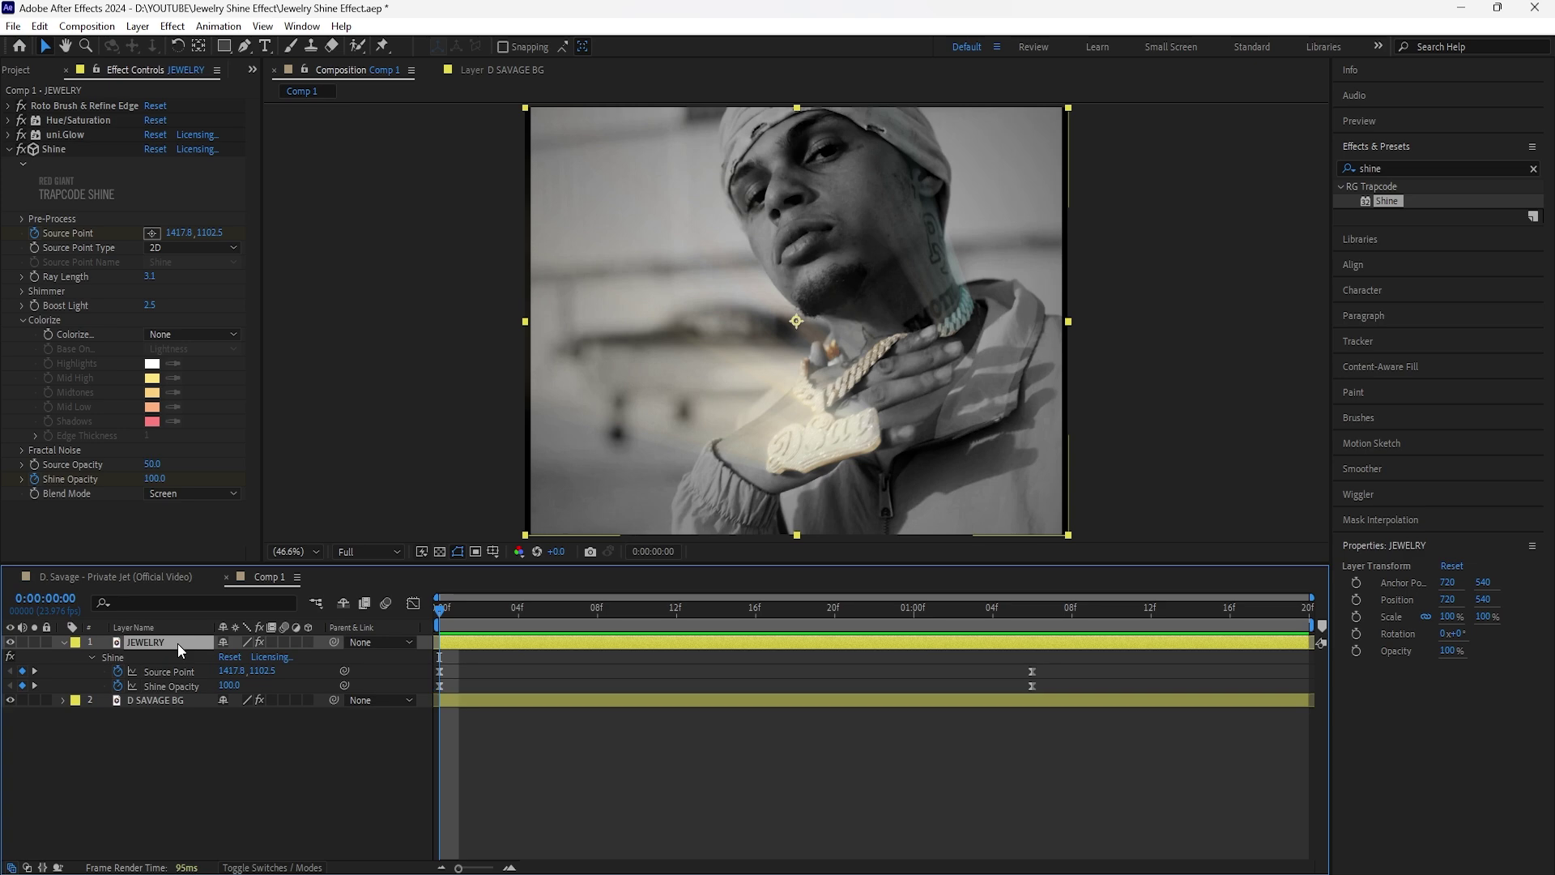
left_click(1533, 169)
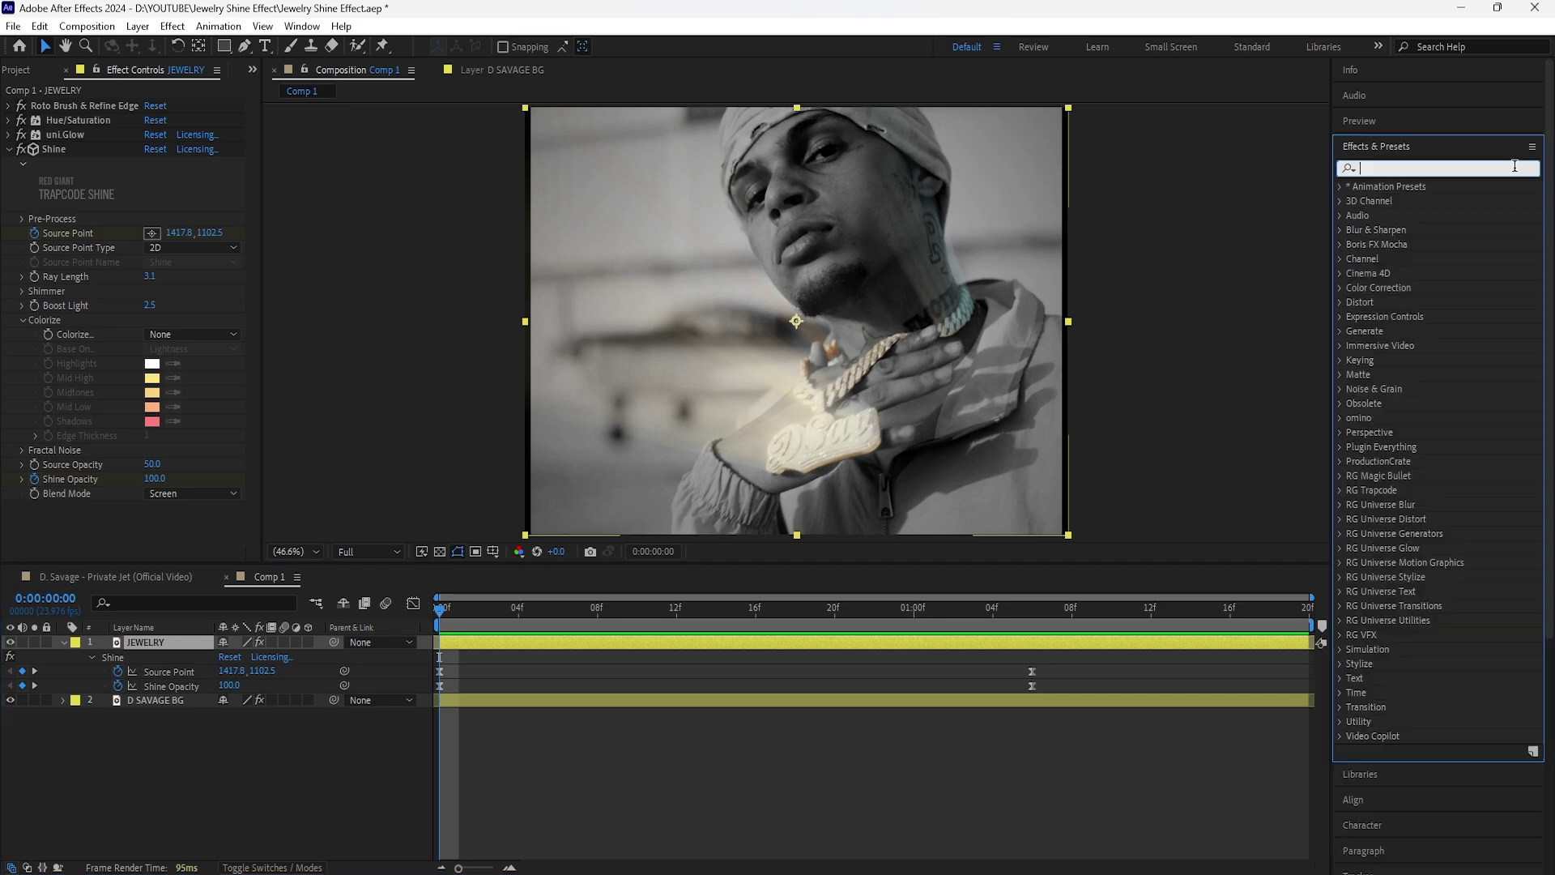
type("curves")
double_click(1403, 258)
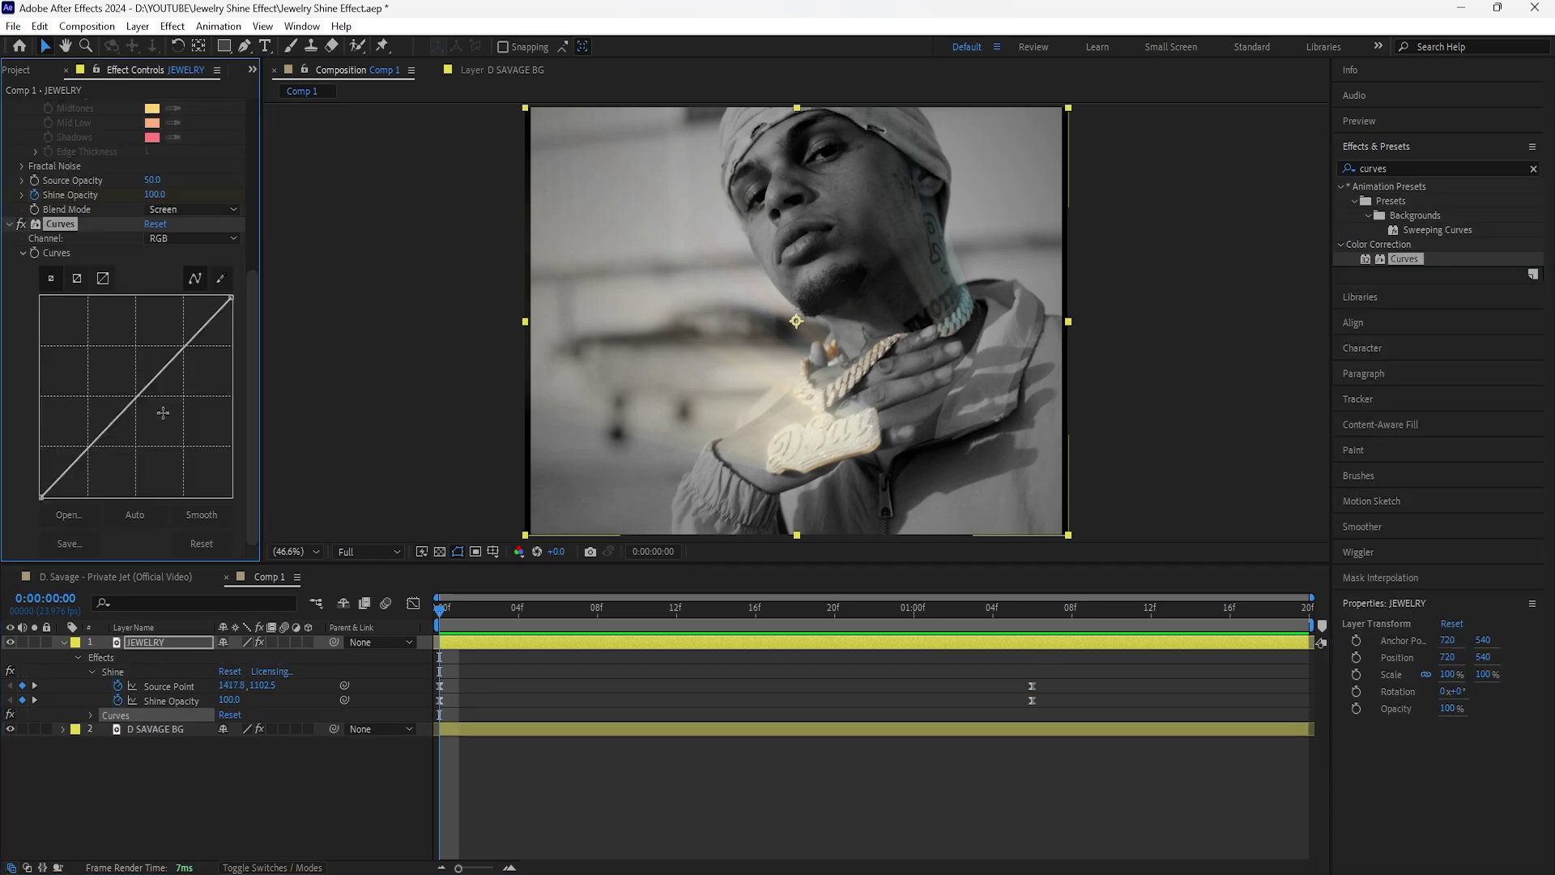
left_click_drag(139, 395, 161, 407)
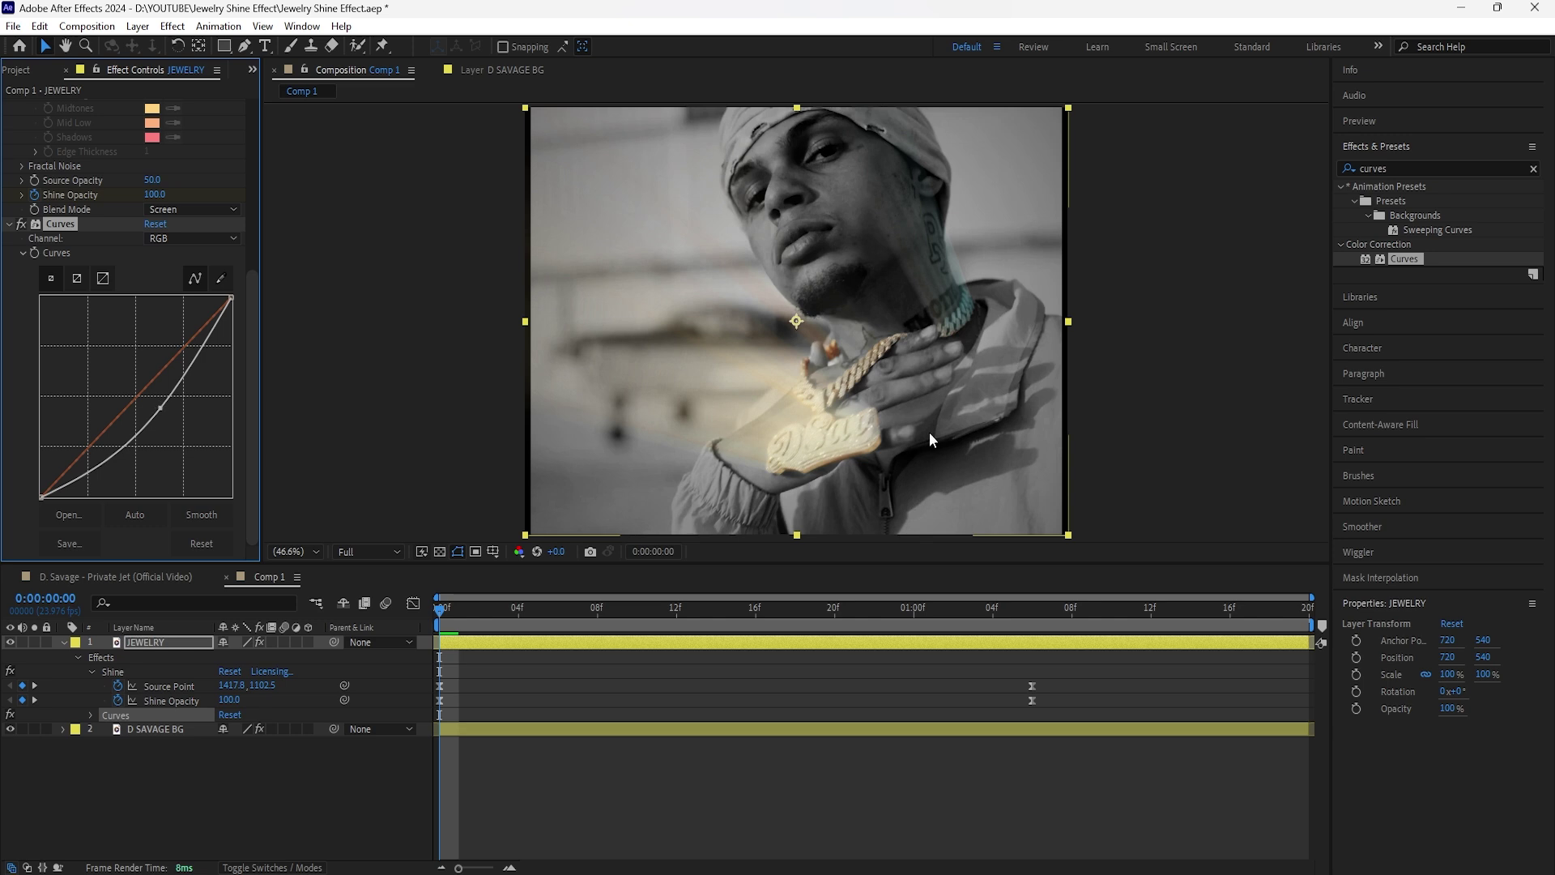
Keyframe Curves at 0:00:00:00 and bow the RGB curve upward at 0:00:00:02 for a brightness flicker.
left_click(34, 253)
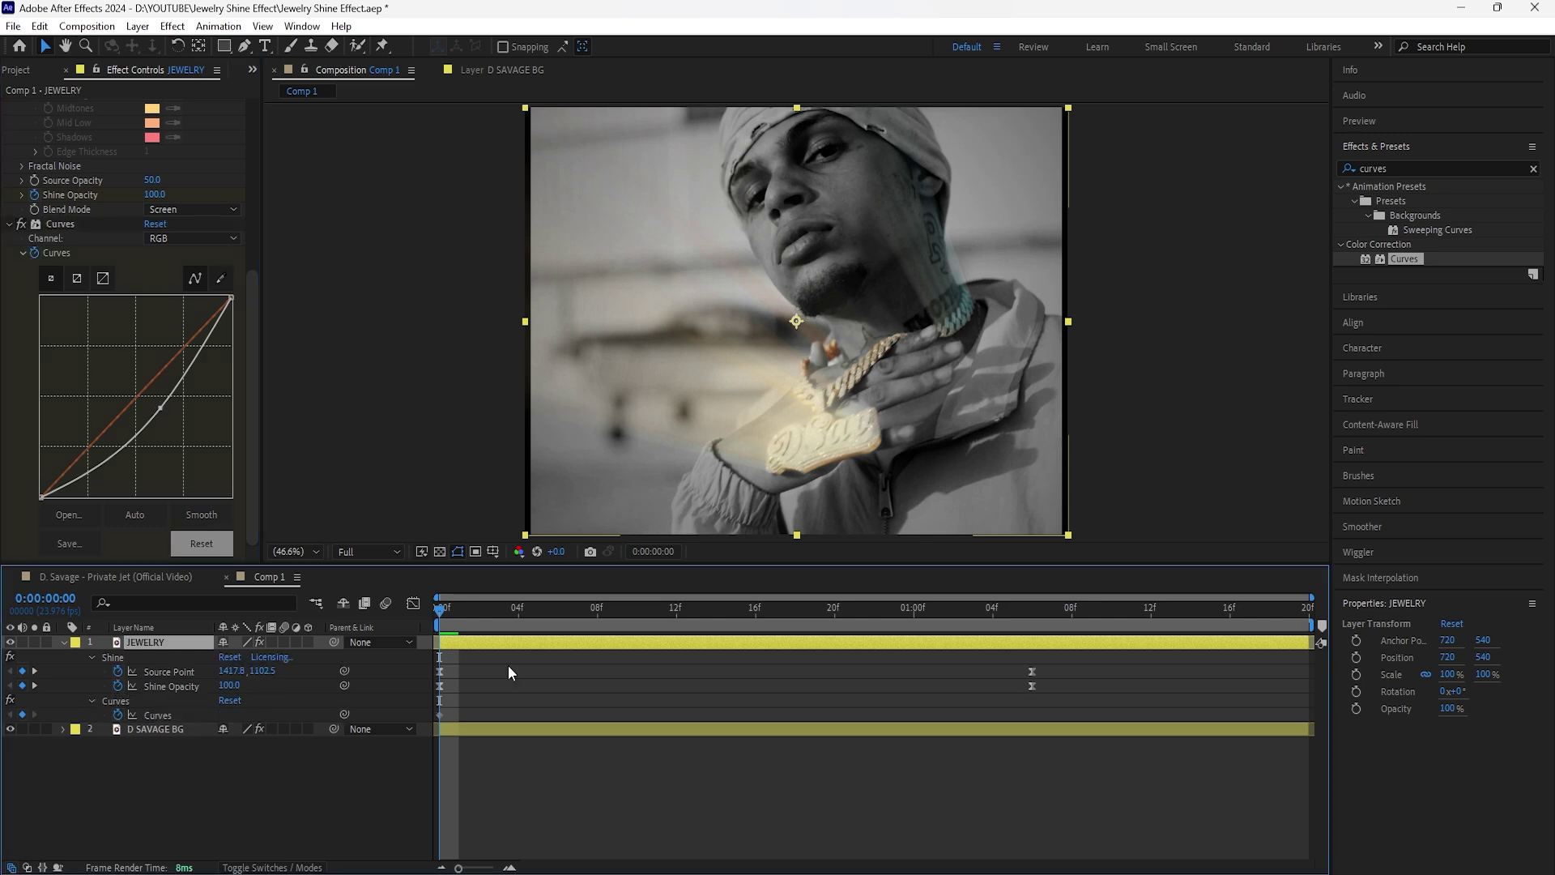
left_click(479, 607)
left_click_drag(160, 408, 120, 370)
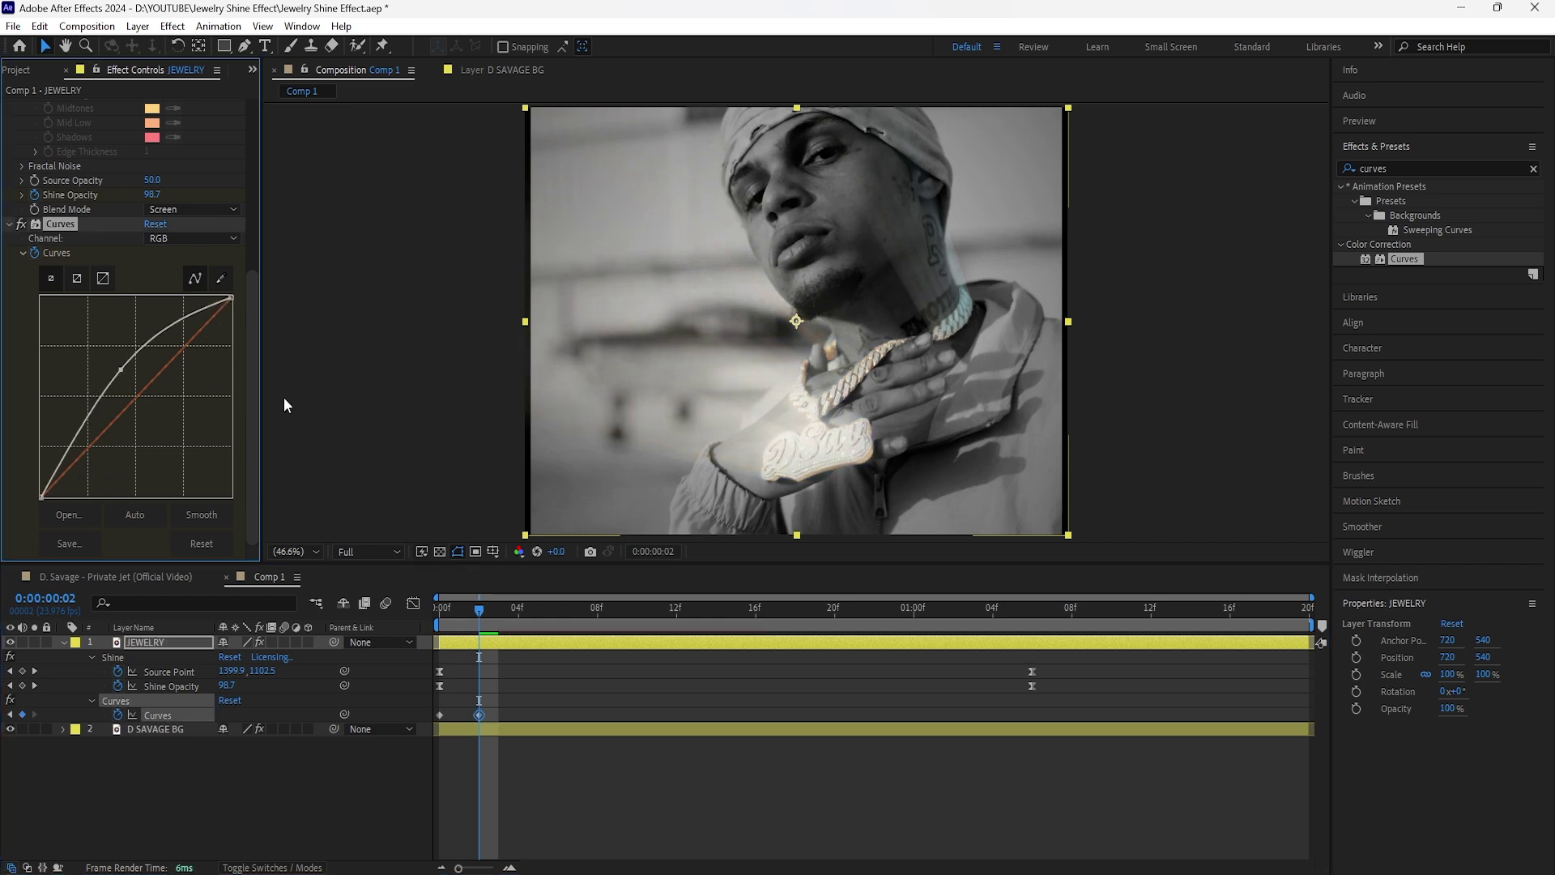
Copy the two Curves keyframes and paste them at 0:00:00:04.
key("Page_Down")
key("Page_Down")
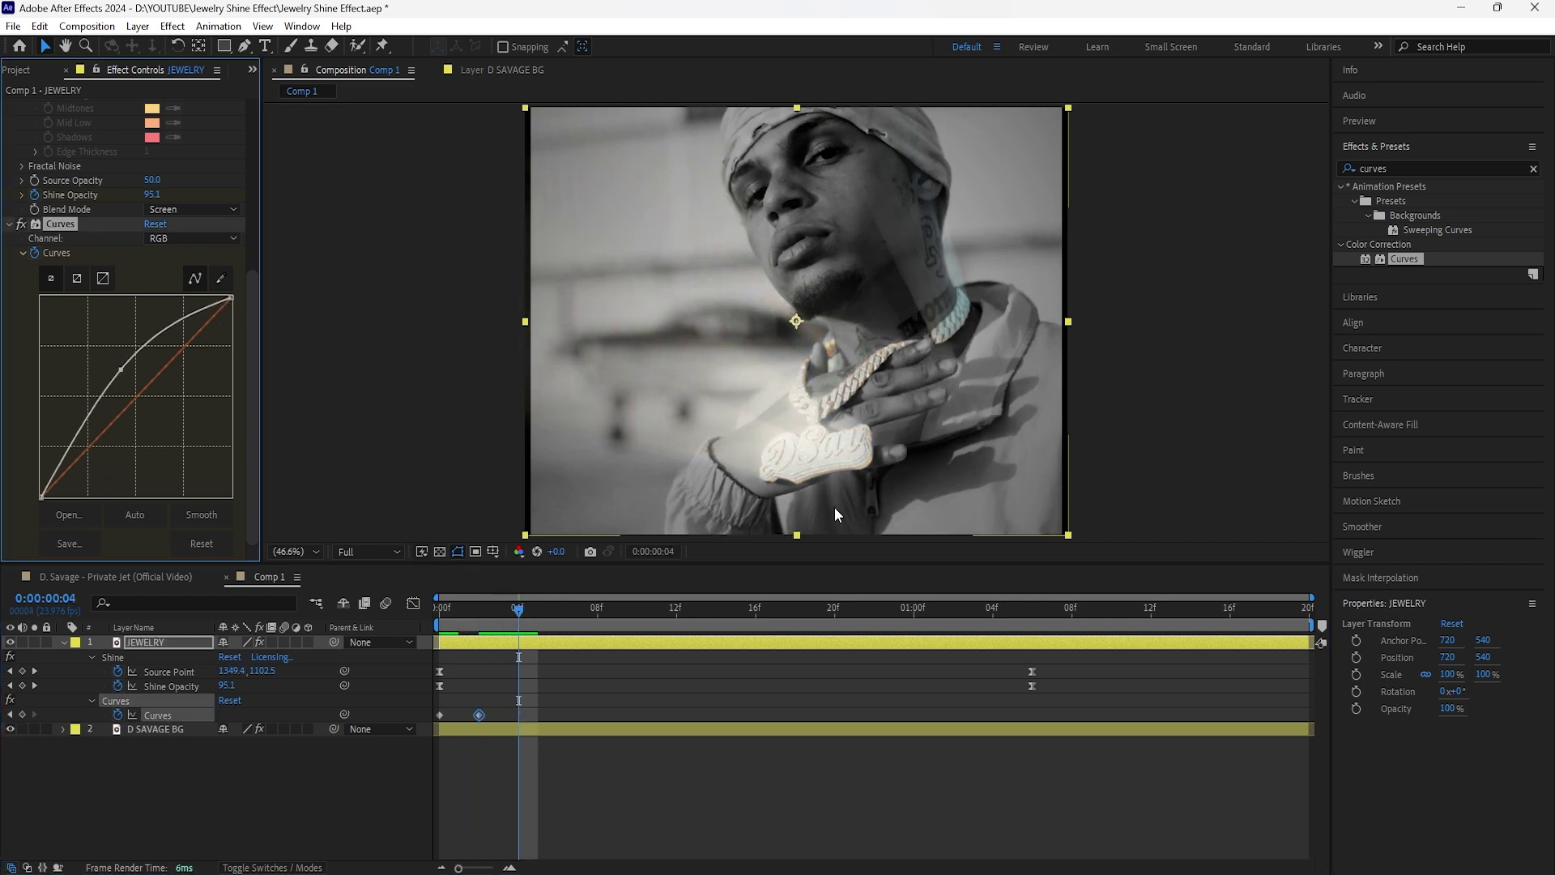
left_click_drag(500, 709, 432, 721)
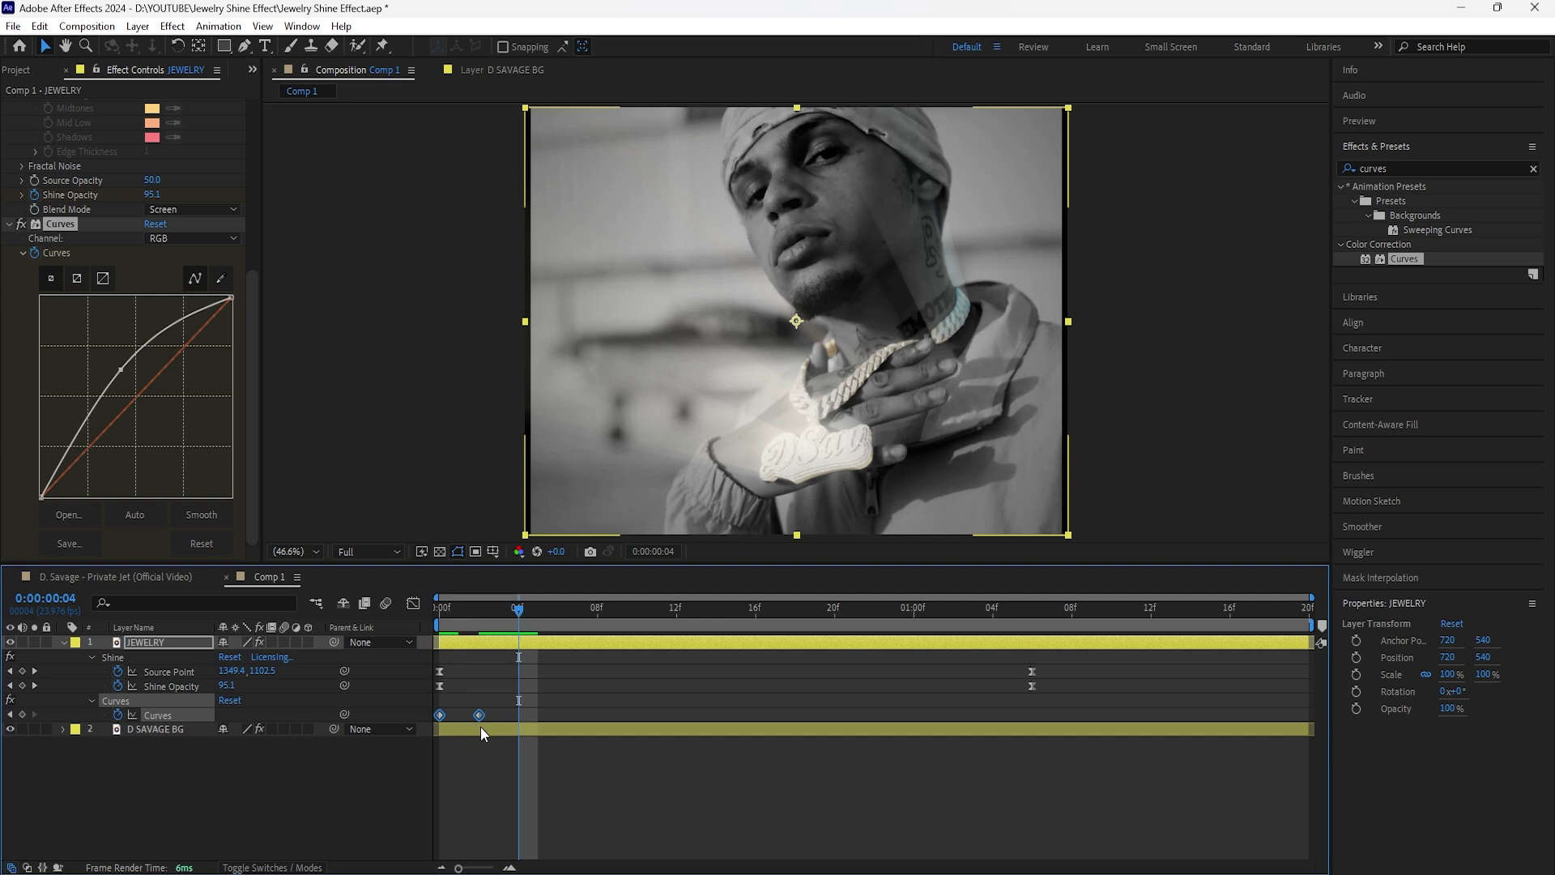
key("ctrl+c")
key("ctrl+v")
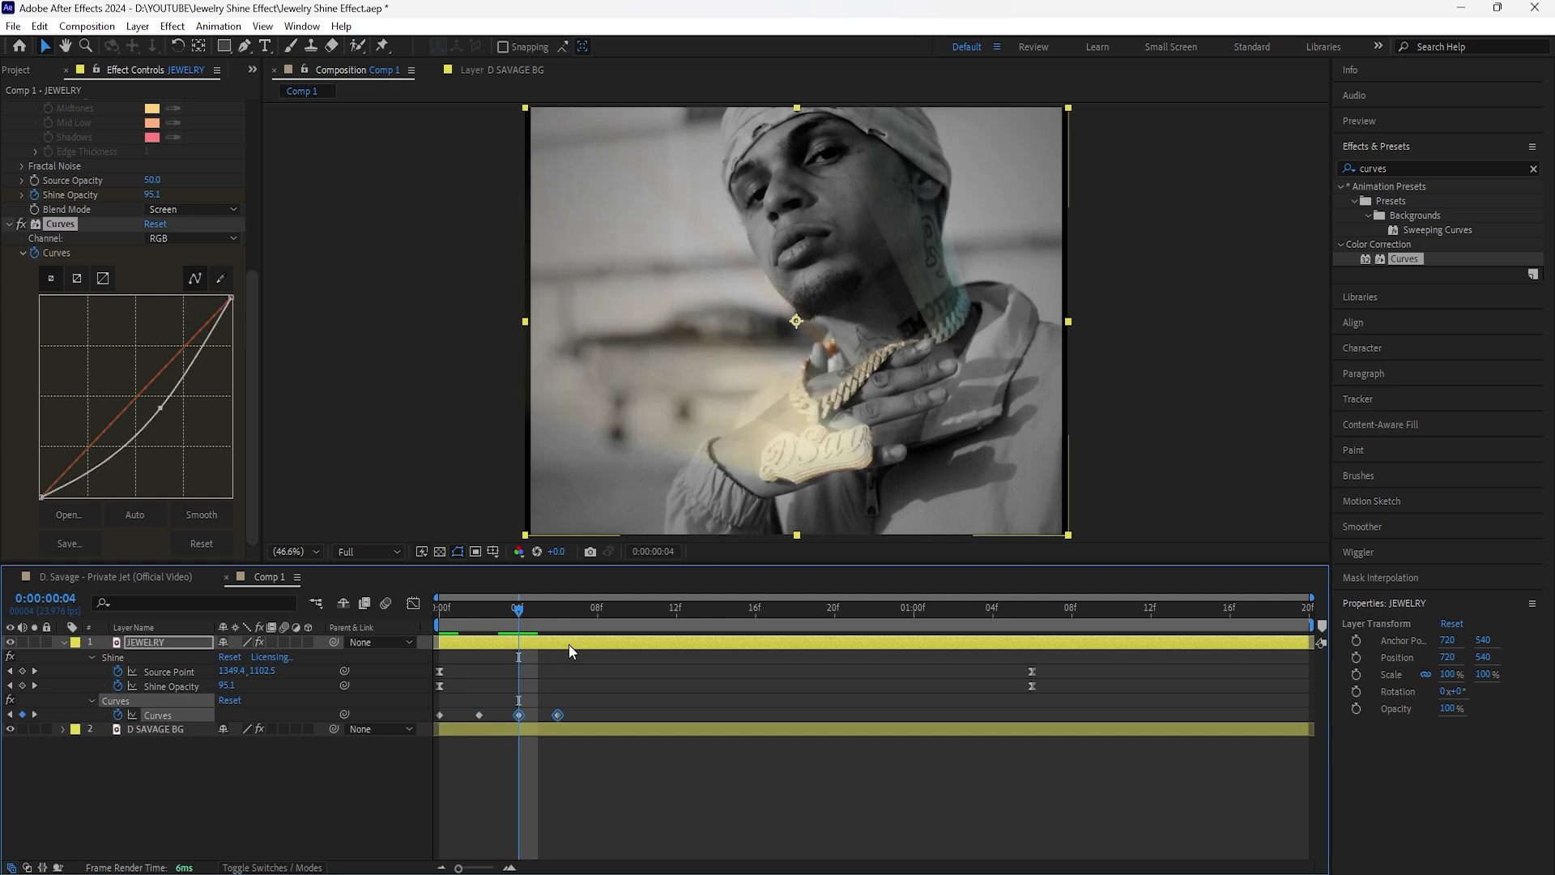
Copy all four Curves keyframes, paste them at 0:00:00:08, and keep repeating the pattern to the end of the composition.
left_click(567, 609)
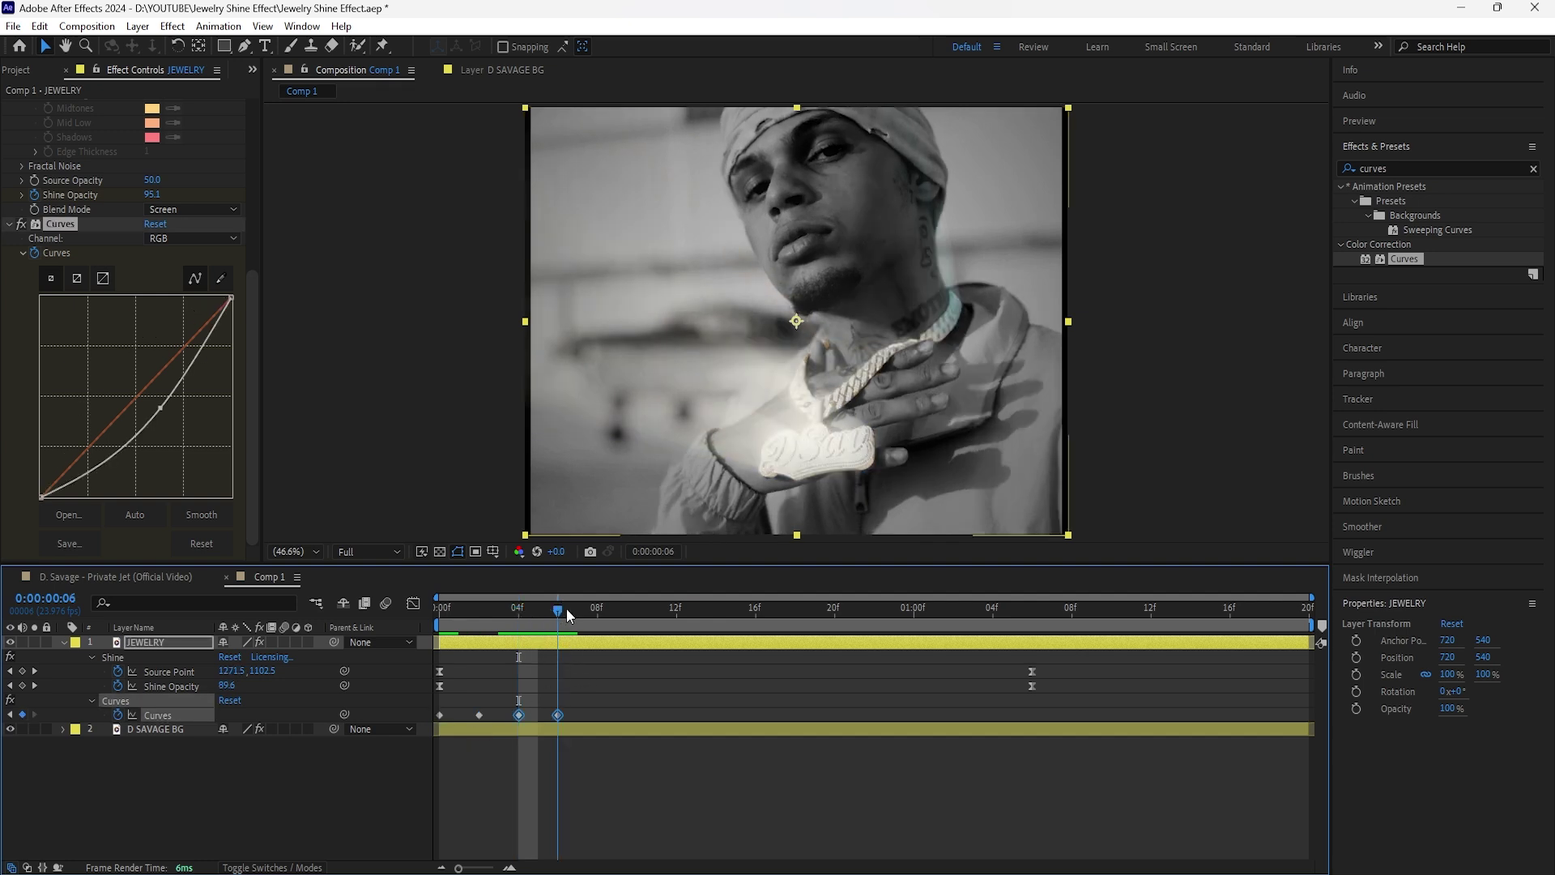
key("Page_Down")
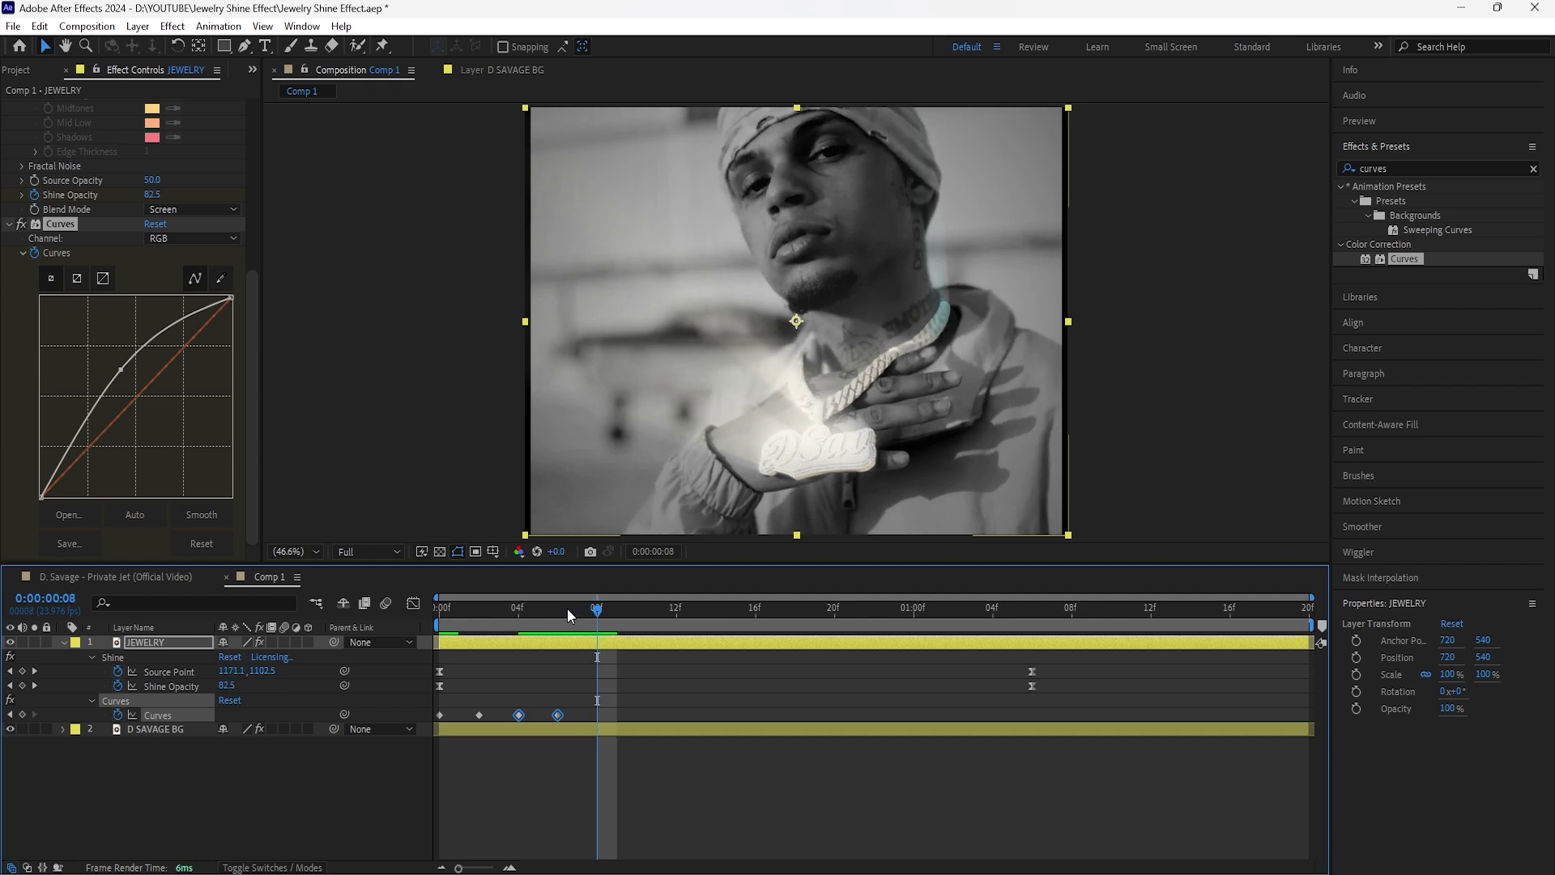
left_click_drag(561, 703, 435, 723)
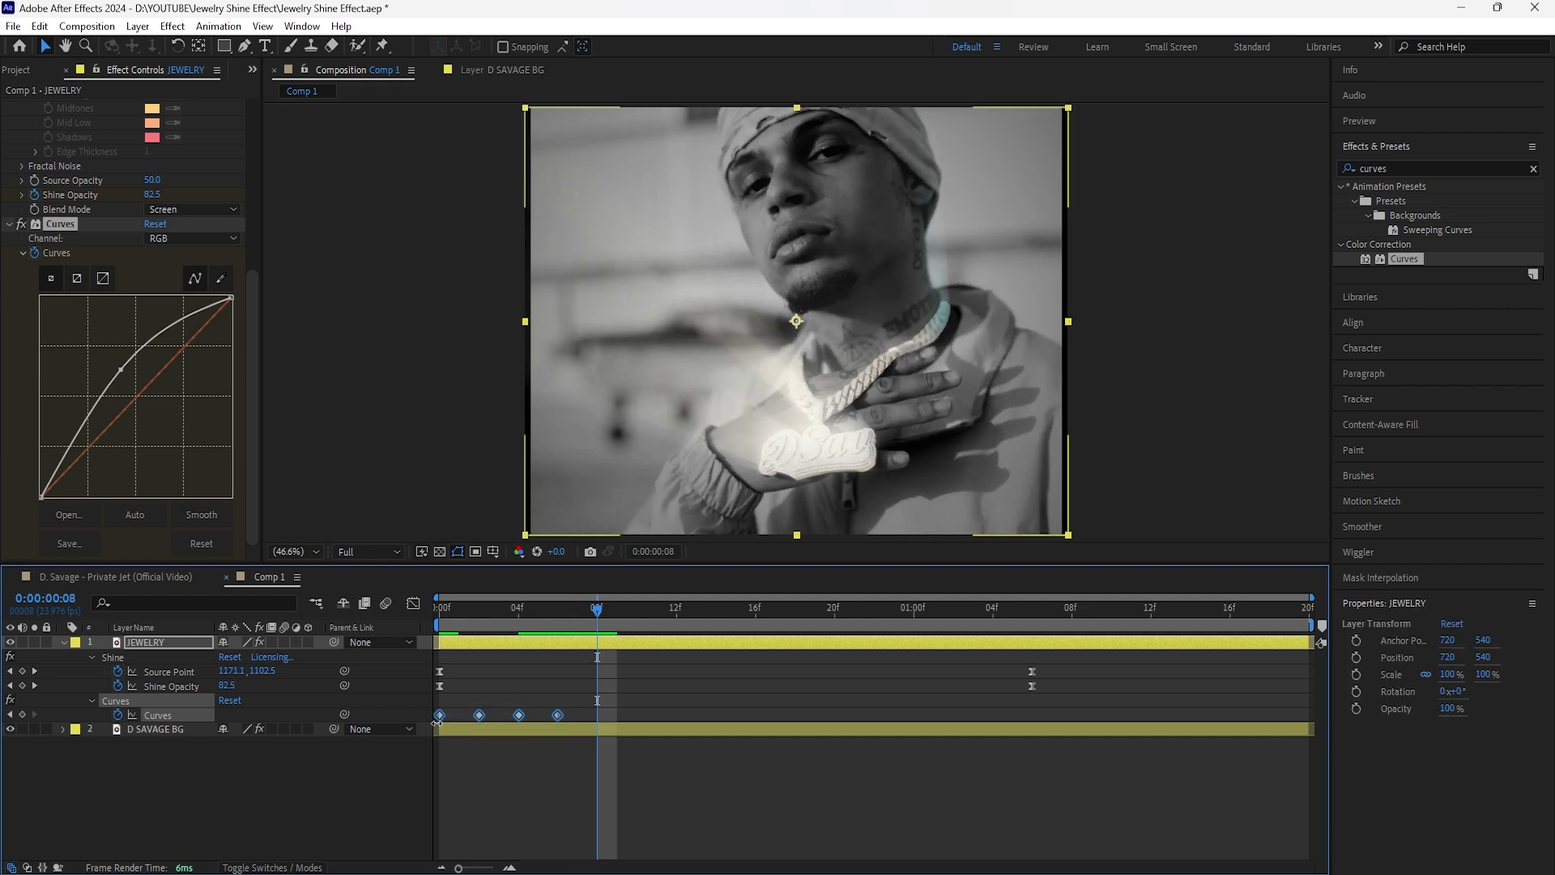
key("ctrl+c")
key("ctrl+v")
left_click_drag(607, 613, 717, 630)
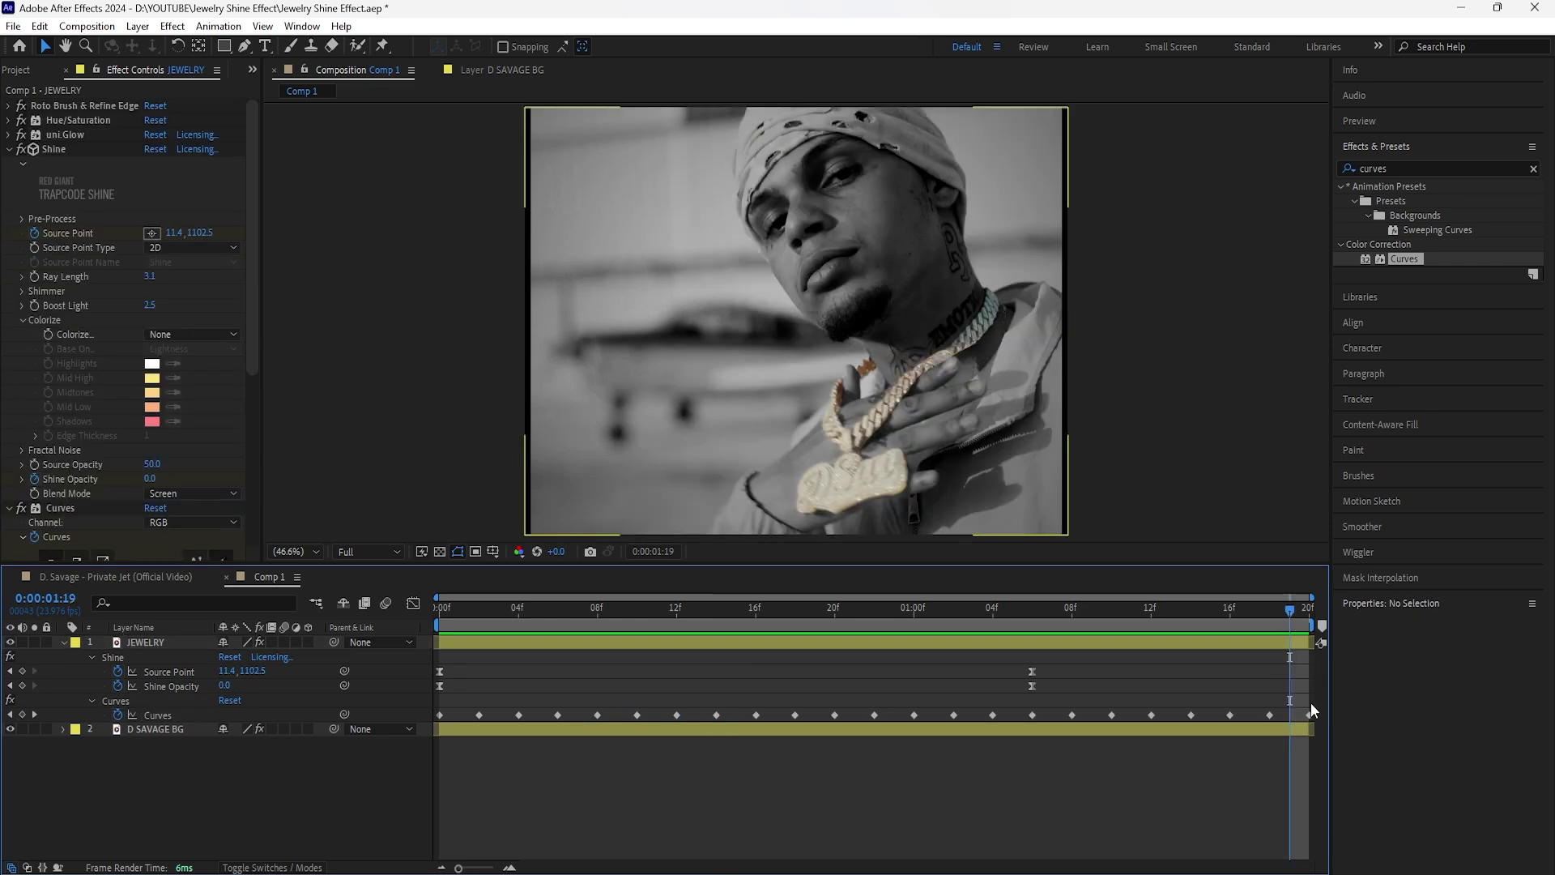
Apply Easy Ease to every Curves keyframe on the JEWELRY layer and preview the flicker.
left_click_drag(1310, 704, 435, 718)
right_click(477, 715)
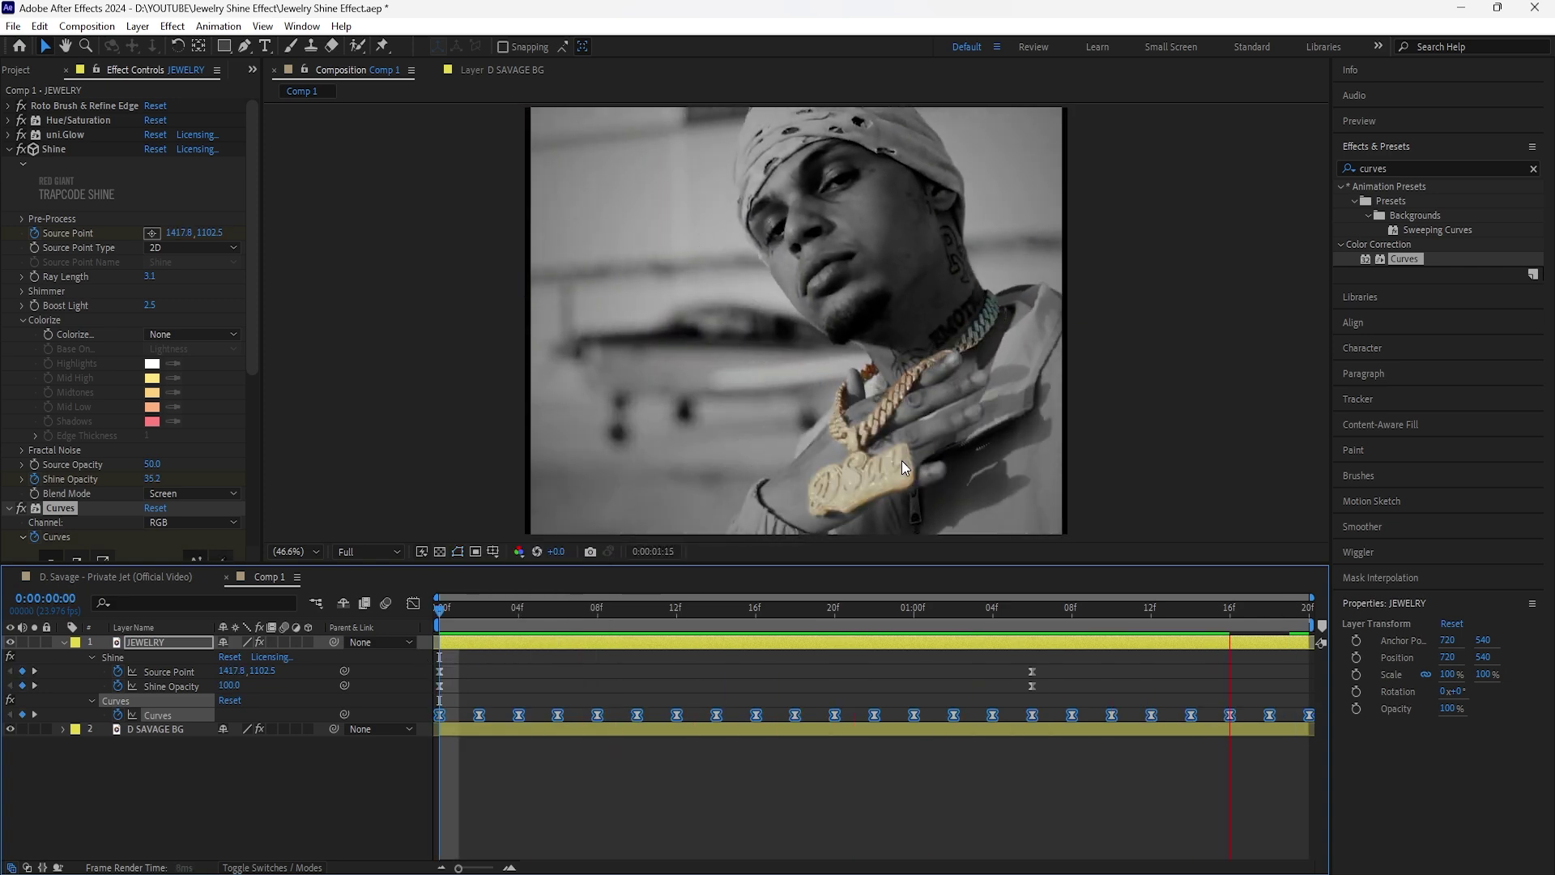
left_click(548, 641)
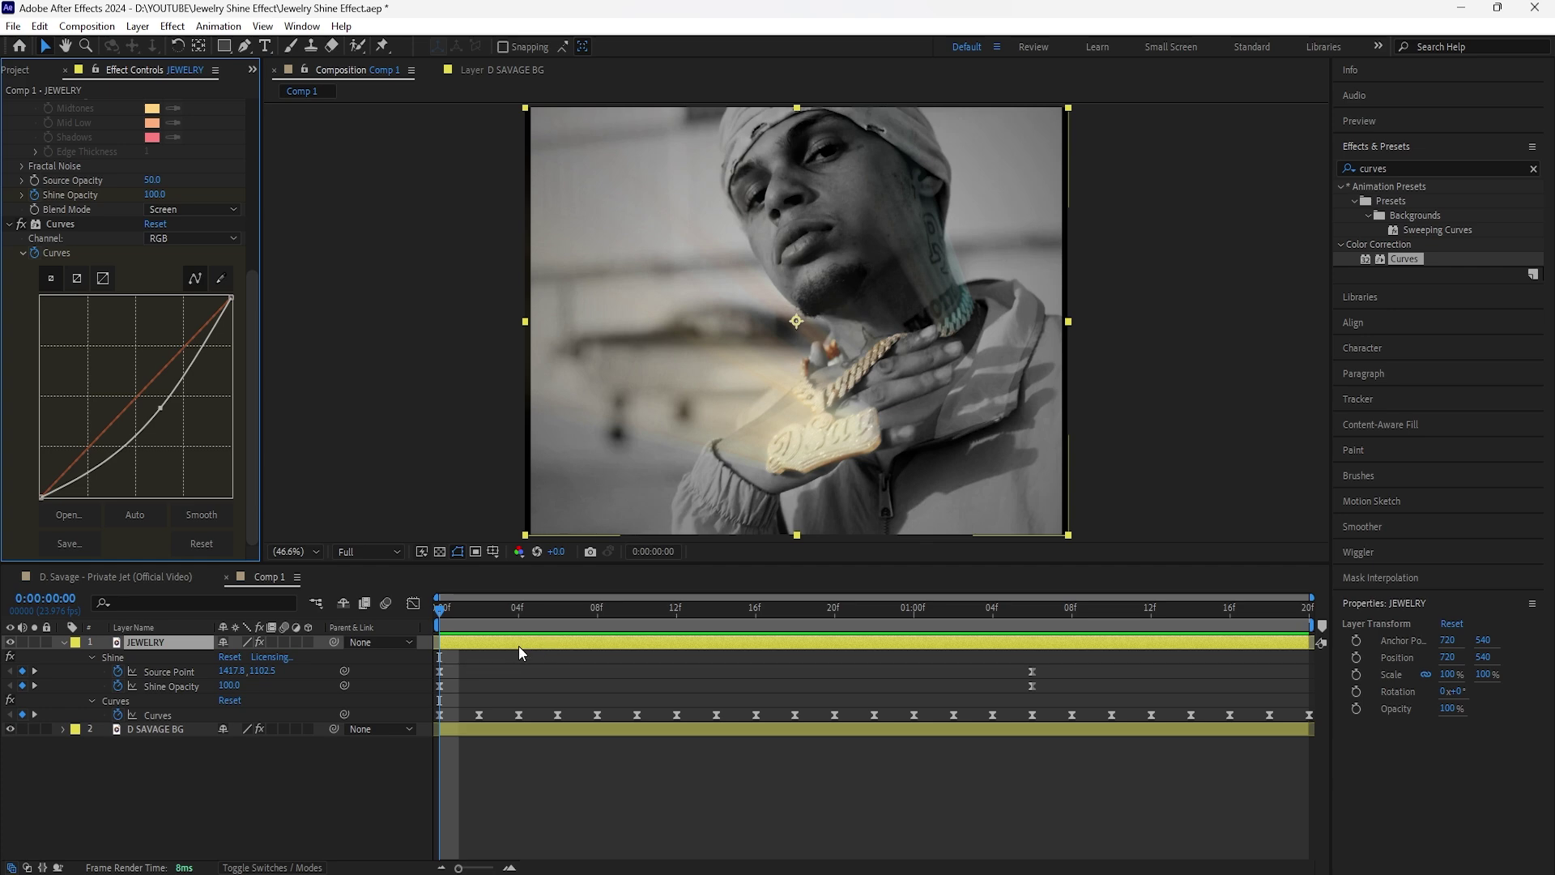
Add a new adjustment layer above the JEWELRY layer and apply the Exposure effect to it.
left_click(172, 644)
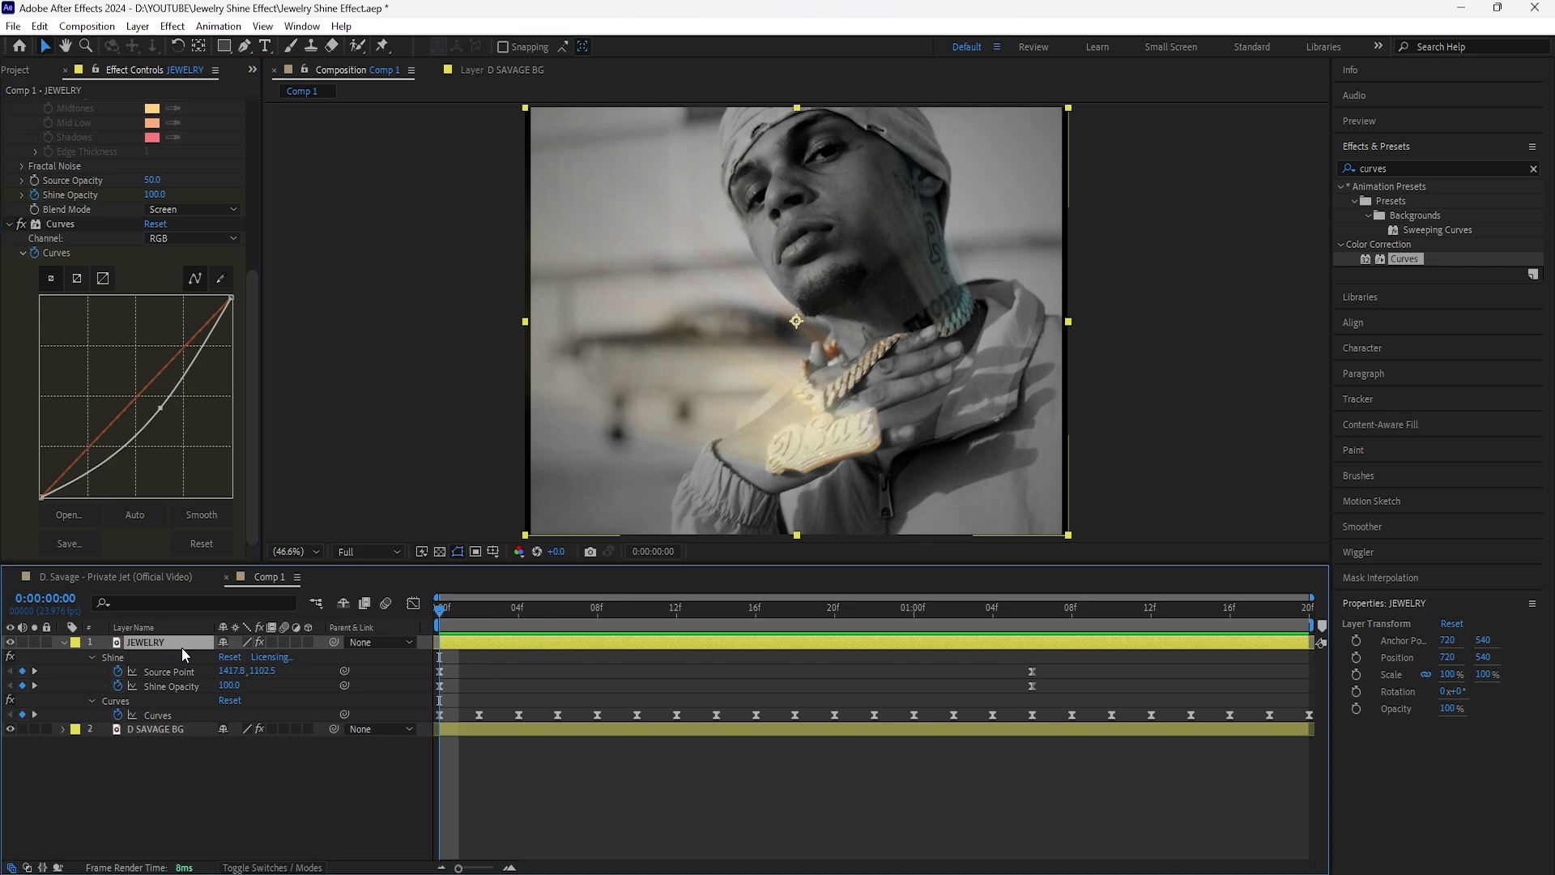
right_click(293, 528)
left_click(564, 677)
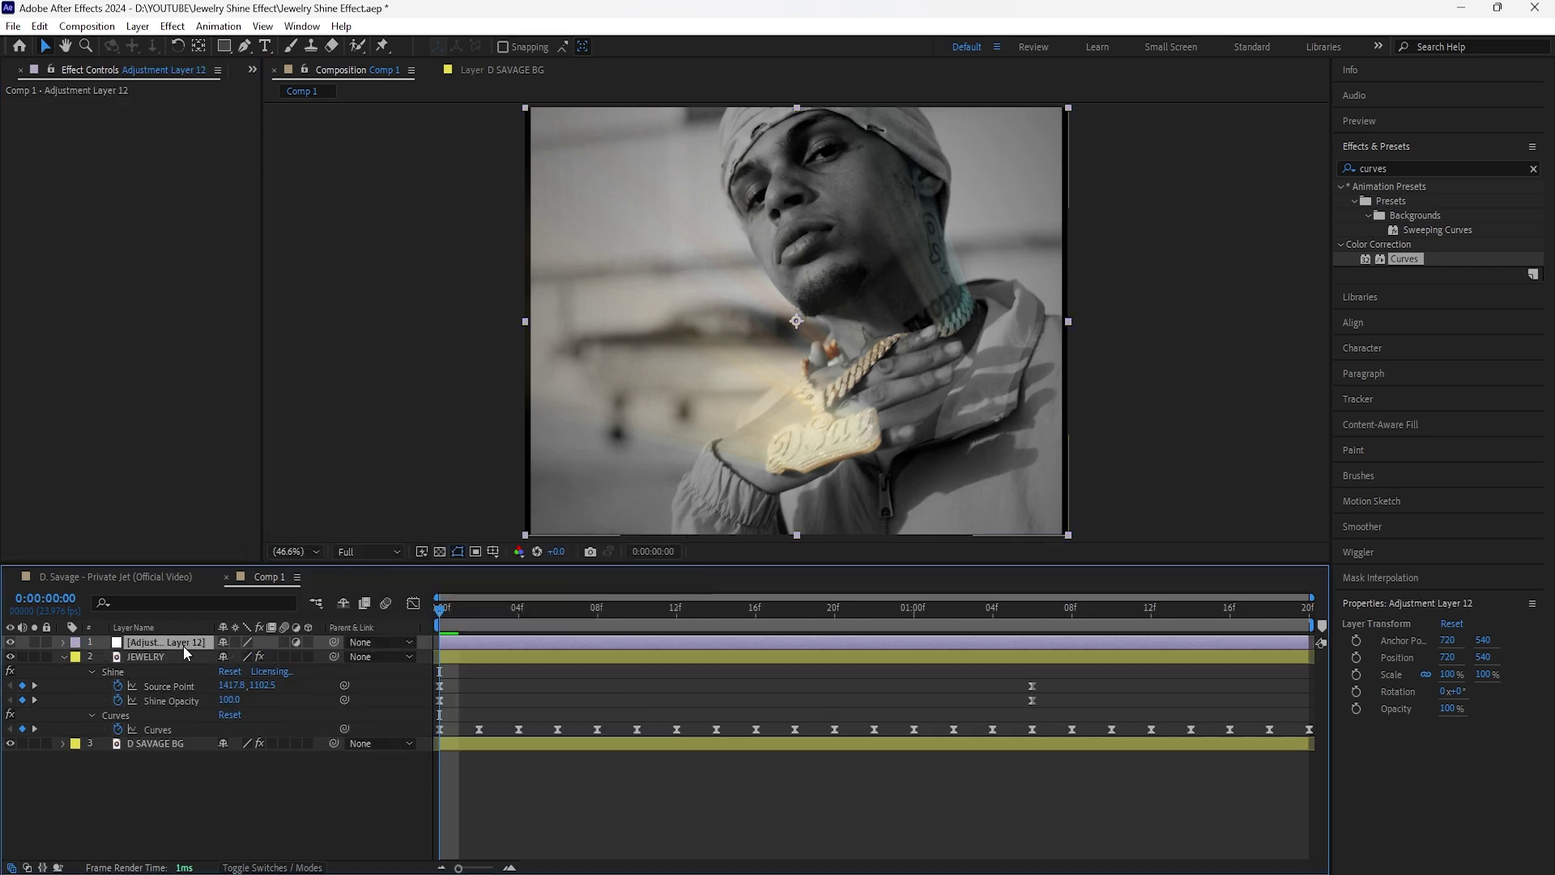
left_click(1534, 170)
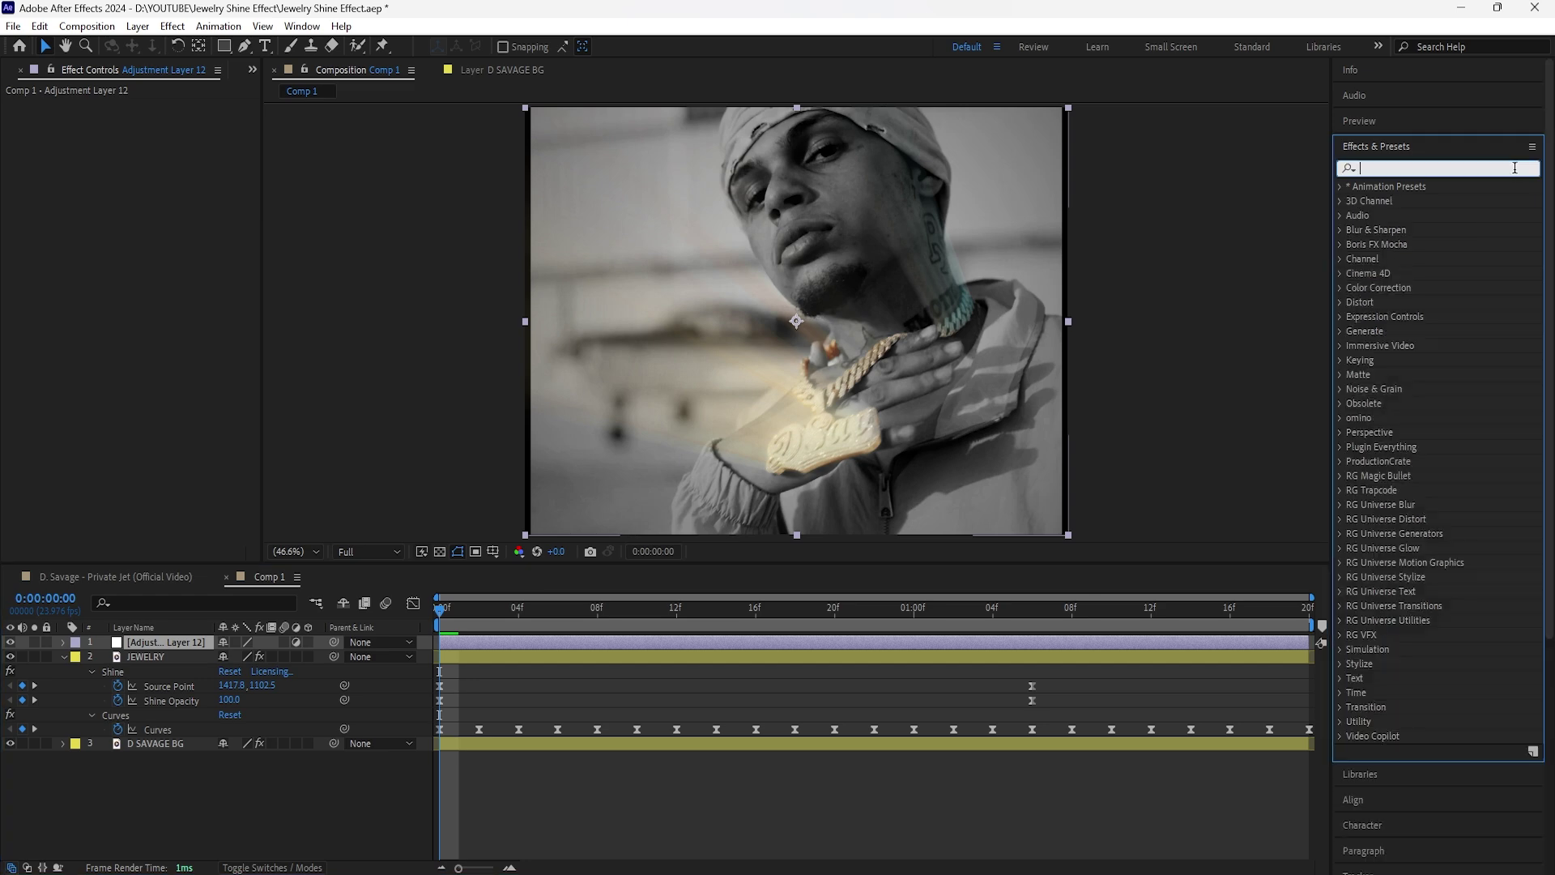
type("exposure")
left_click_drag(1408, 317, 166, 143)
Set Exposure to 2.00 and Offset to 0.7000 on the adjustment layer, keyframe both at 0:00:00:00, and reveal the keyframes.
left_click(159, 150)
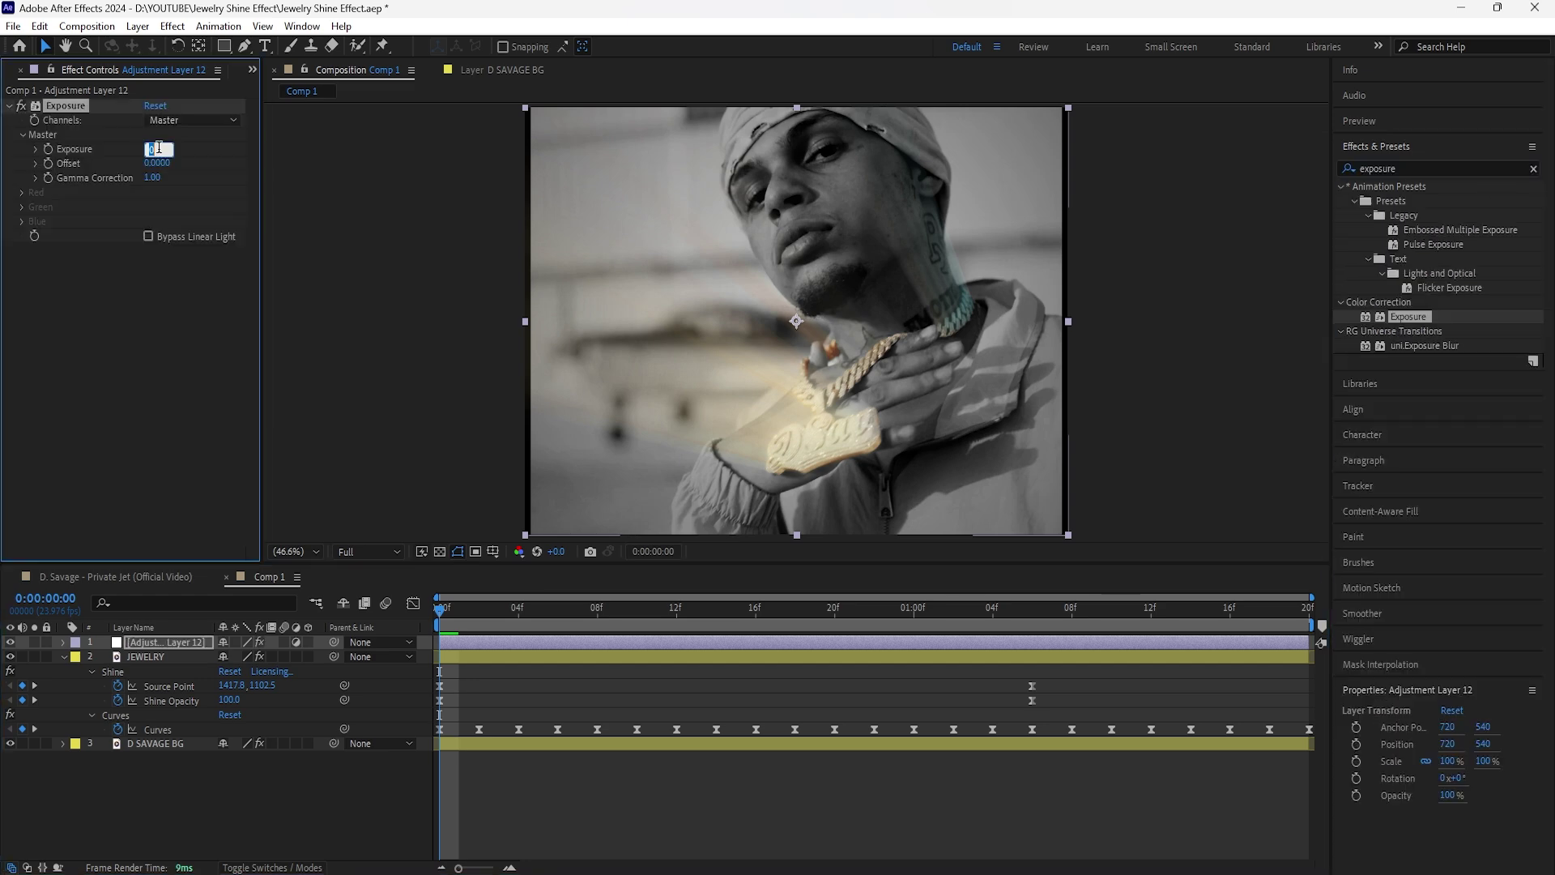
key("Return")
left_click_drag(167, 164, 226, 166)
left_click(47, 163)
left_click(168, 643)
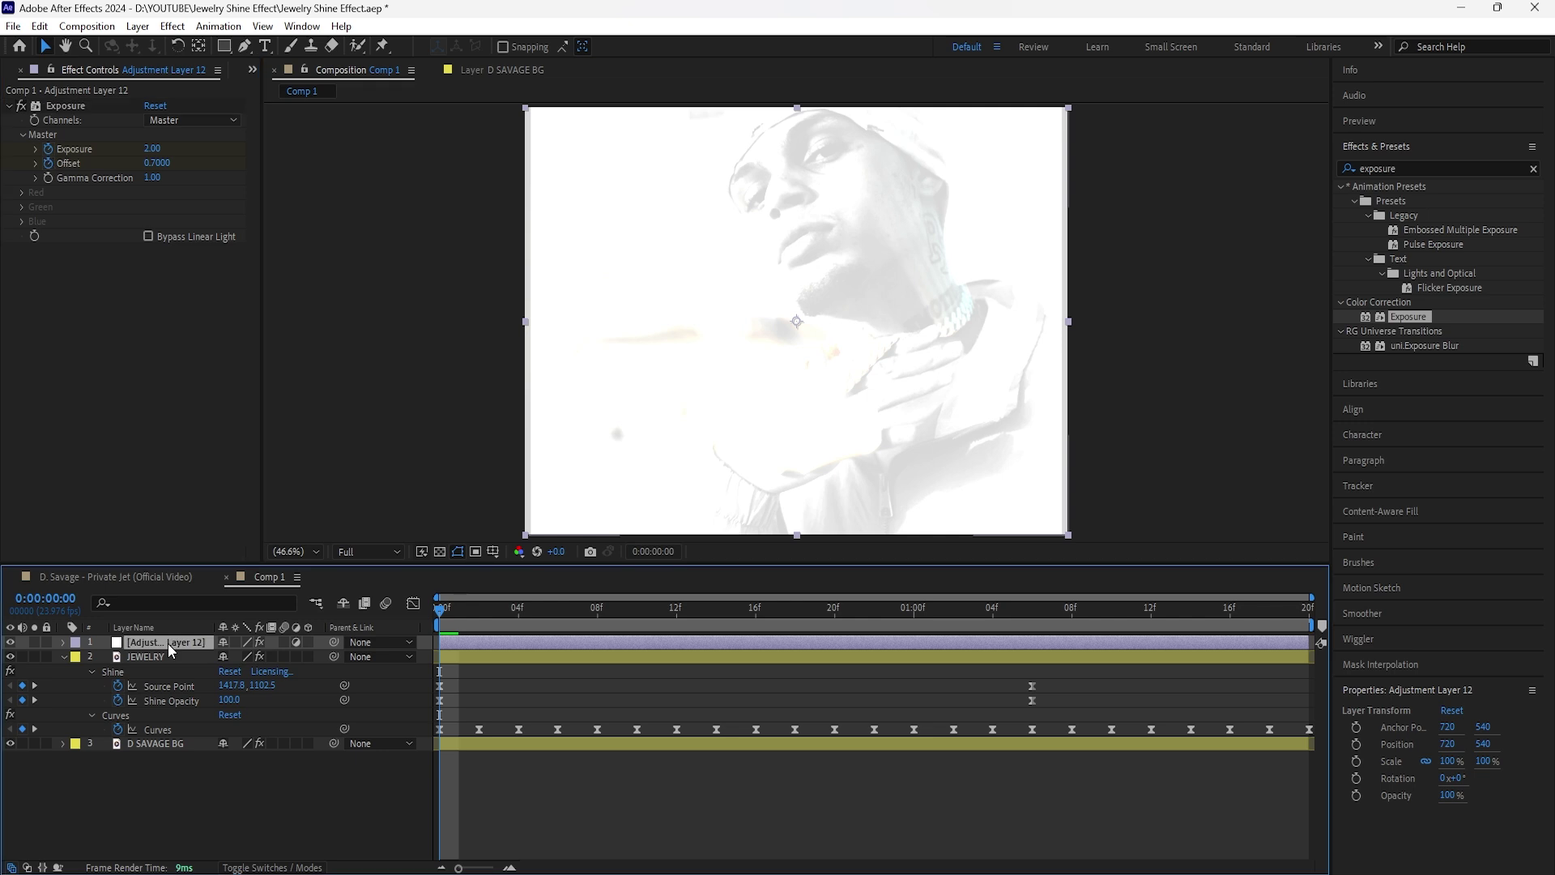
key("u")
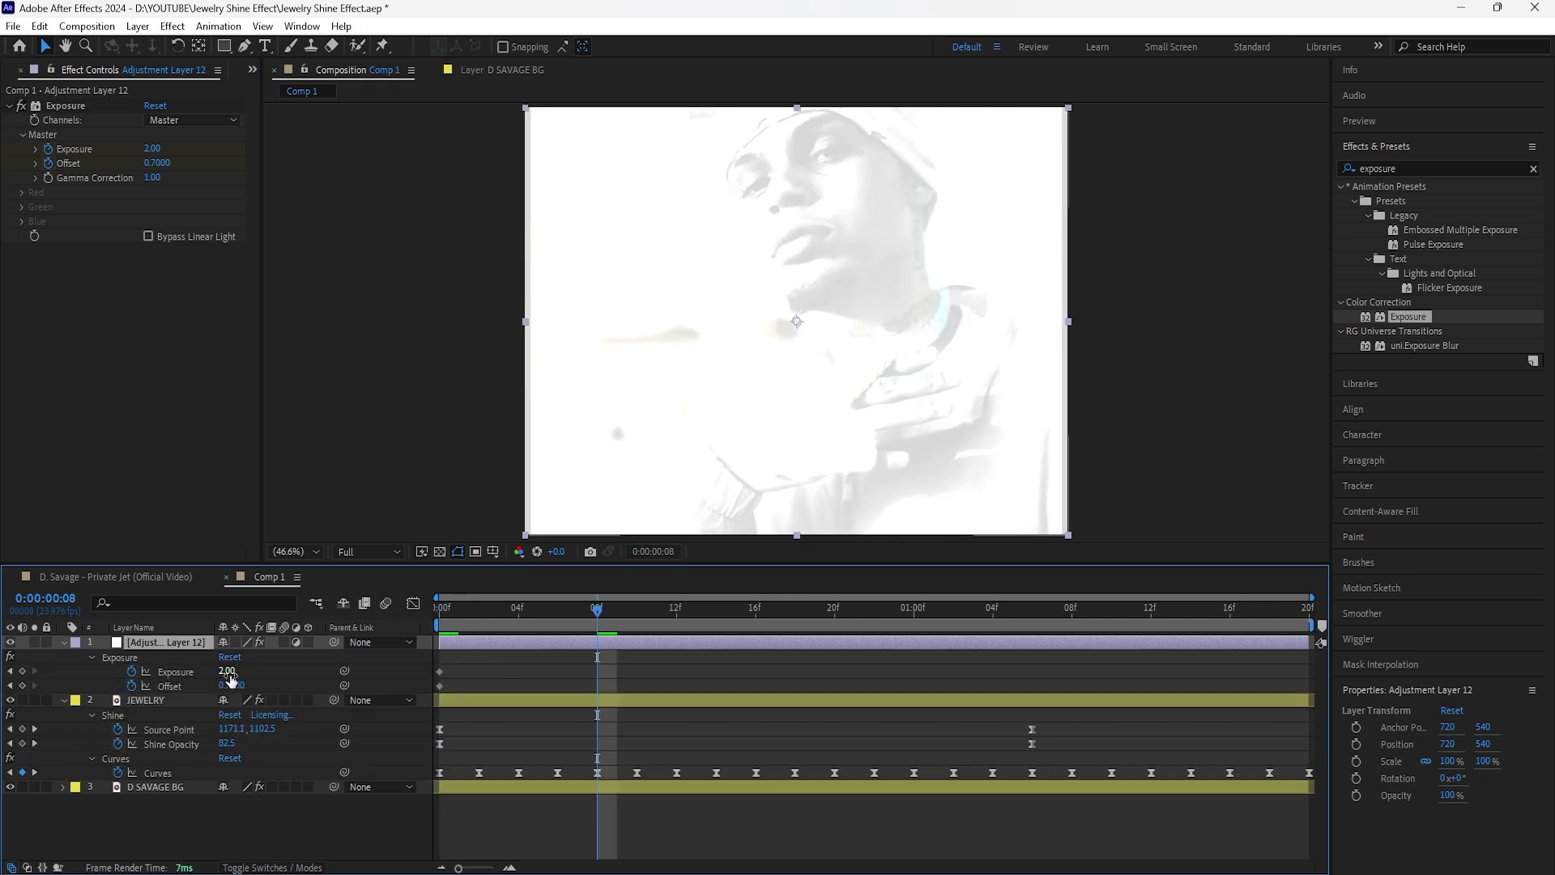
Keyframe Exposure and Offset to 0 at 0:00:00:08 and cut off the rest of the adjustment layer after that frame.
left_click(228, 671)
type("0")
key("Tab")
type("0")
key("Return")
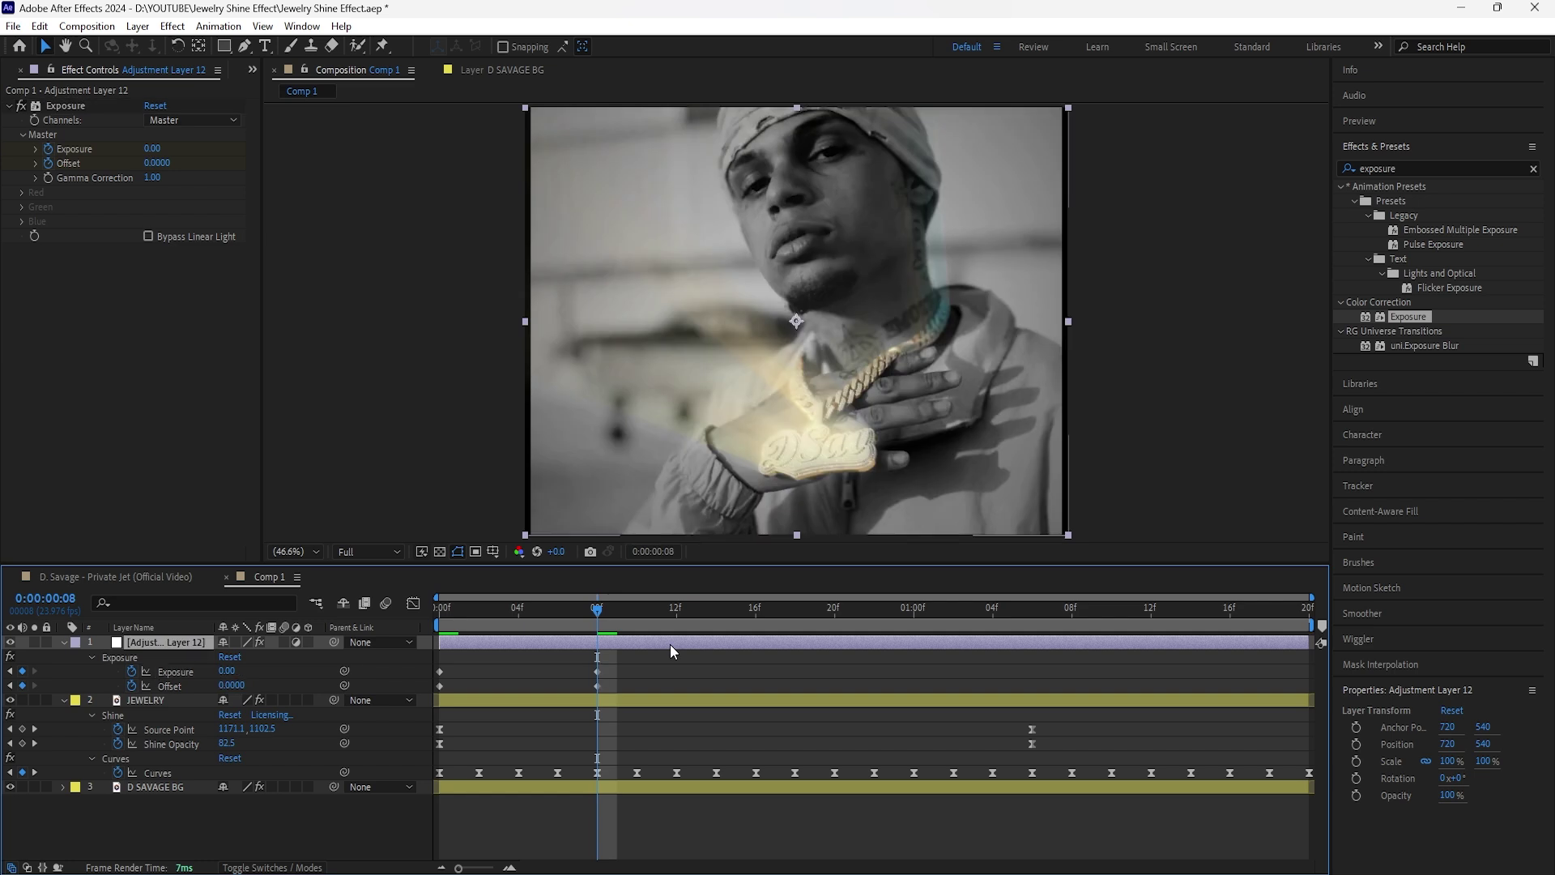
key("ctrl+shift+d")
key("Delete")
Apply Easy Ease to all Exposure and Offset keyframes on the adjustment layer.
left_click_drag(600, 610, 444, 612)
left_click_drag(622, 665, 439, 678)
right_click(439, 672)
mouse_move(519, 657)
left_click(680, 706)
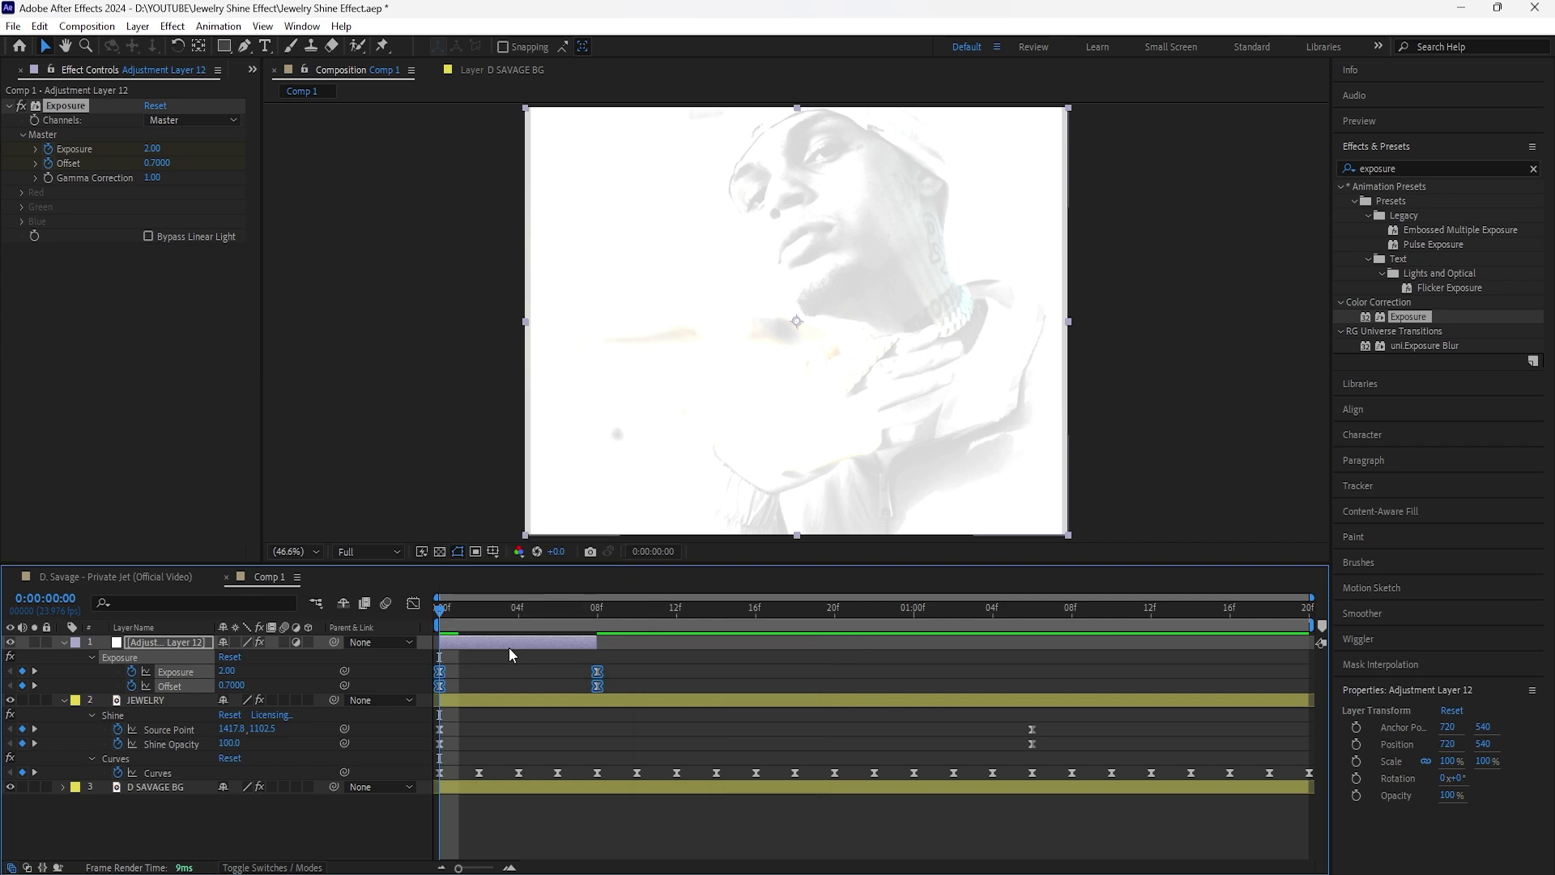
Apply Fast Box Blur to the adjustment layer and keyframe its Blur Radius at 10 at 0:00:00:00.
left_click(1533, 168)
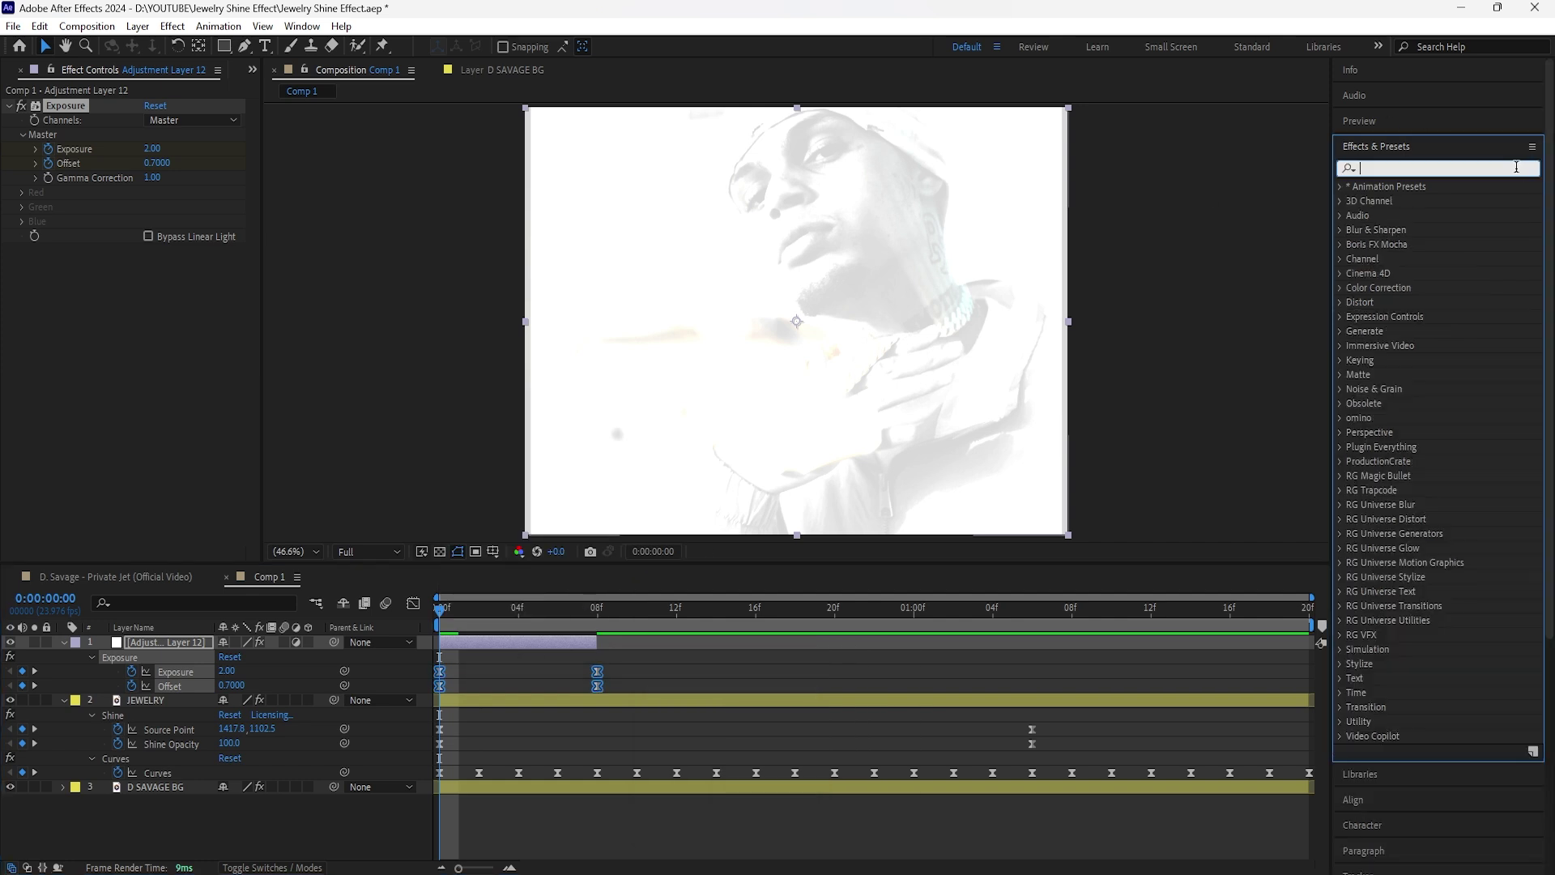
type("fast")
left_click_drag(1416, 288, 154, 275)
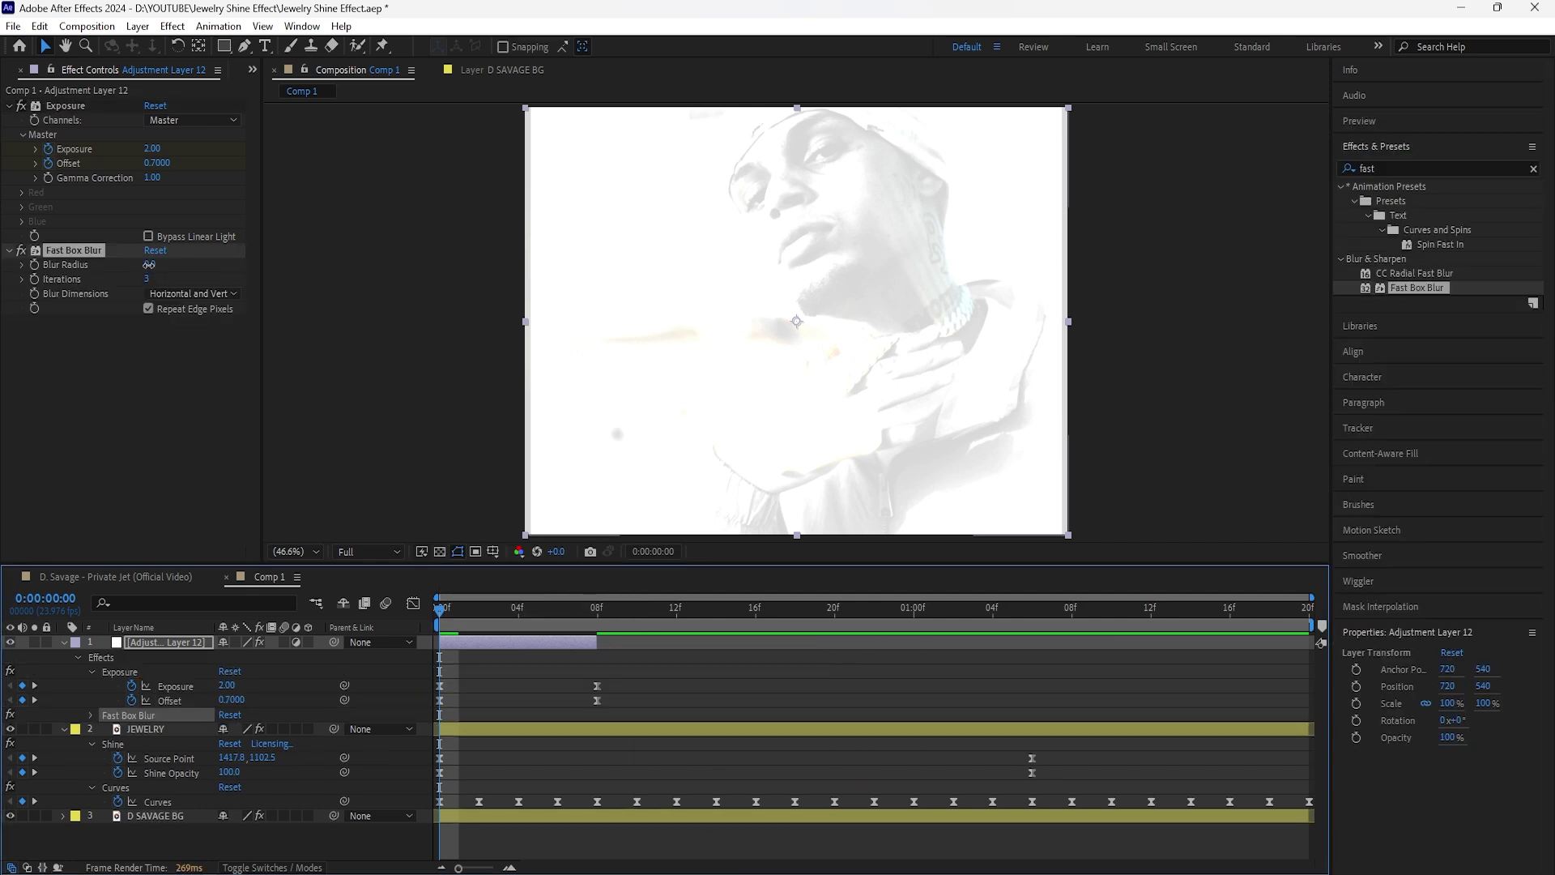
left_click(149, 265)
type("10")
key("Return")
left_click(34, 265)
key("u")
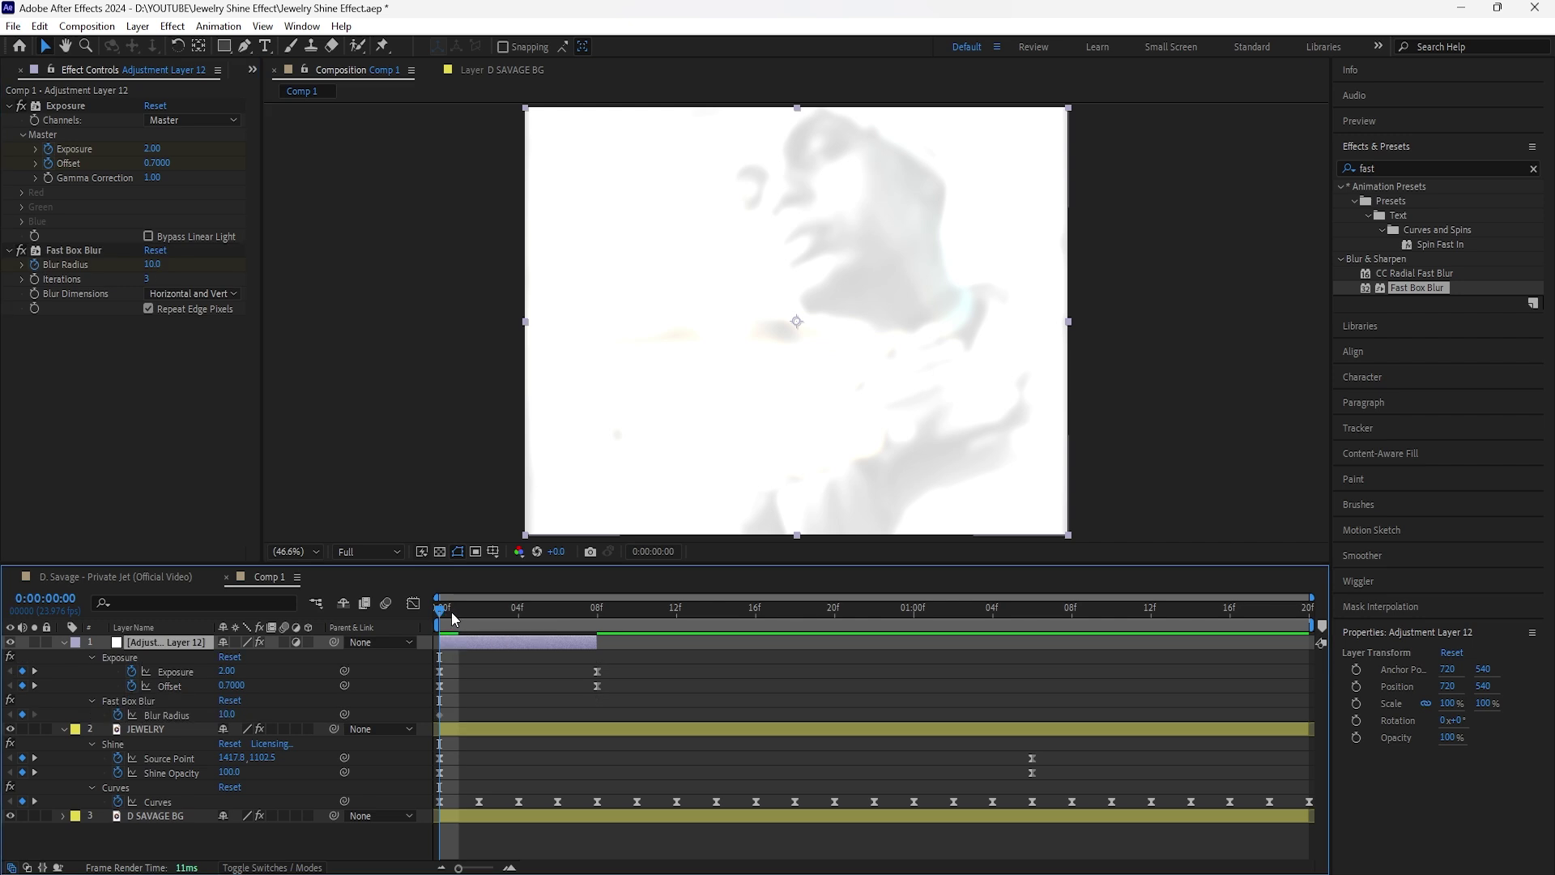
Keyframe the Fast Box Blur radius to 0 at 0:00:00:08.
left_click_drag(449, 614, 598, 611)
left_click(157, 264)
type("0")
key("Return")
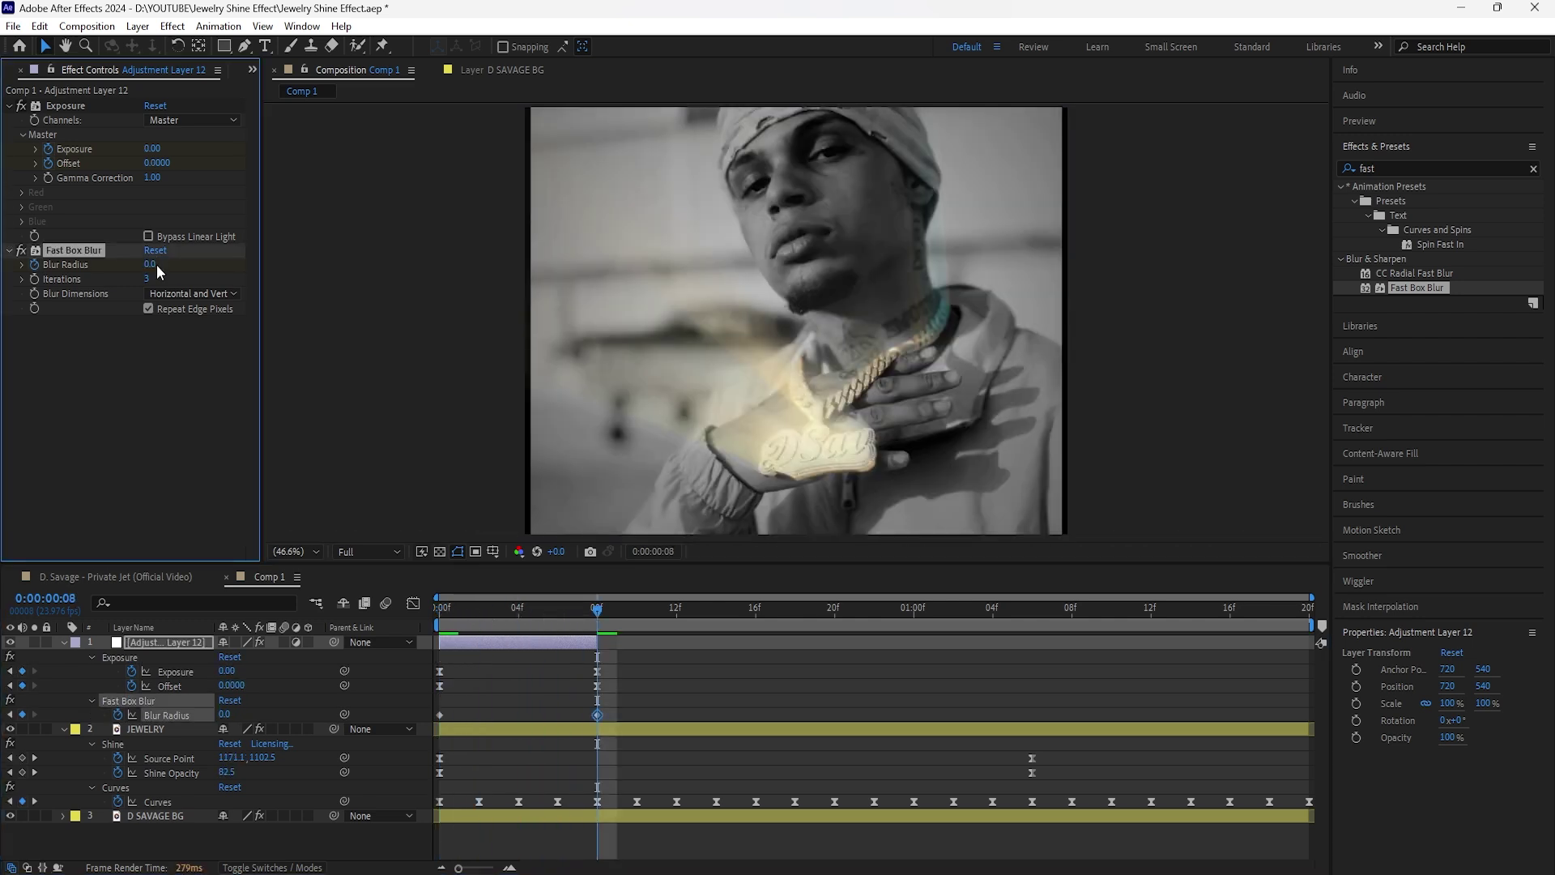
Apply Easy Ease to both Blur Radius keyframes and preview the composition from the start.
left_click_drag(627, 709, 428, 718)
key("F9")
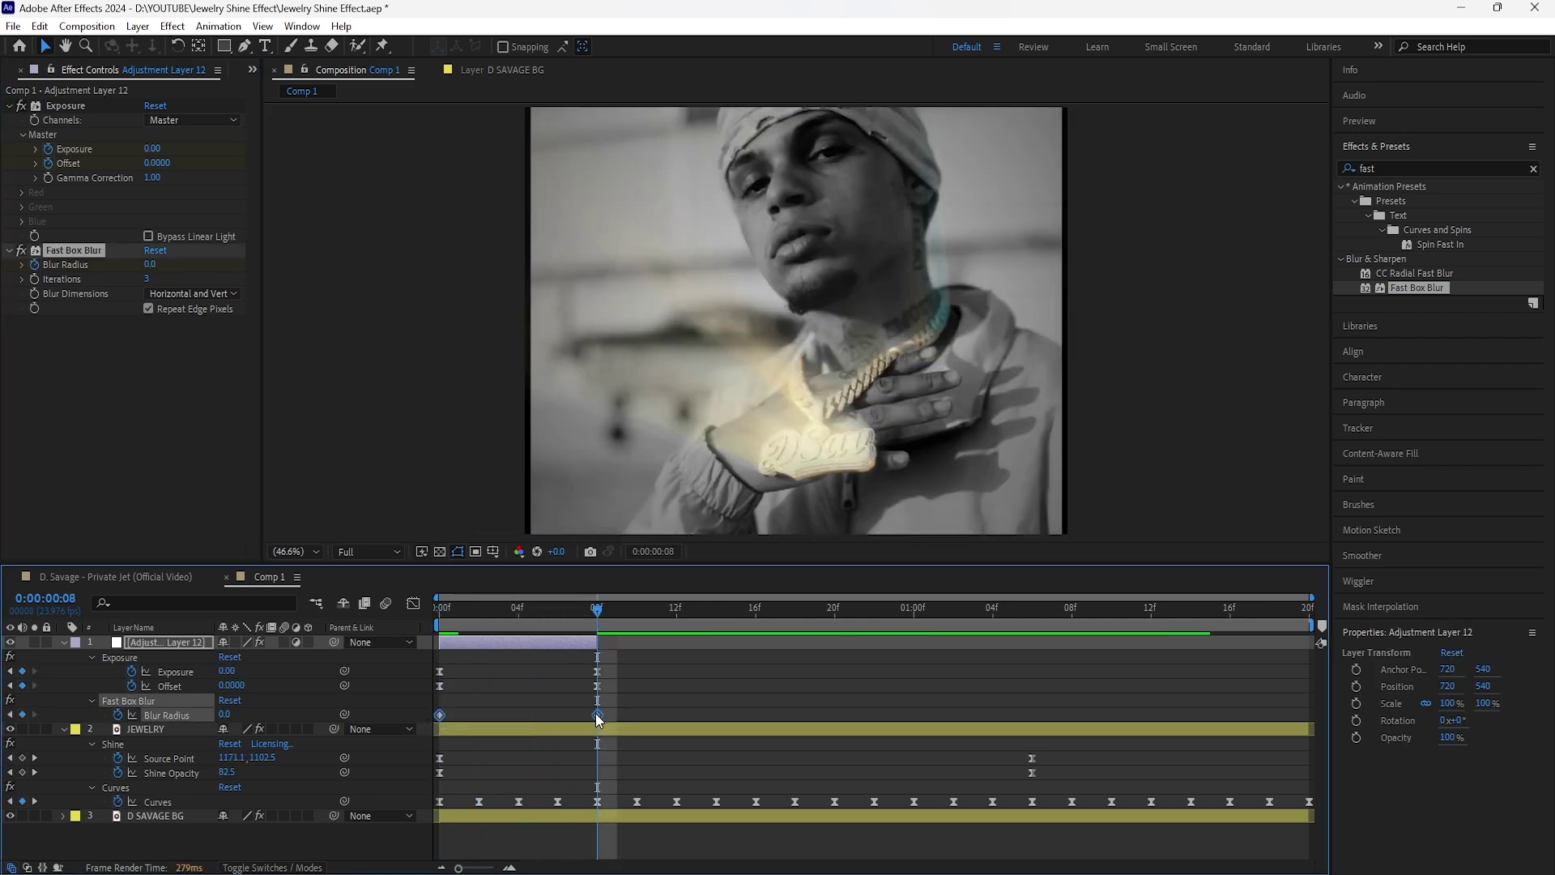
left_click(378, 676)
key("Home")
key("space")
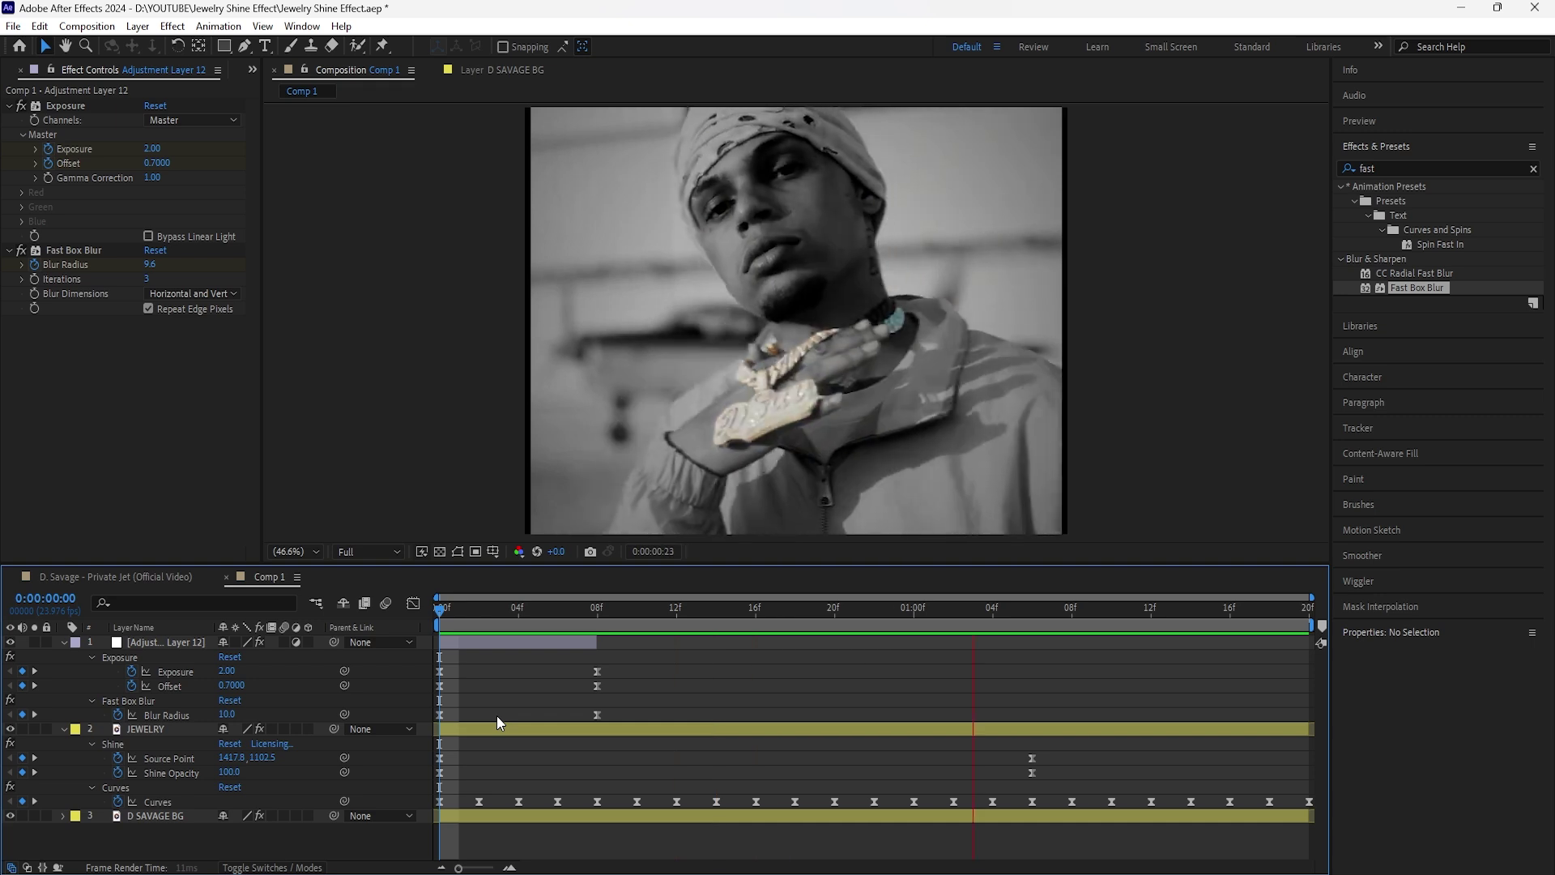